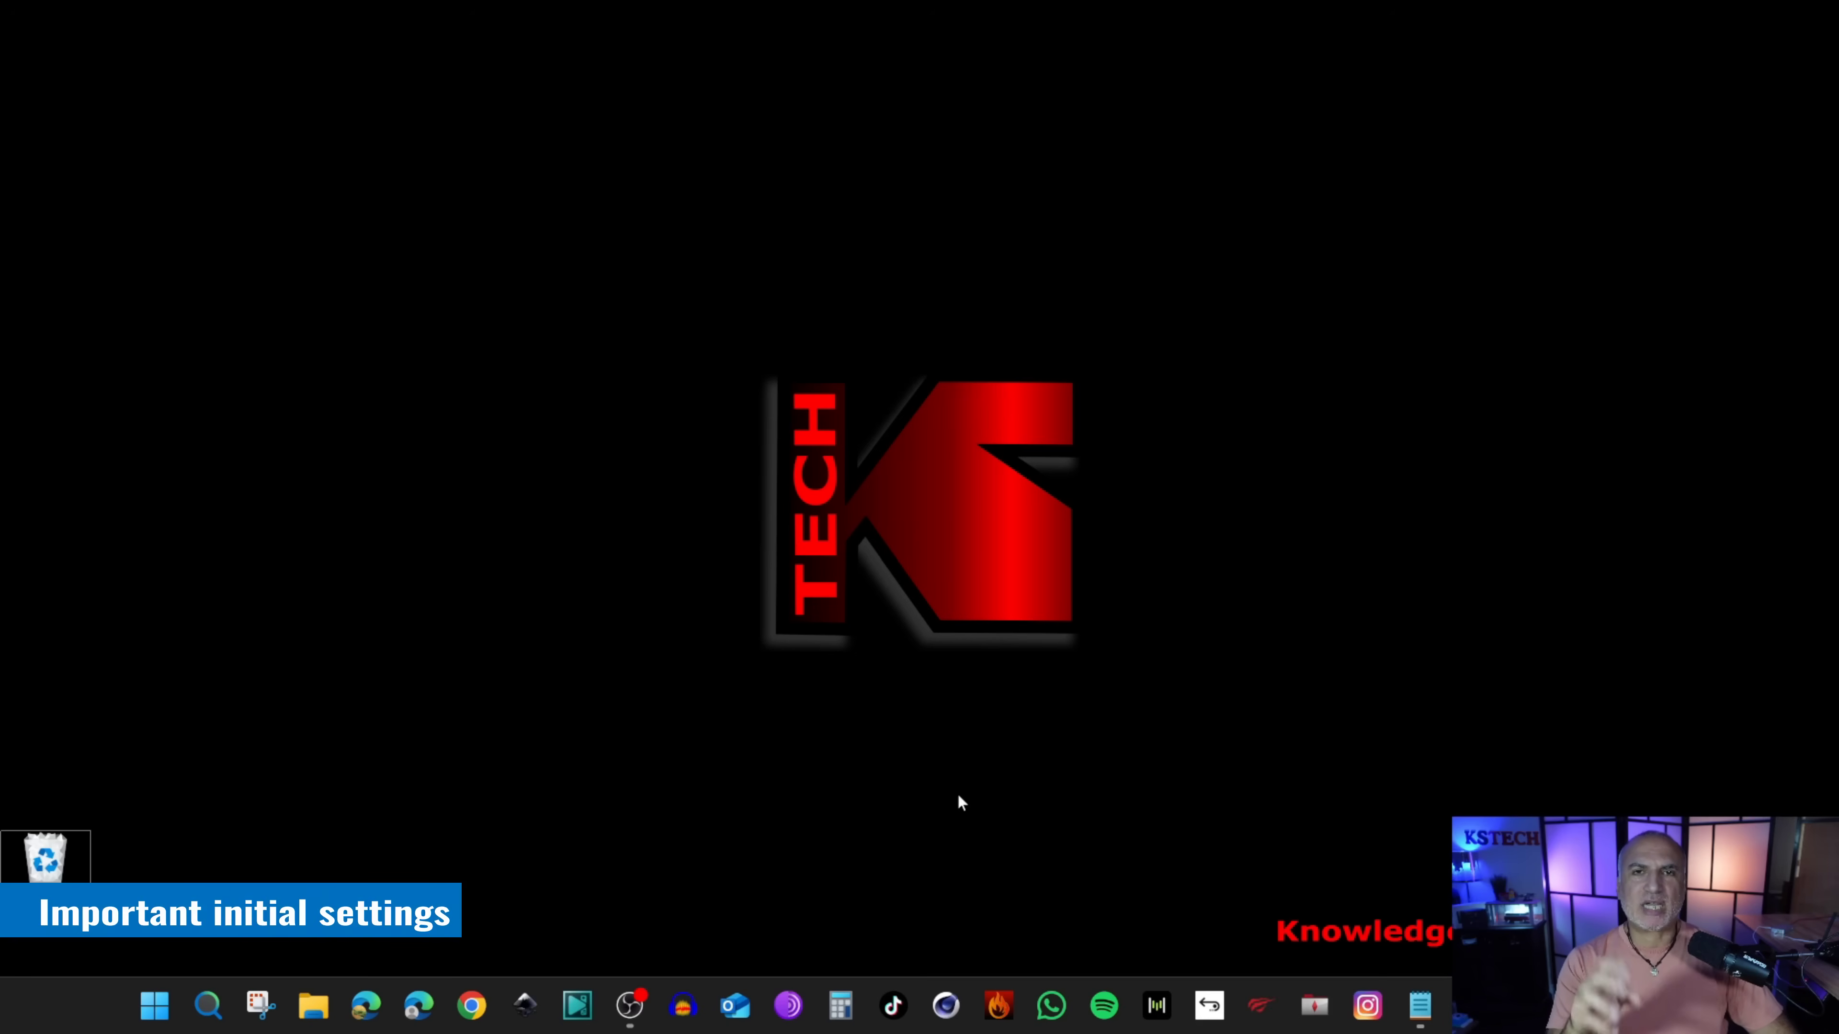
Step: Bring up Edge's taskbar jump list of recent windows, including the closed DEEPER NETWORK page
right_click(356, 1011)
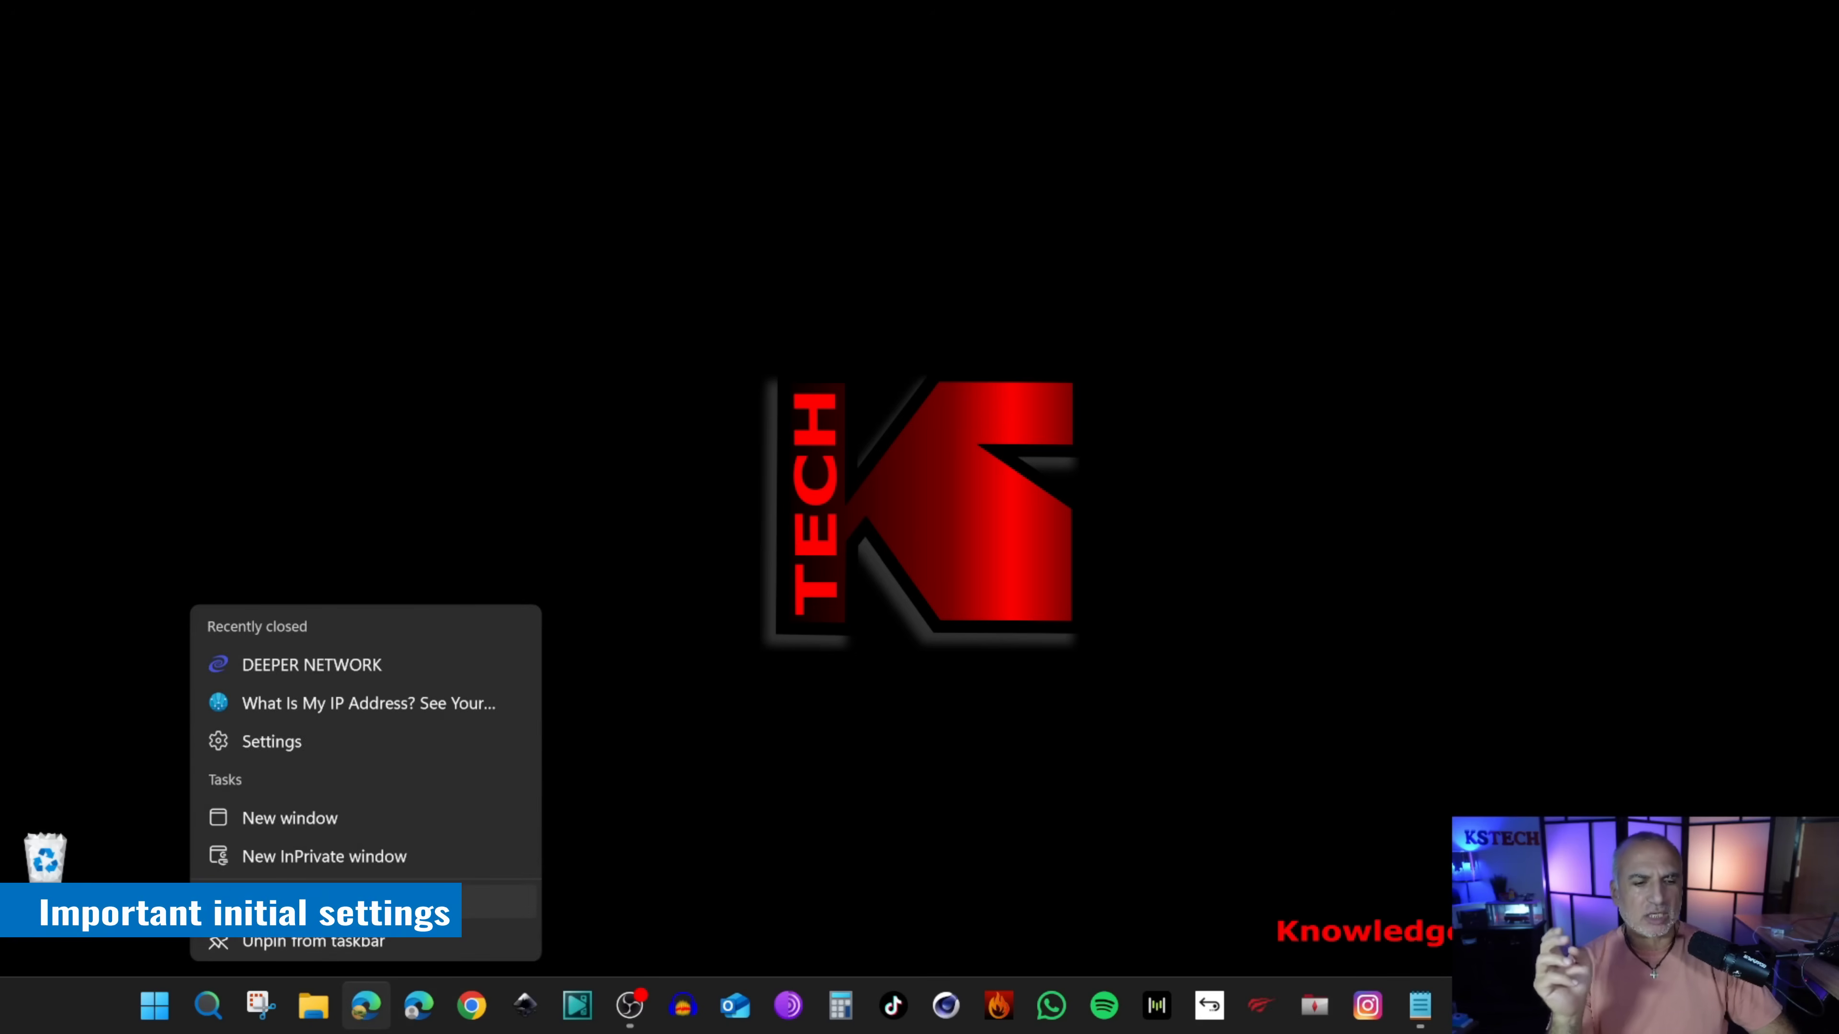
click(324, 856)
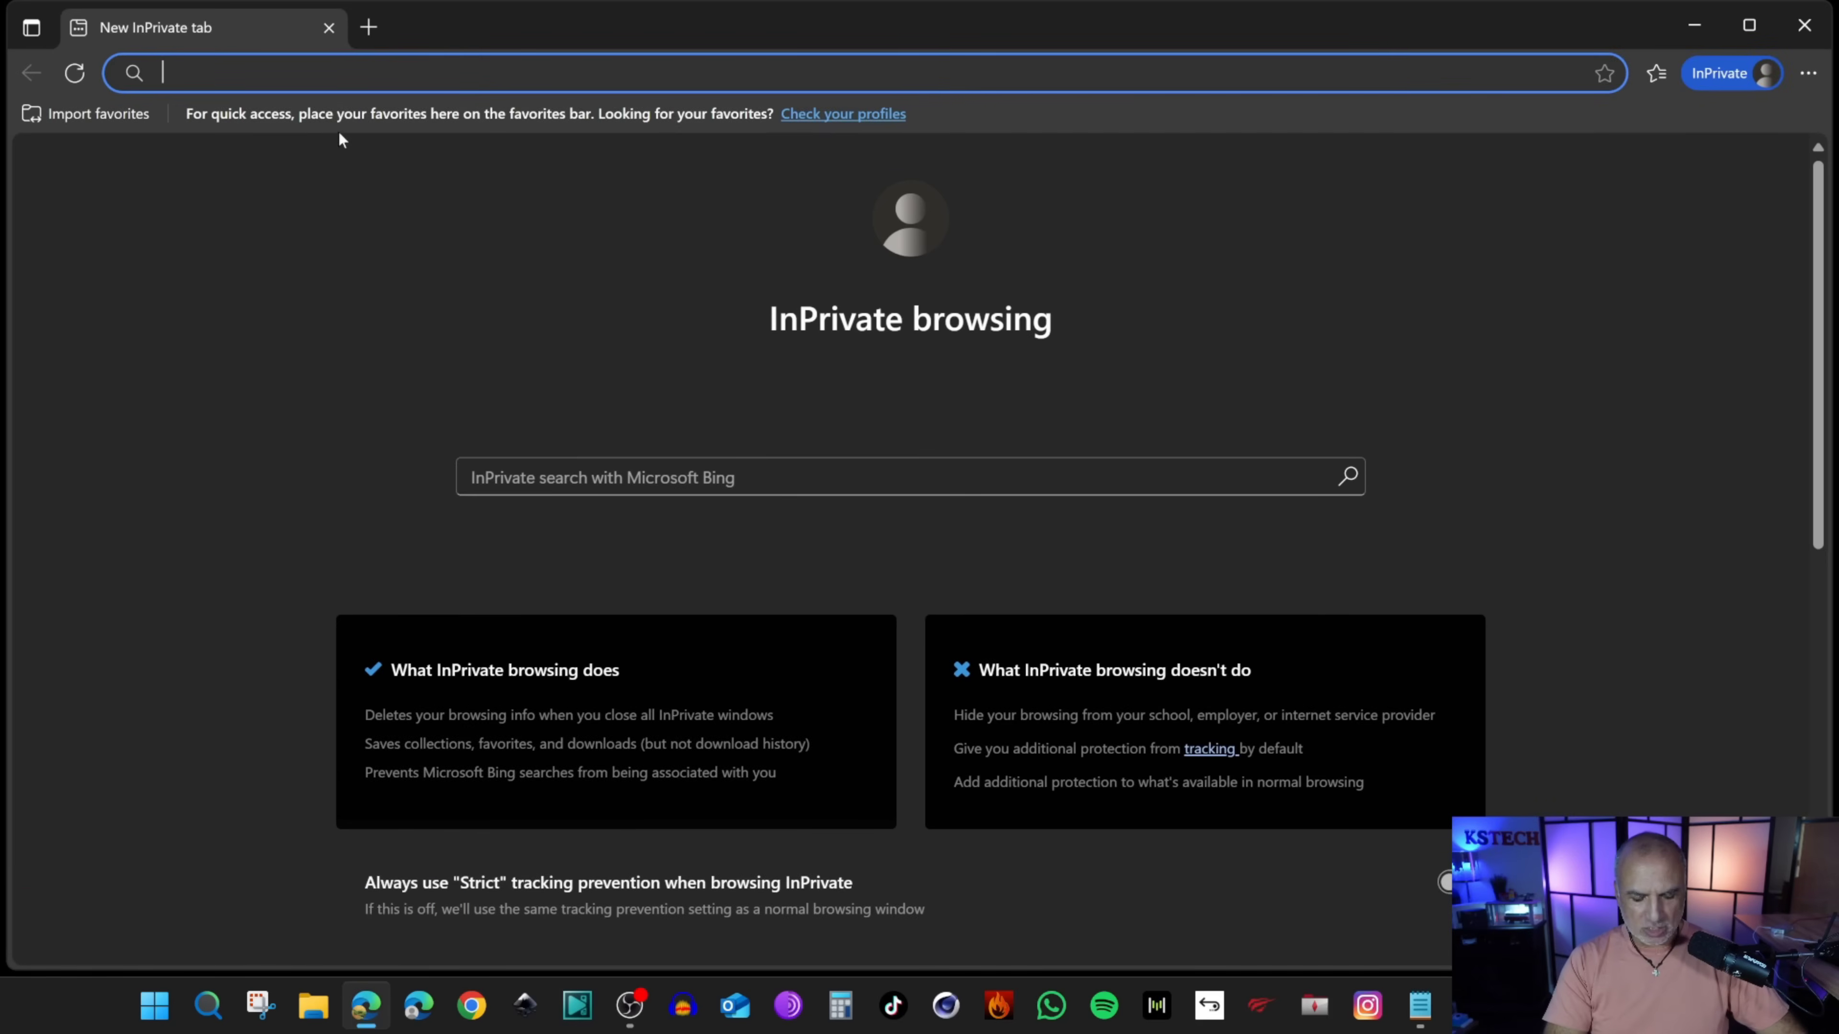
text(http://34.34.34.34/)
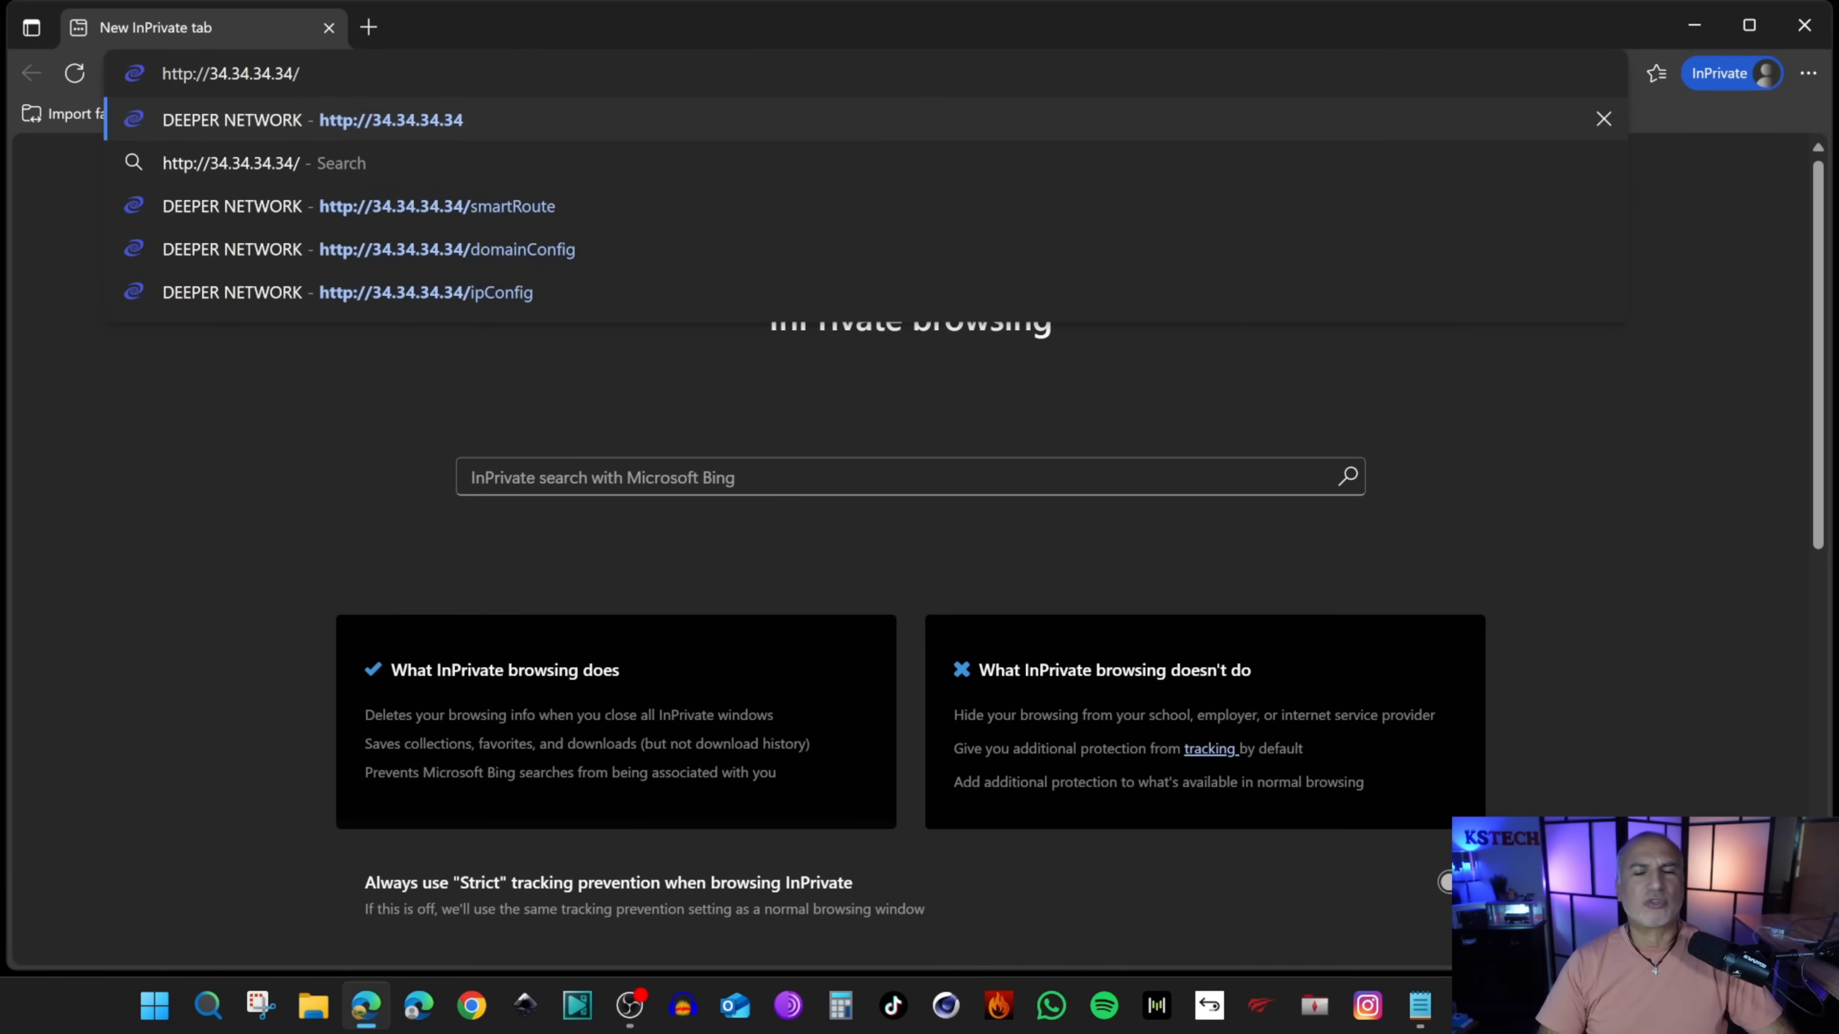
key(Return)
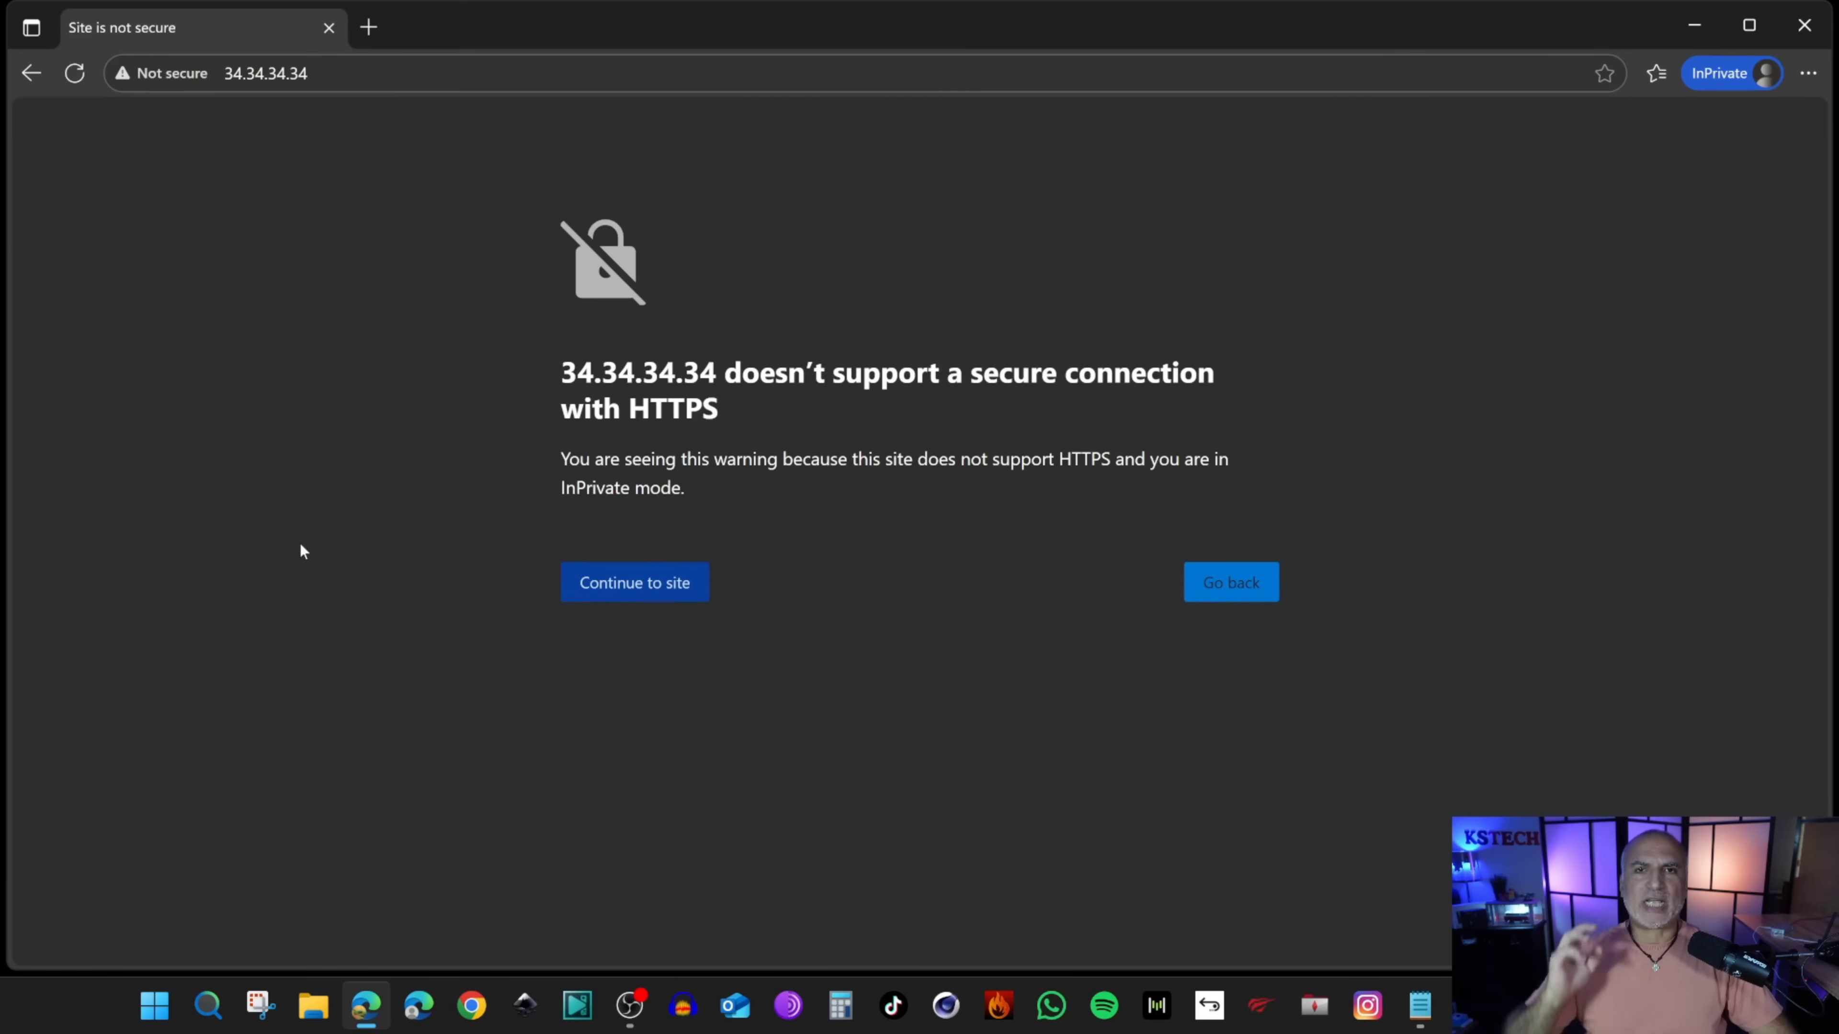
click(637, 585)
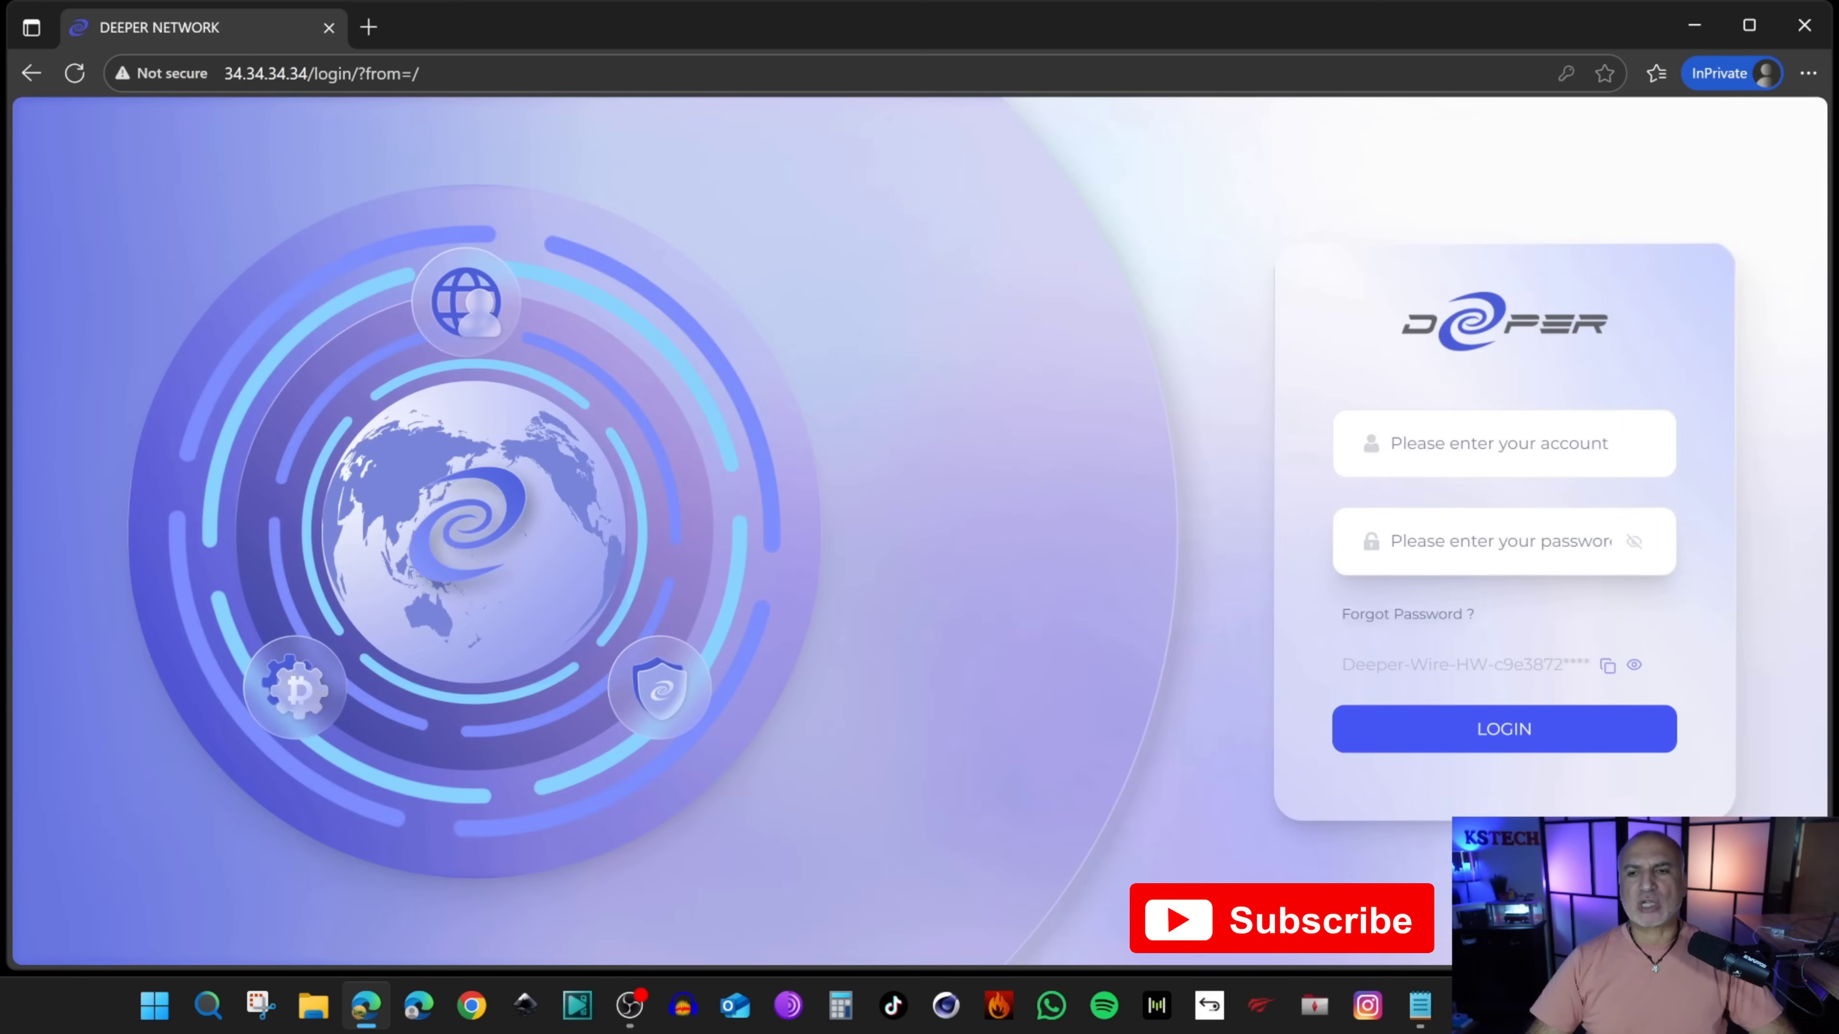
Step: Sign in to the Deeper admin with the default admin account credentials
click(1419, 443)
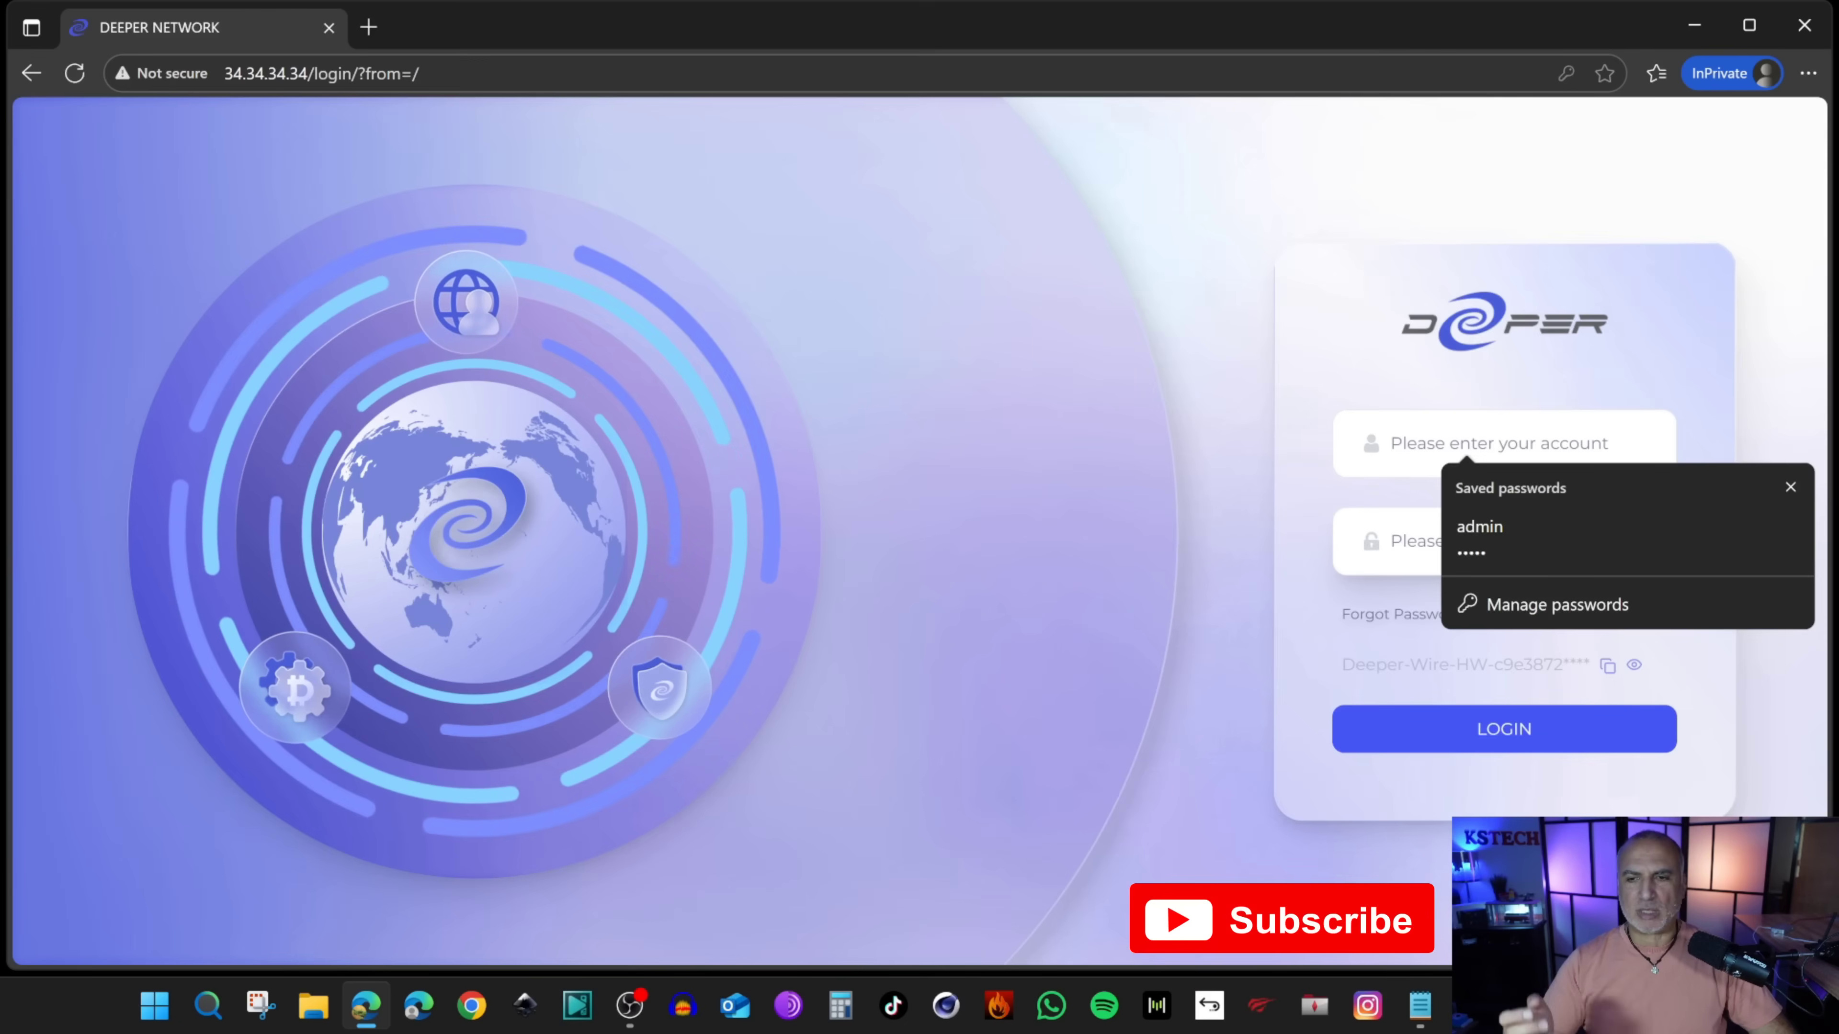
click(1419, 541)
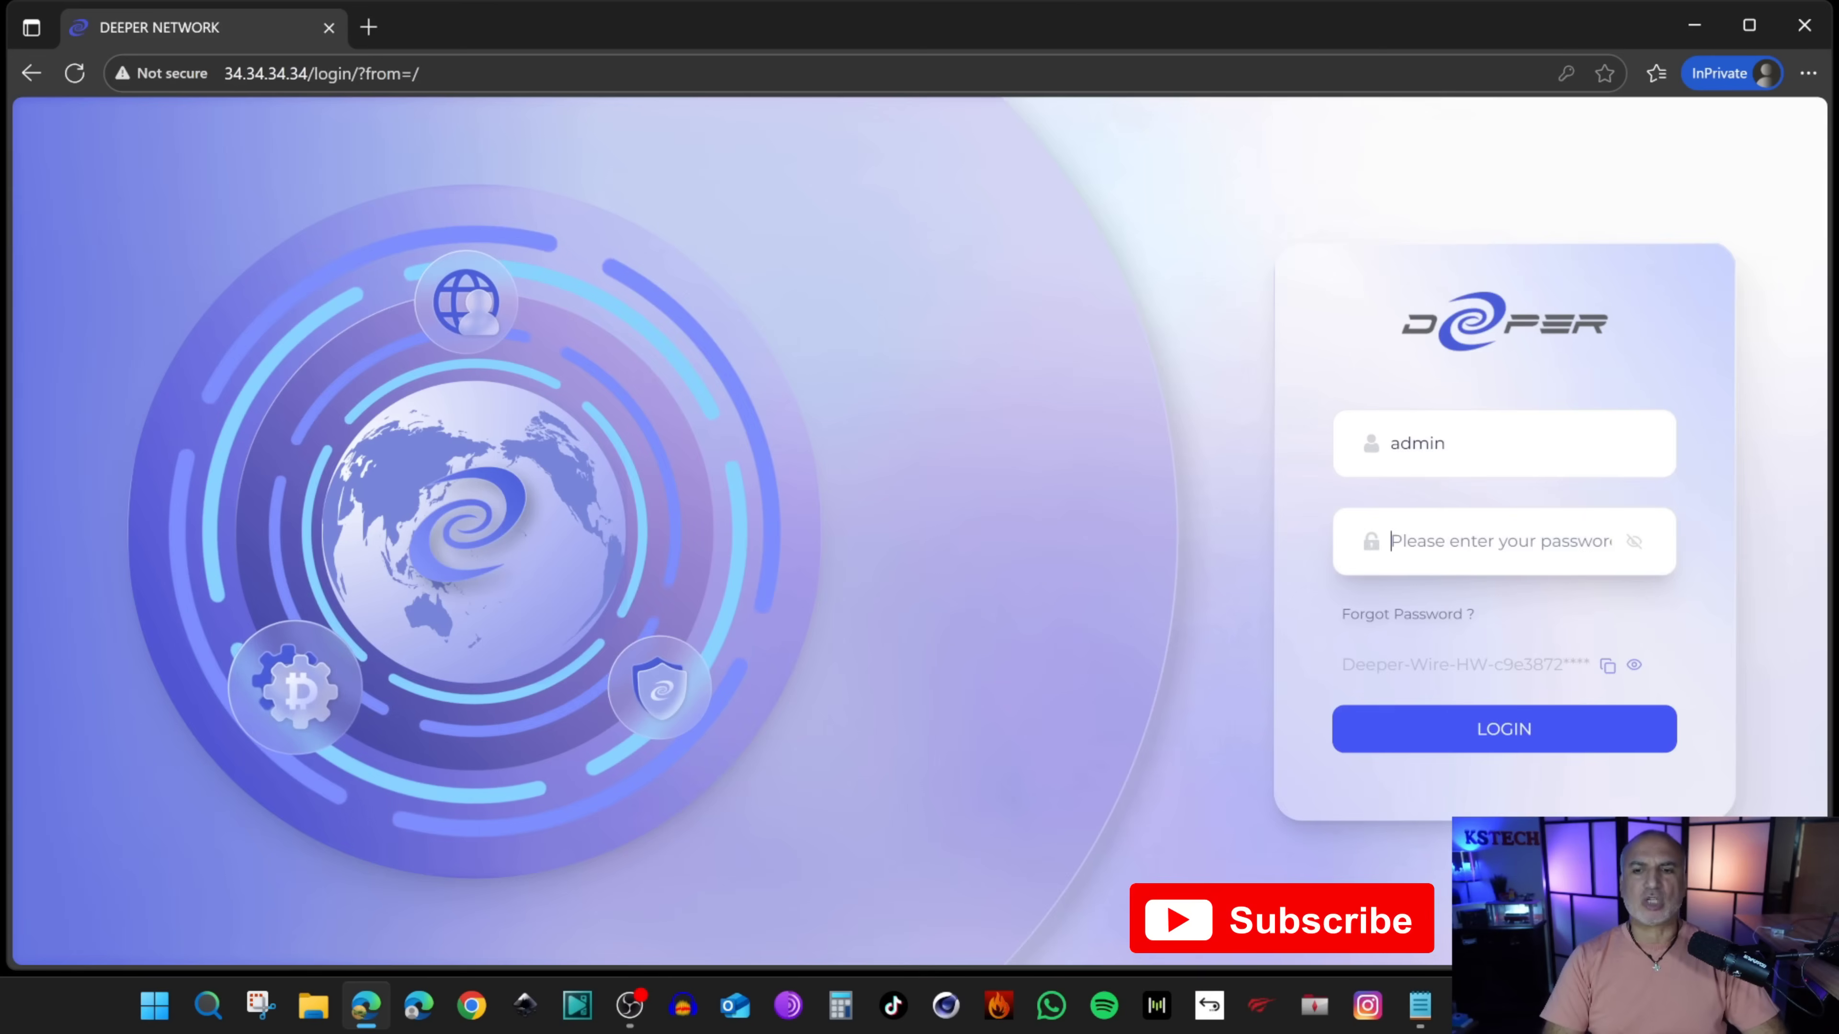
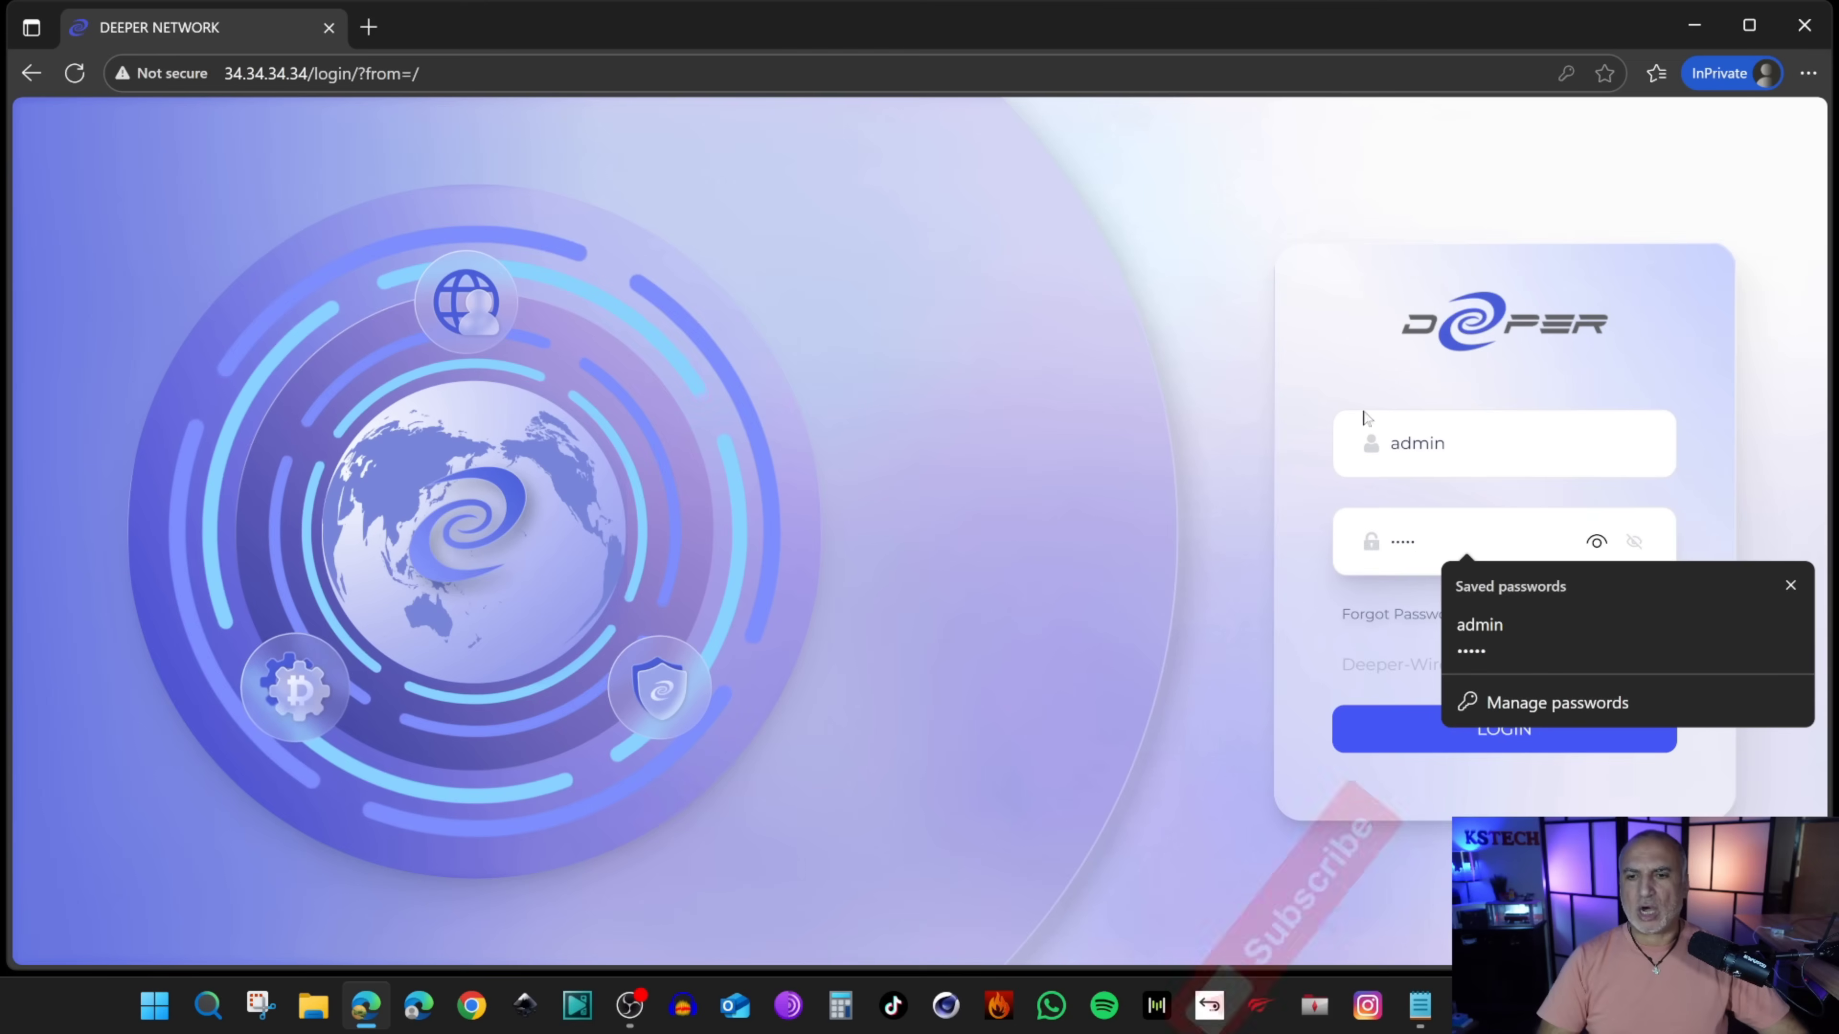
click(1426, 736)
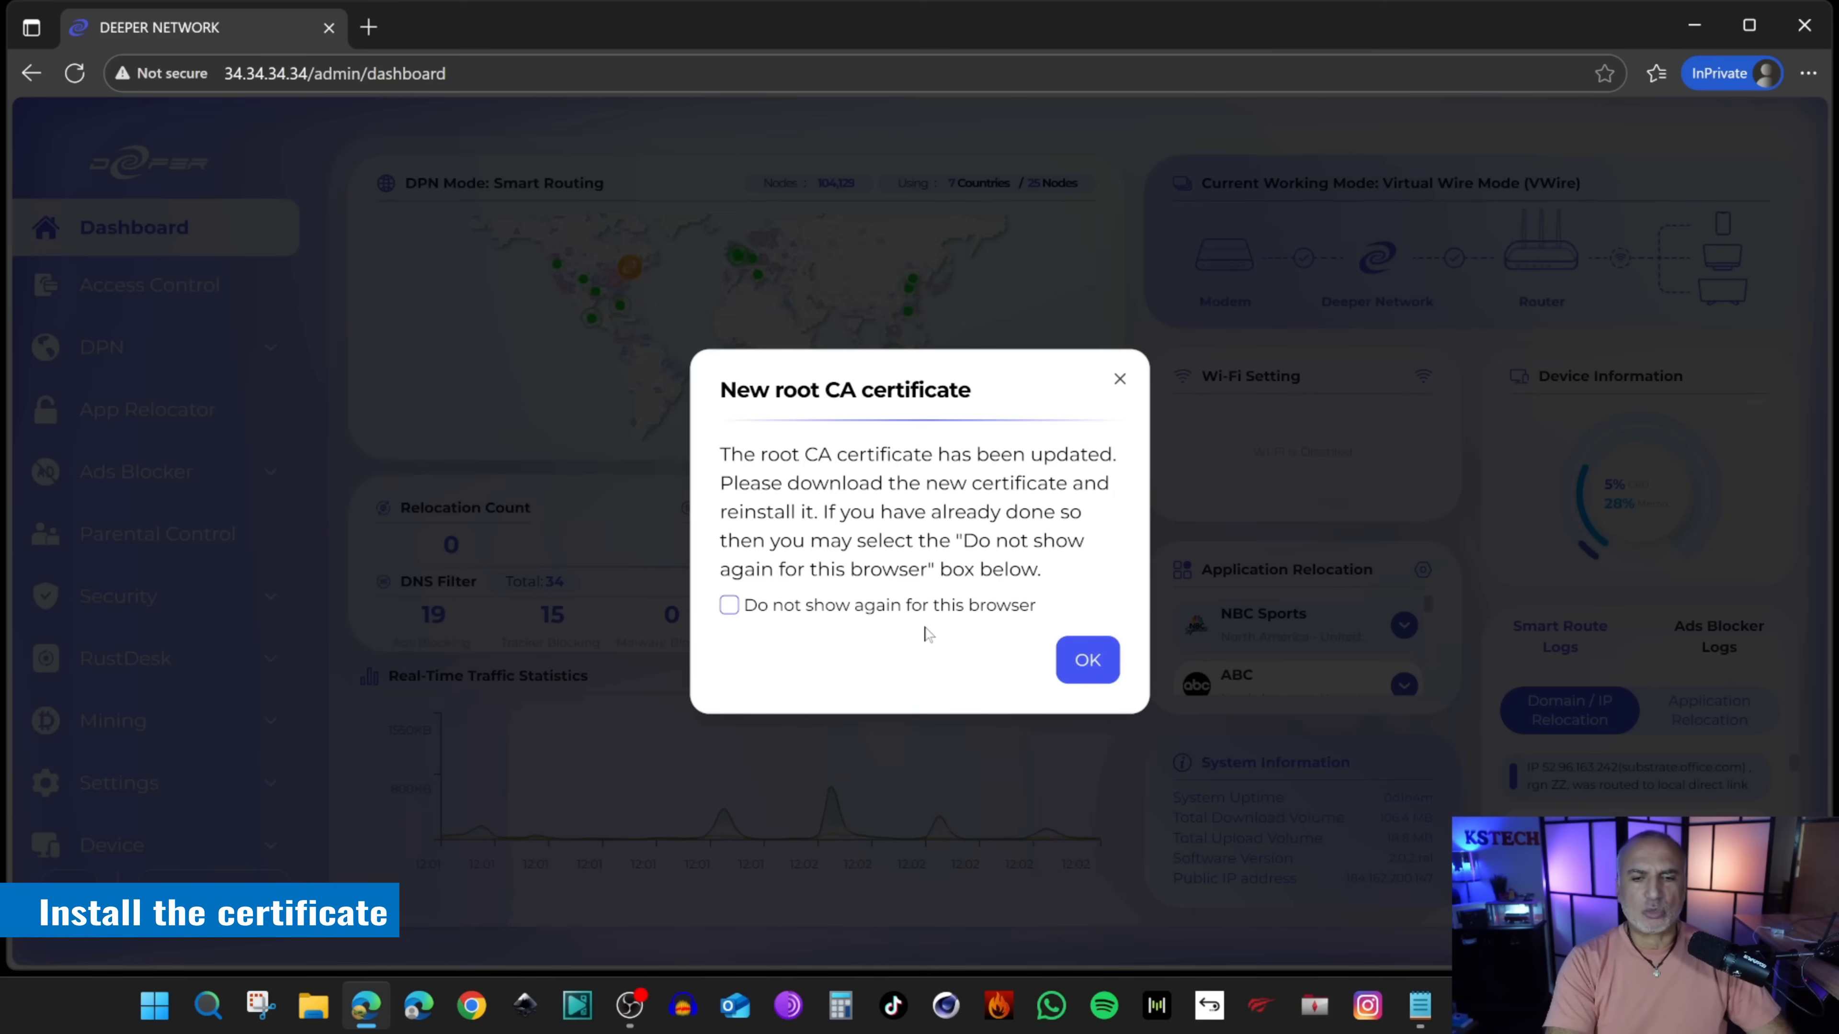
Step: Dismiss the root CA notice, go to Ads Blocker > HTTPS Filtering, then download and open DeeperNetwork.crt
click(1087, 660)
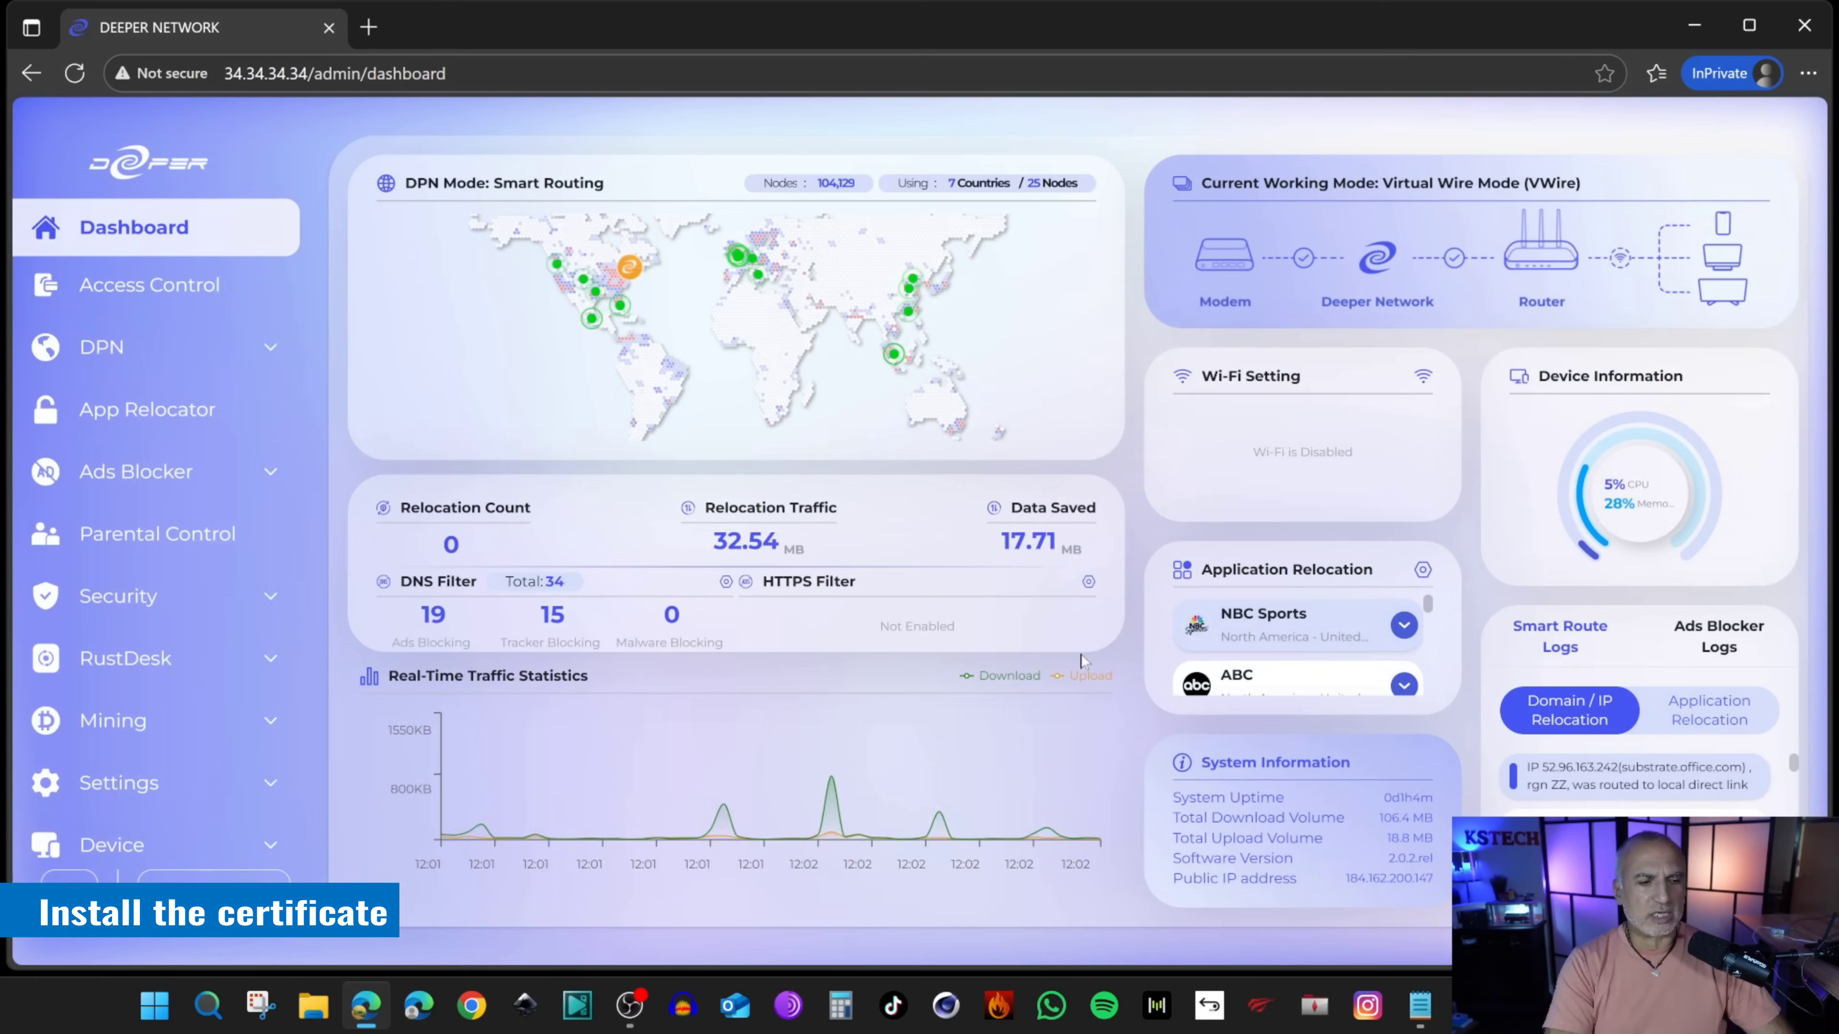
click(270, 478)
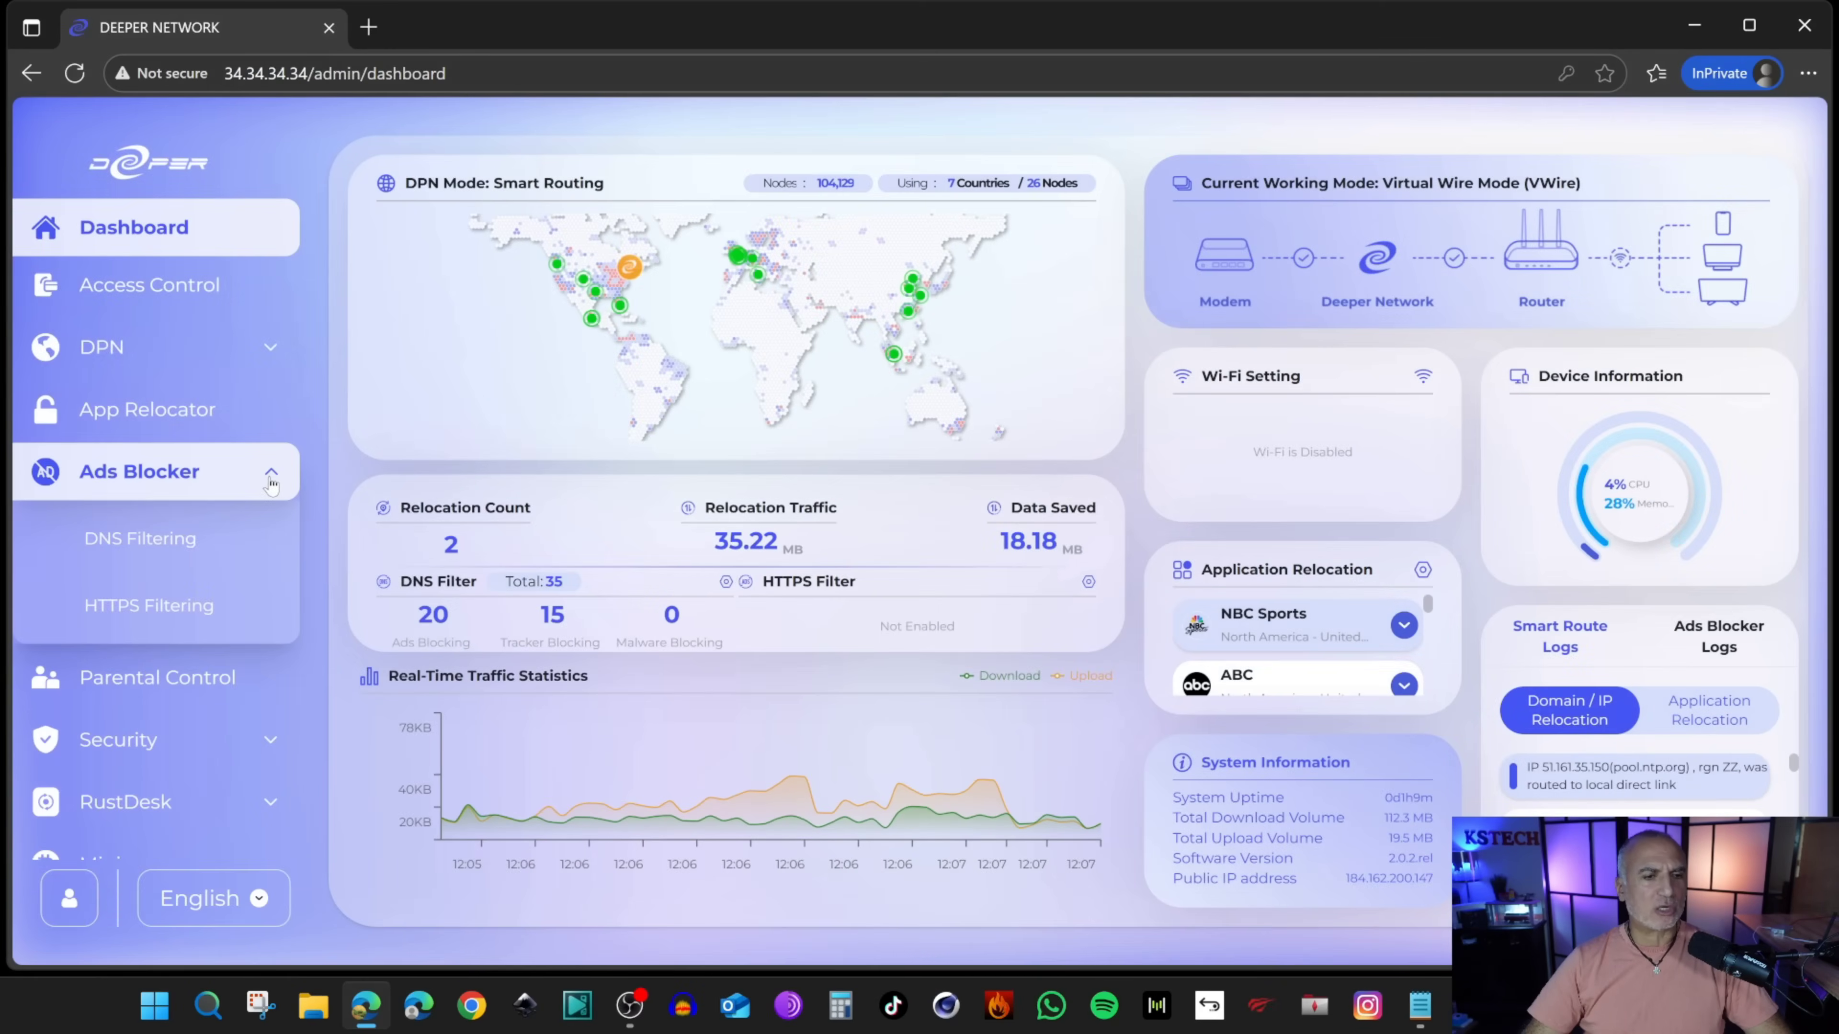
click(127, 609)
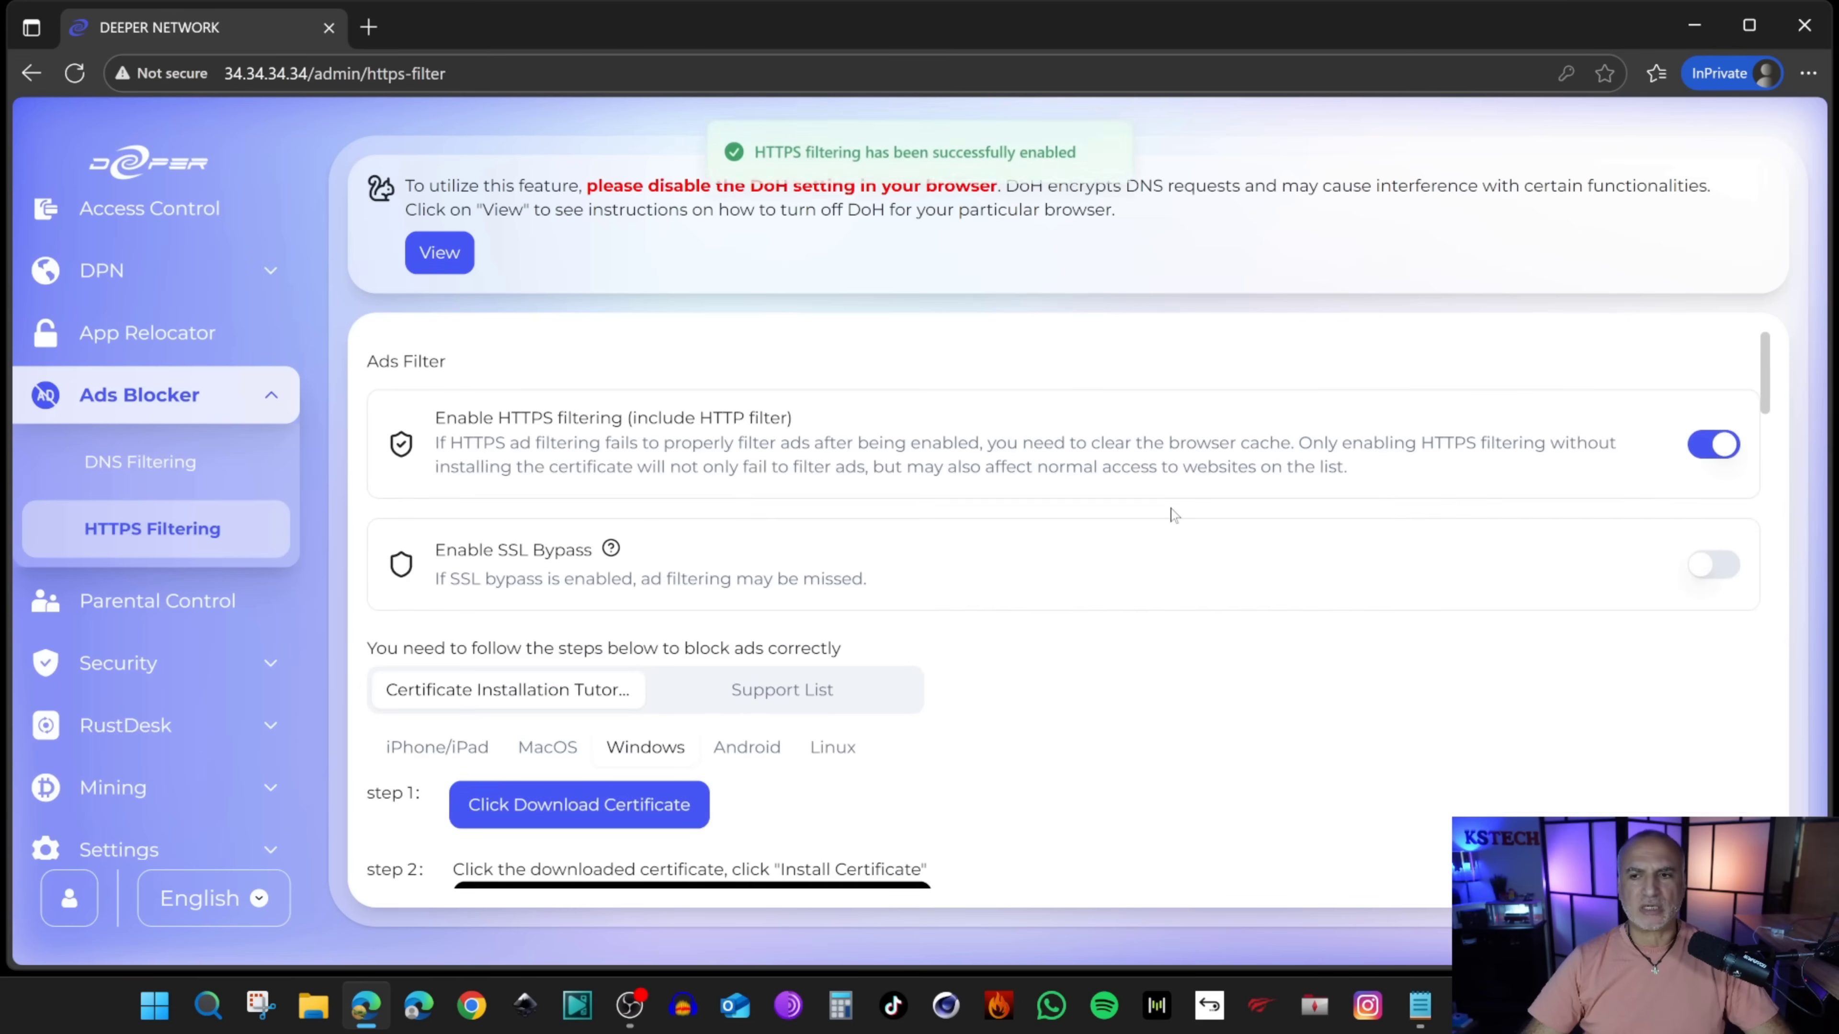
scroll(1087, 526, down, 5)
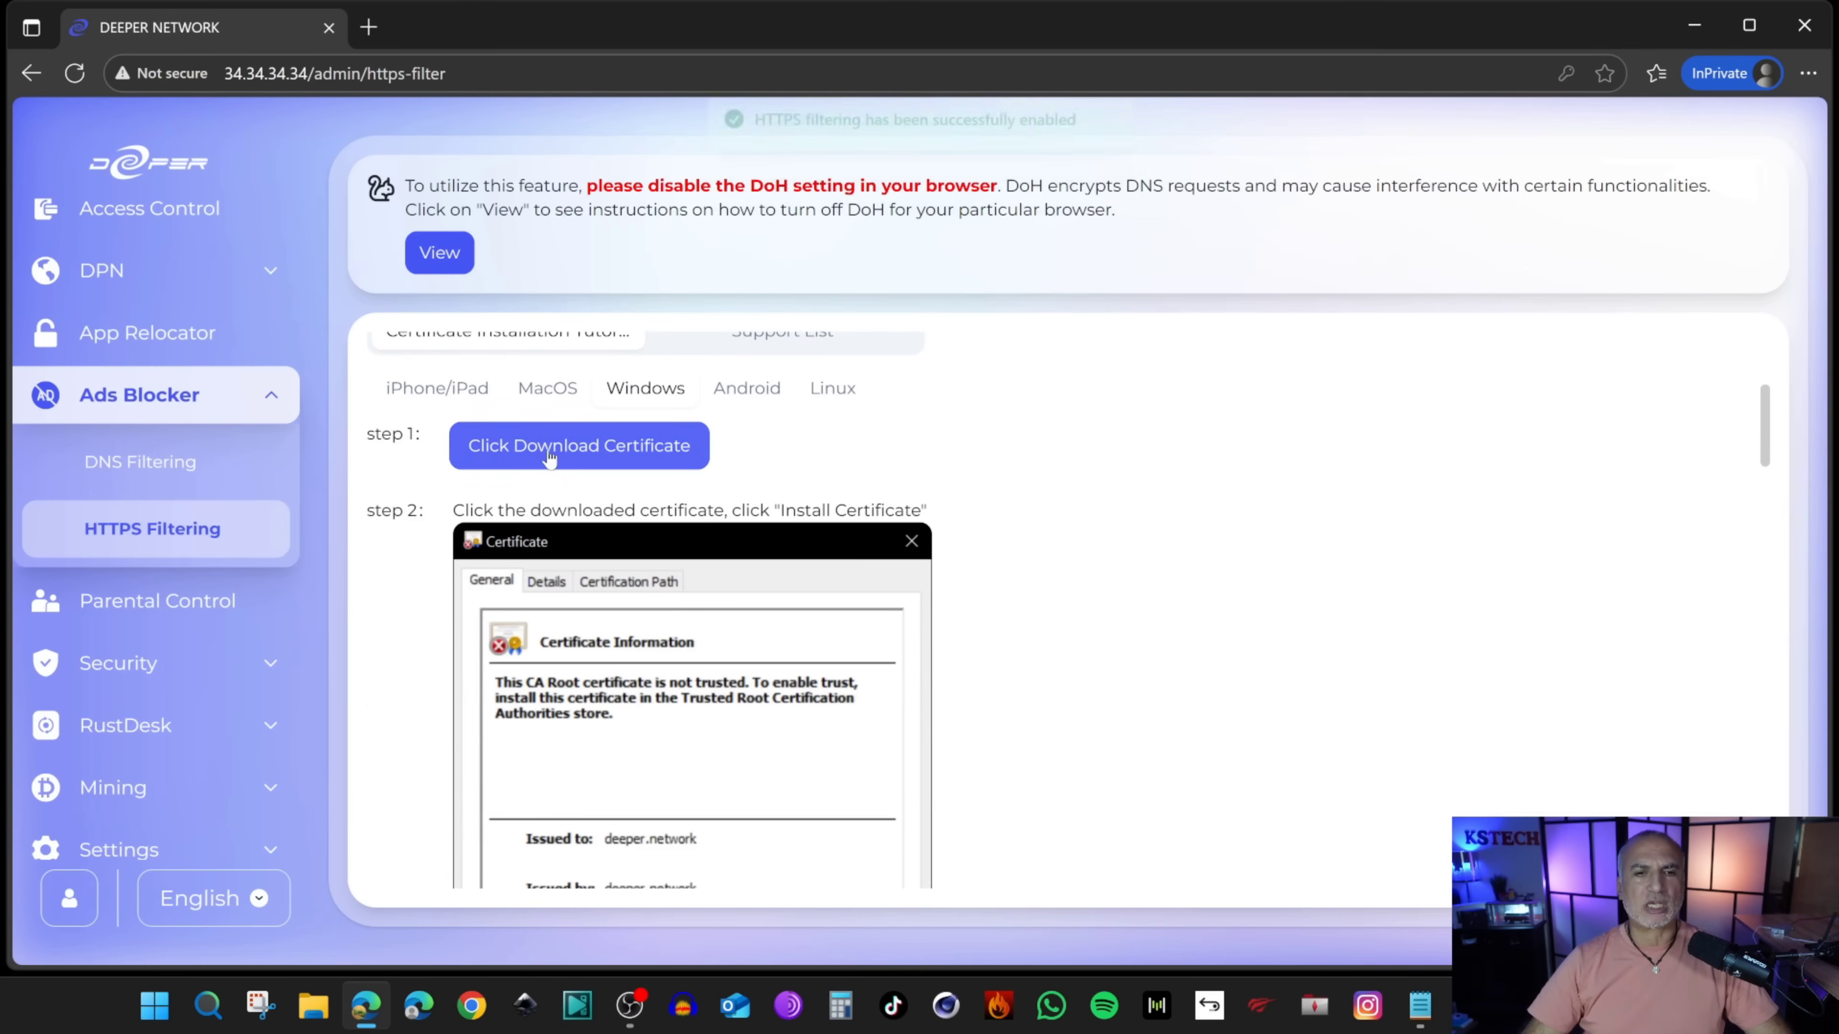
click(584, 455)
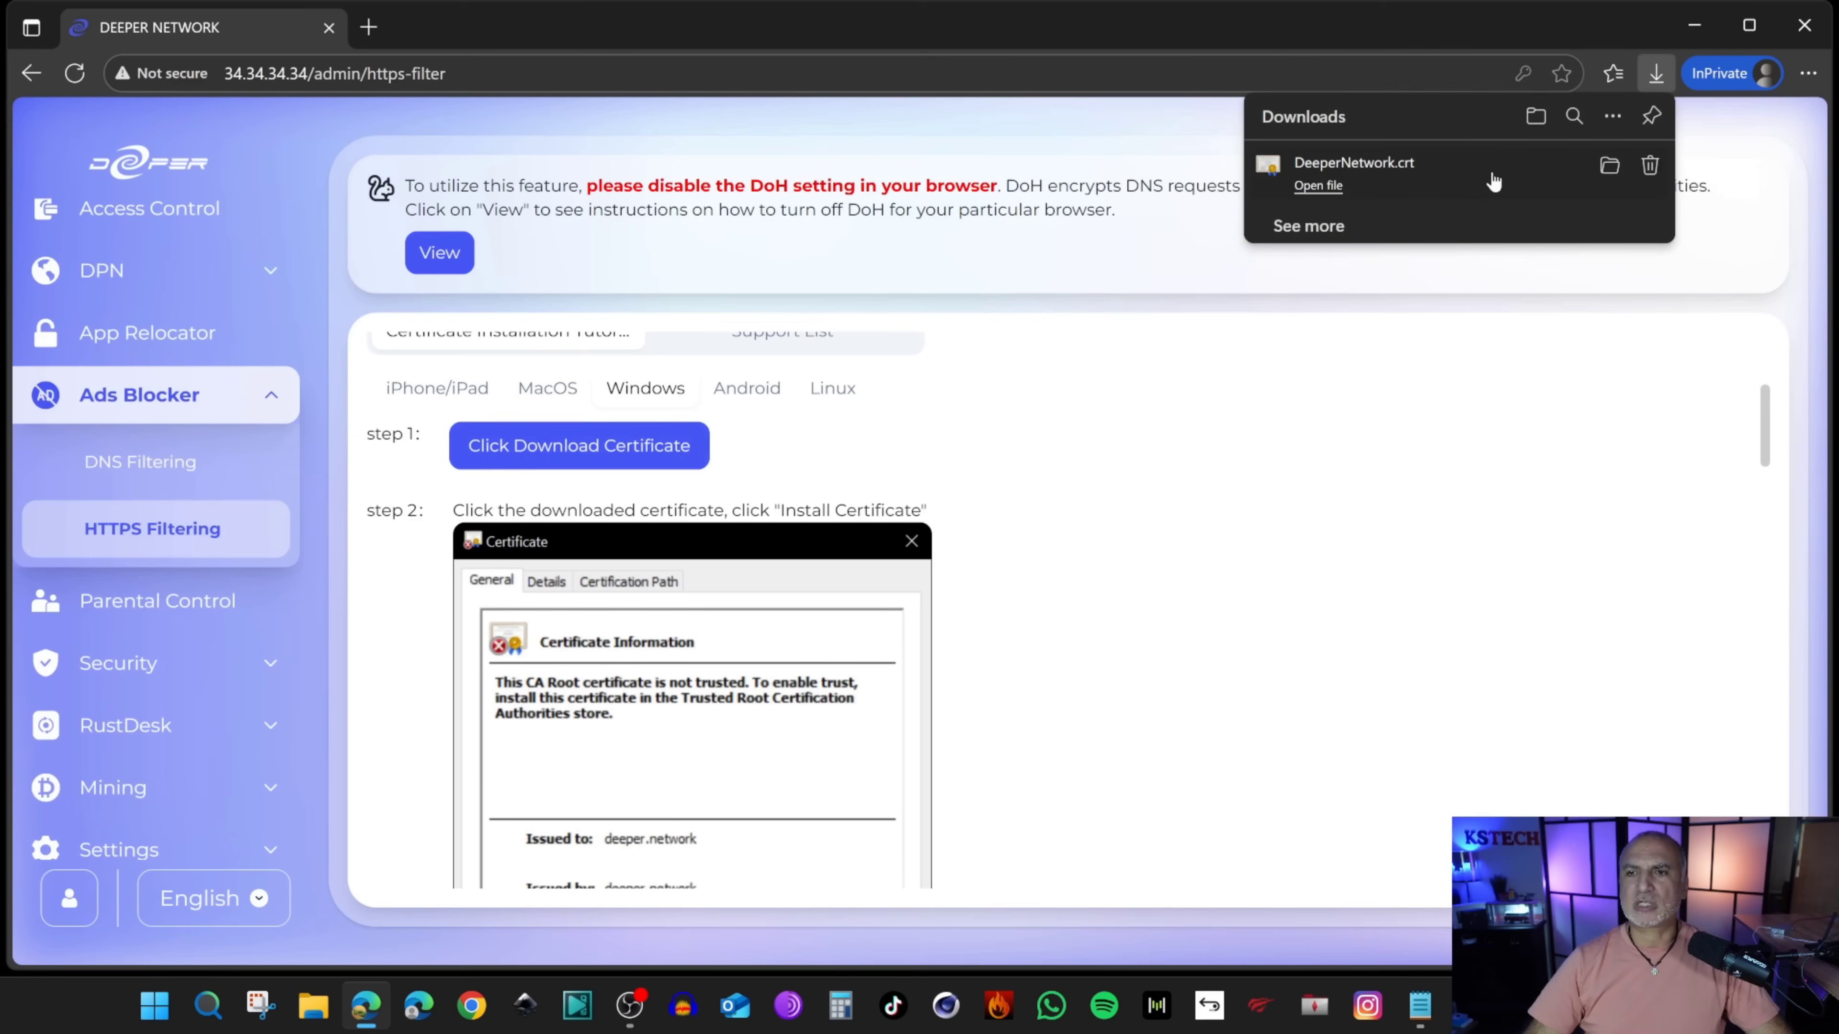
click(1318, 187)
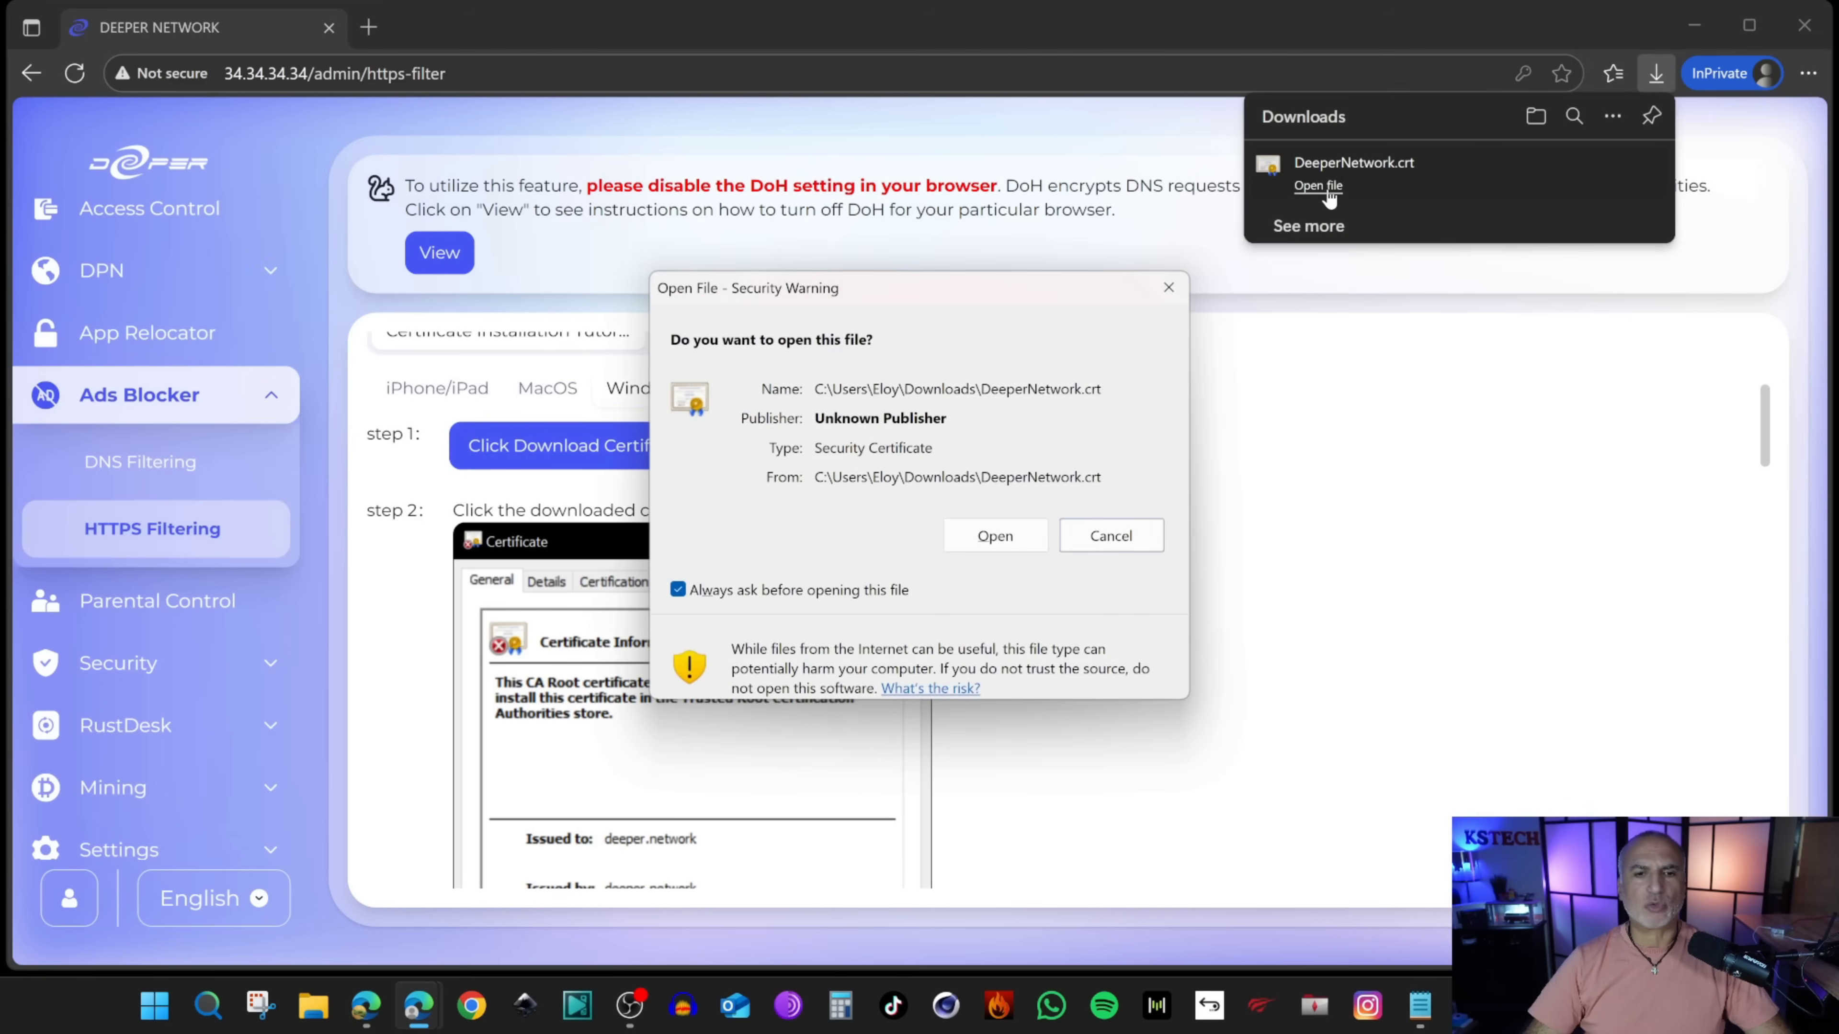
Step: Install DeeperNetwork.crt for the Local Machine into the Trusted Root Certification Authorities store
click(1003, 544)
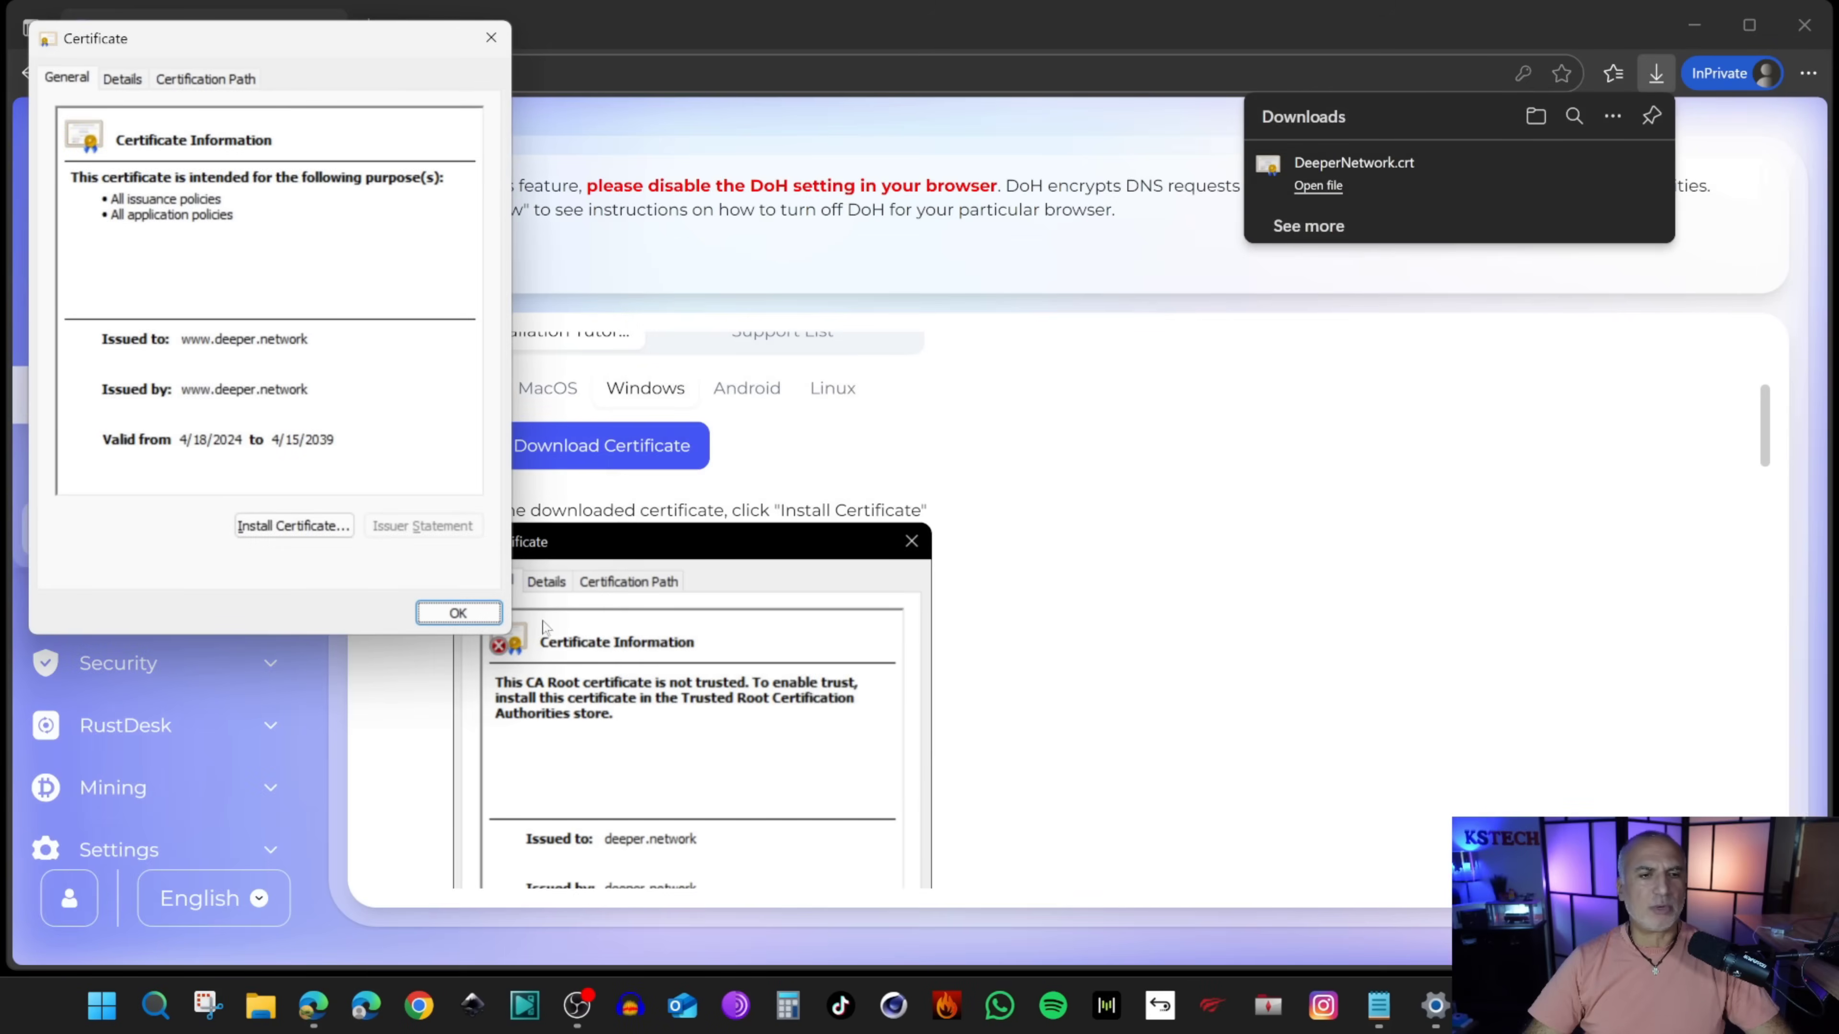
click(278, 532)
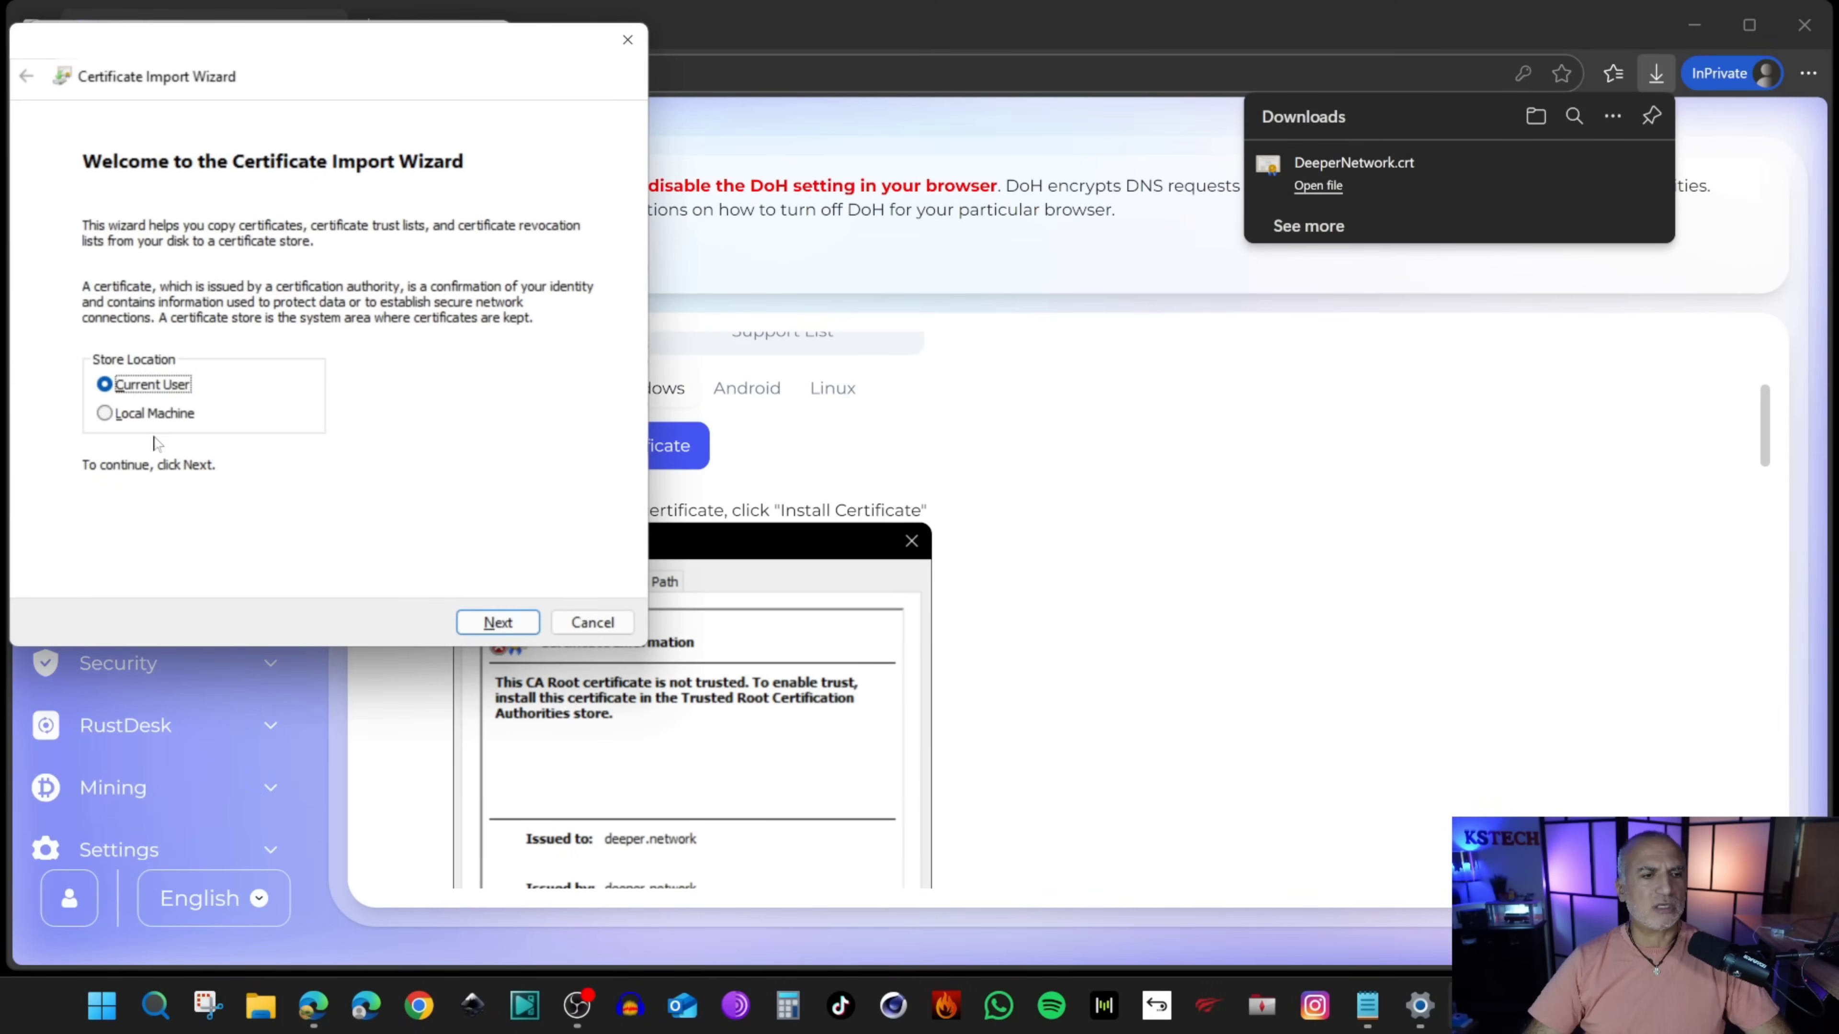
click(496, 623)
click(217, 536)
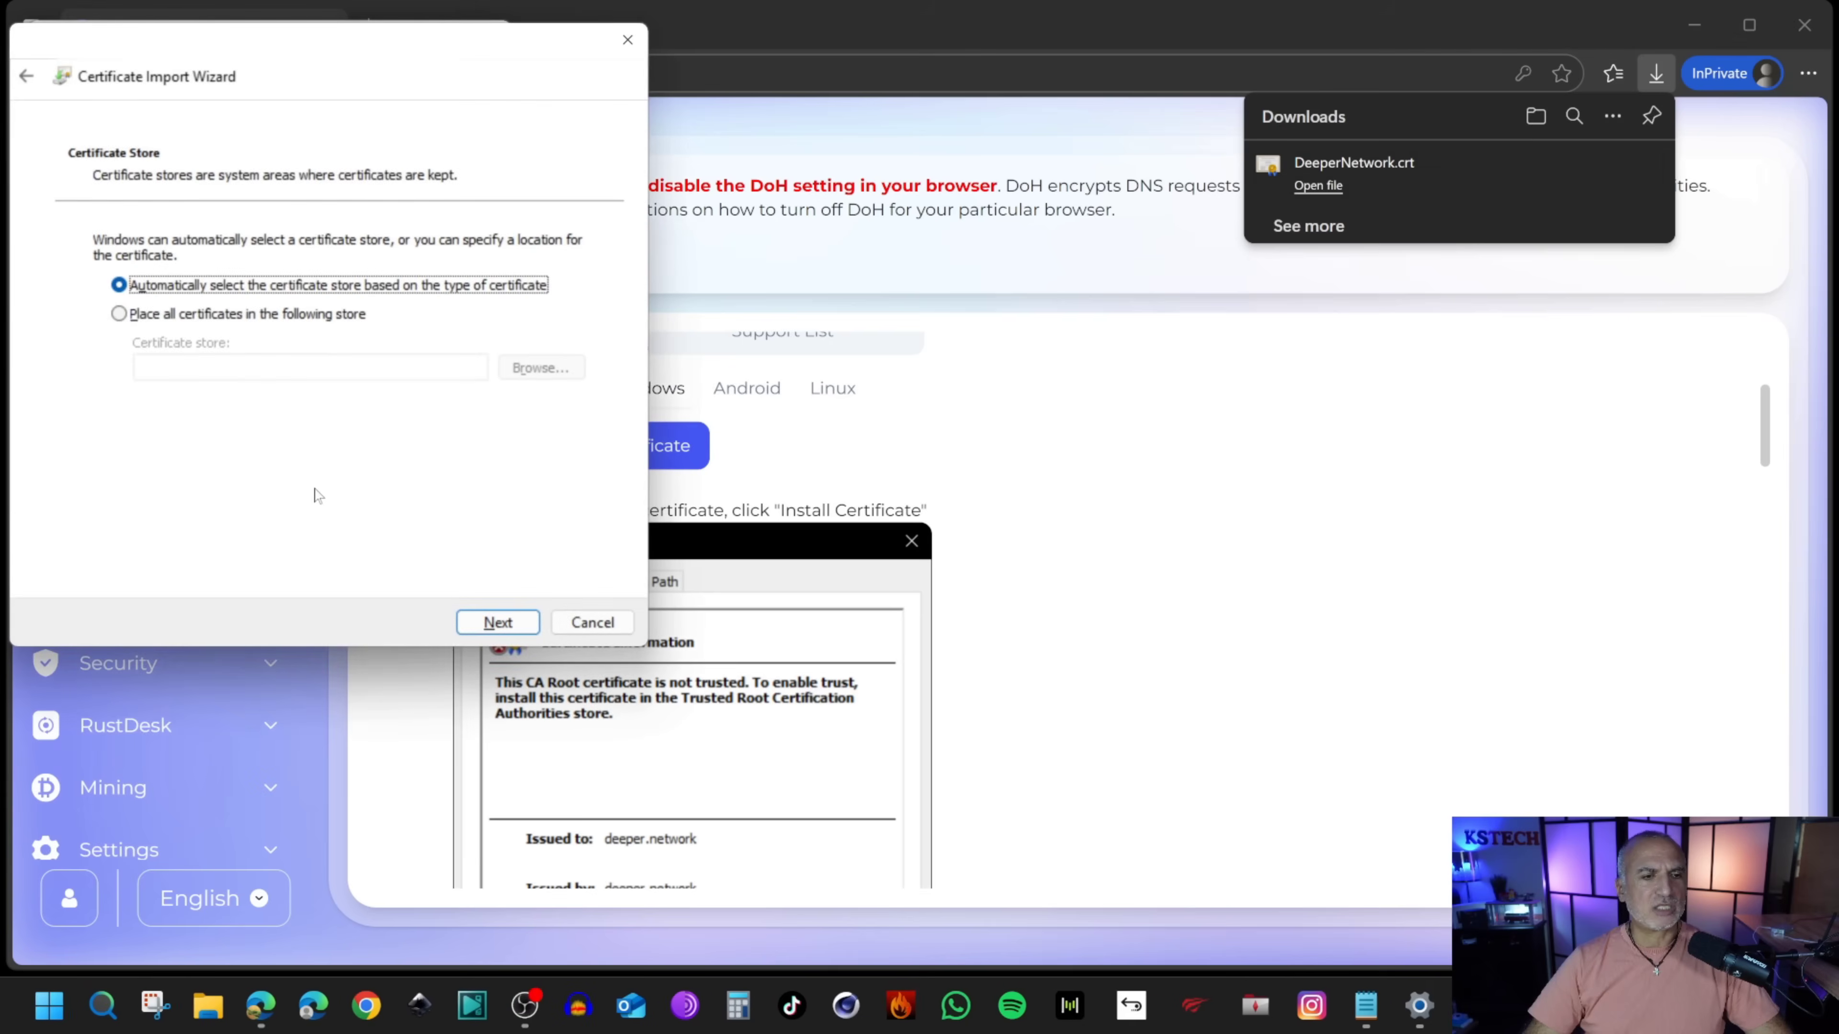
click(155, 315)
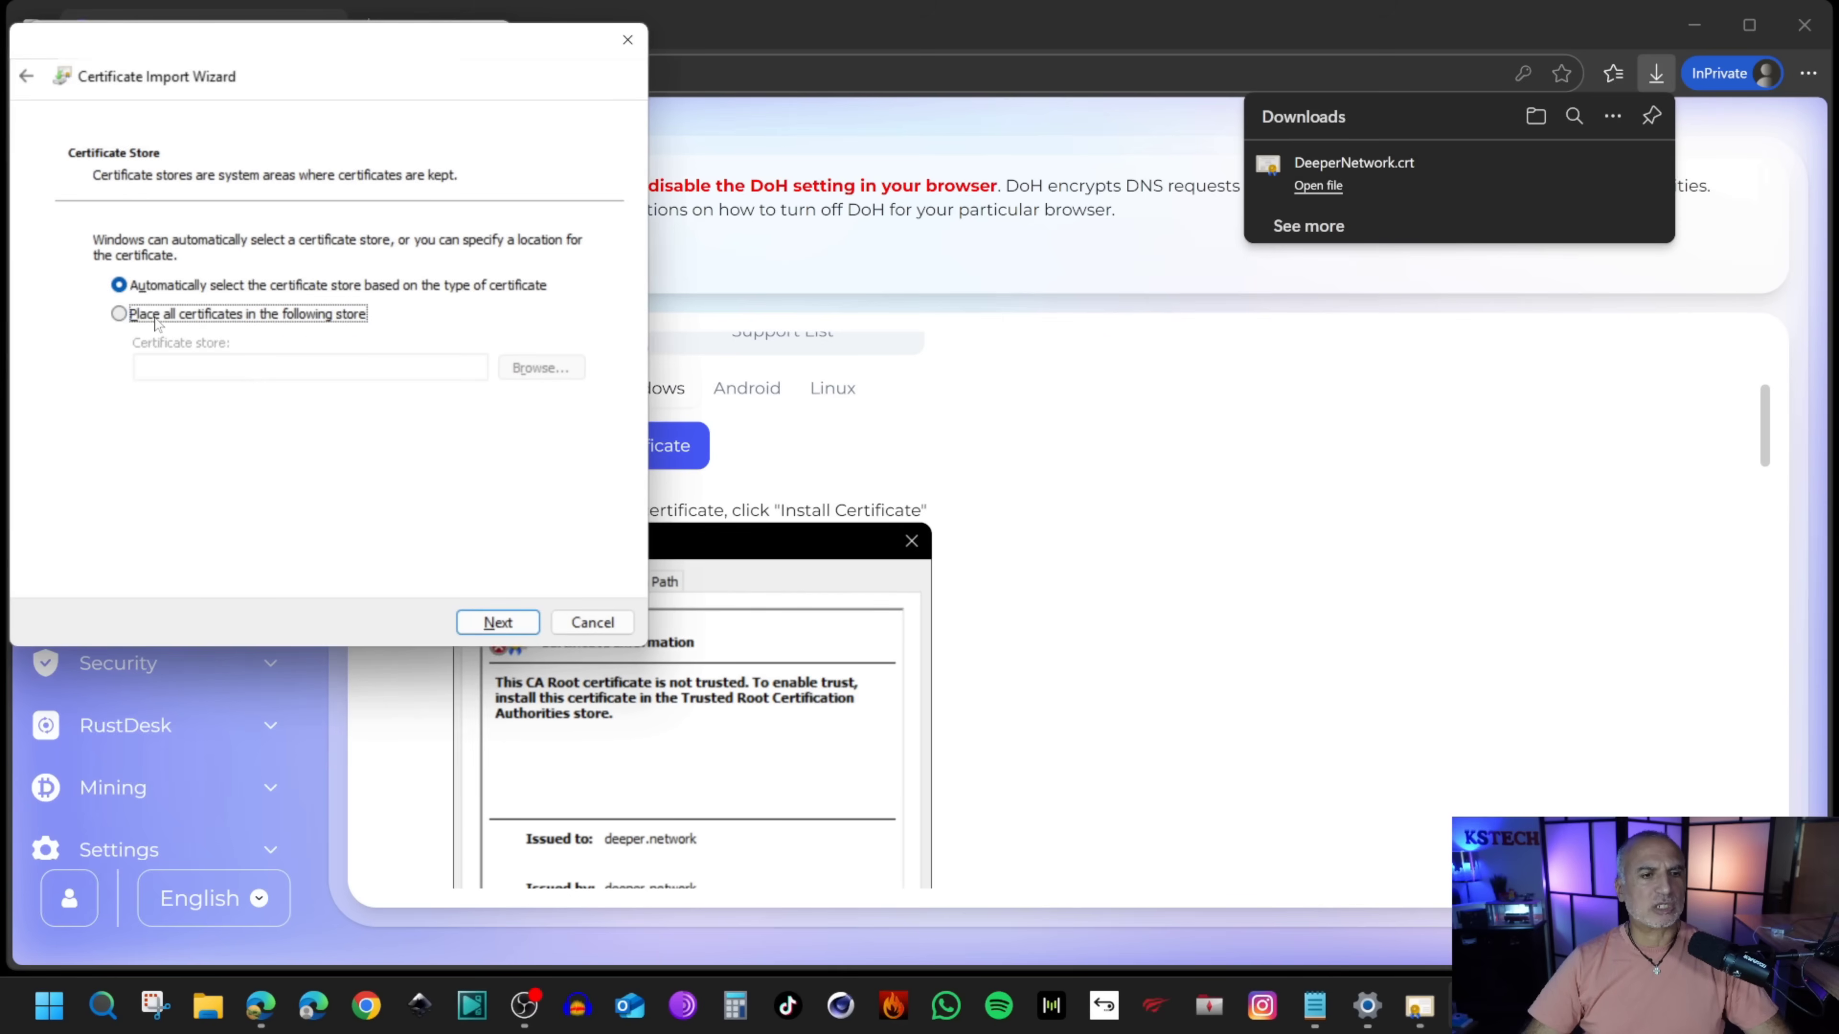
click(536, 369)
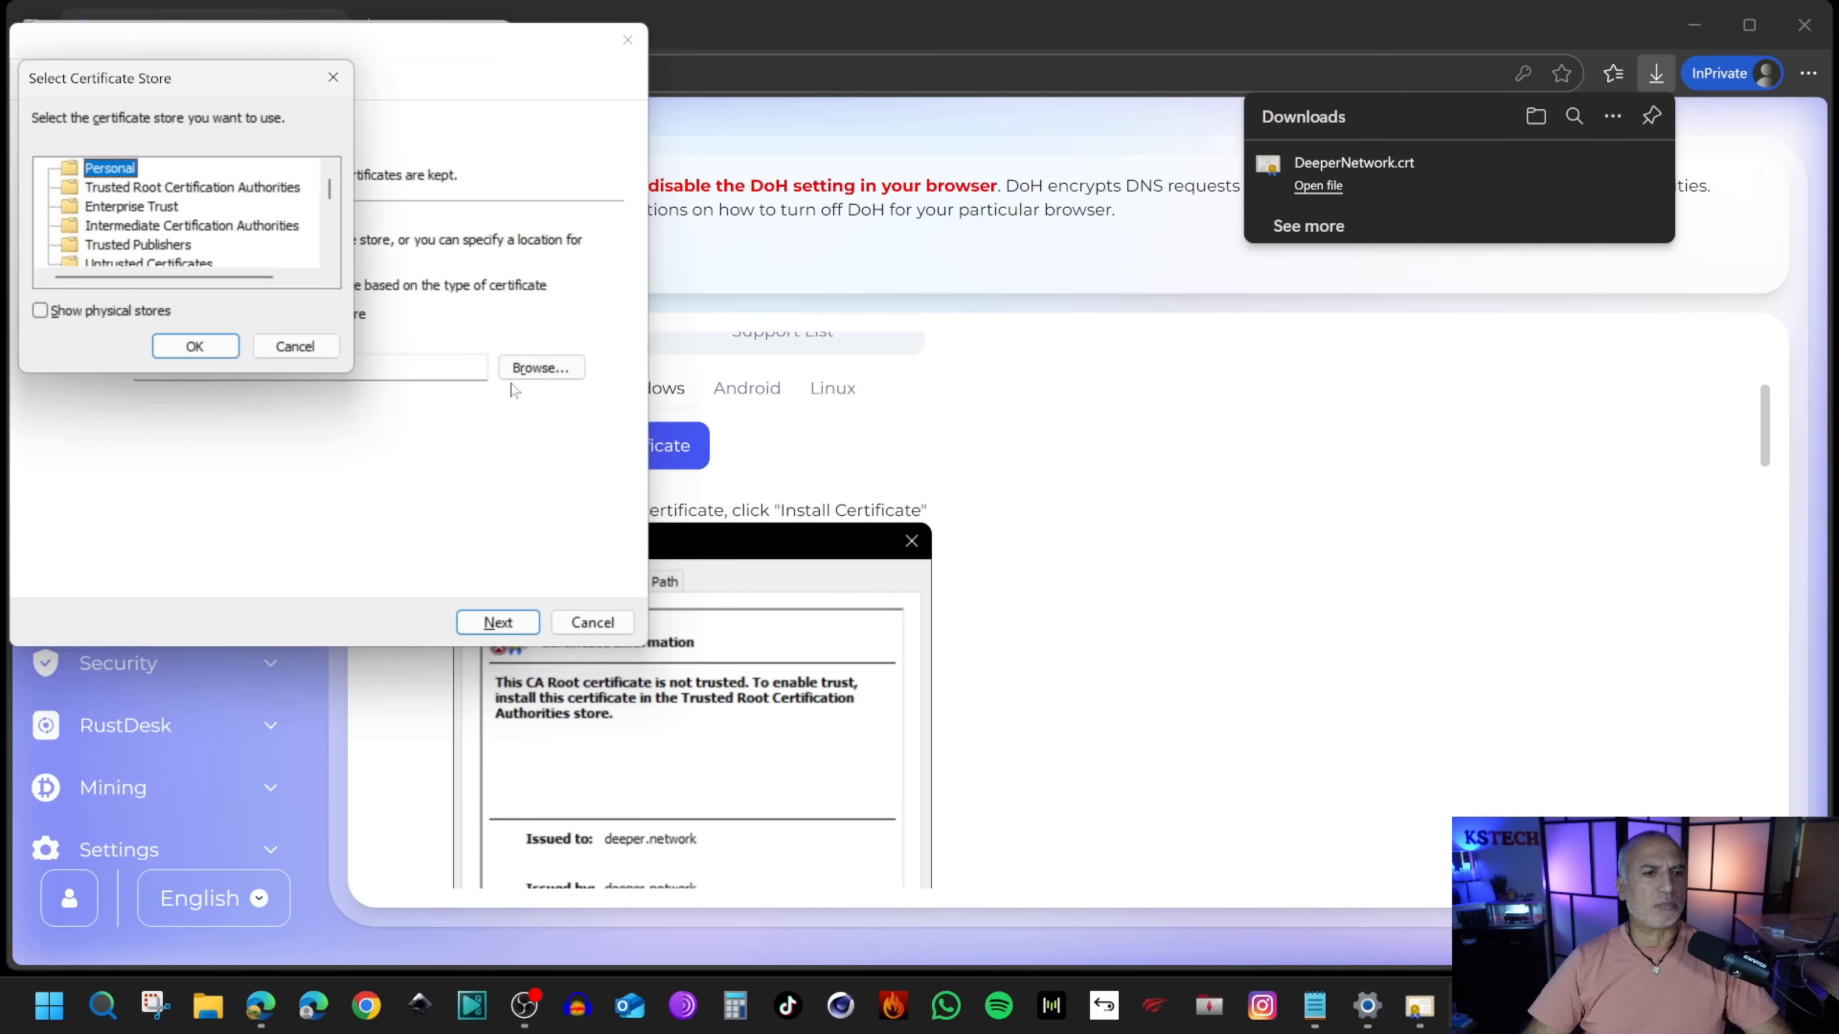
click(106, 190)
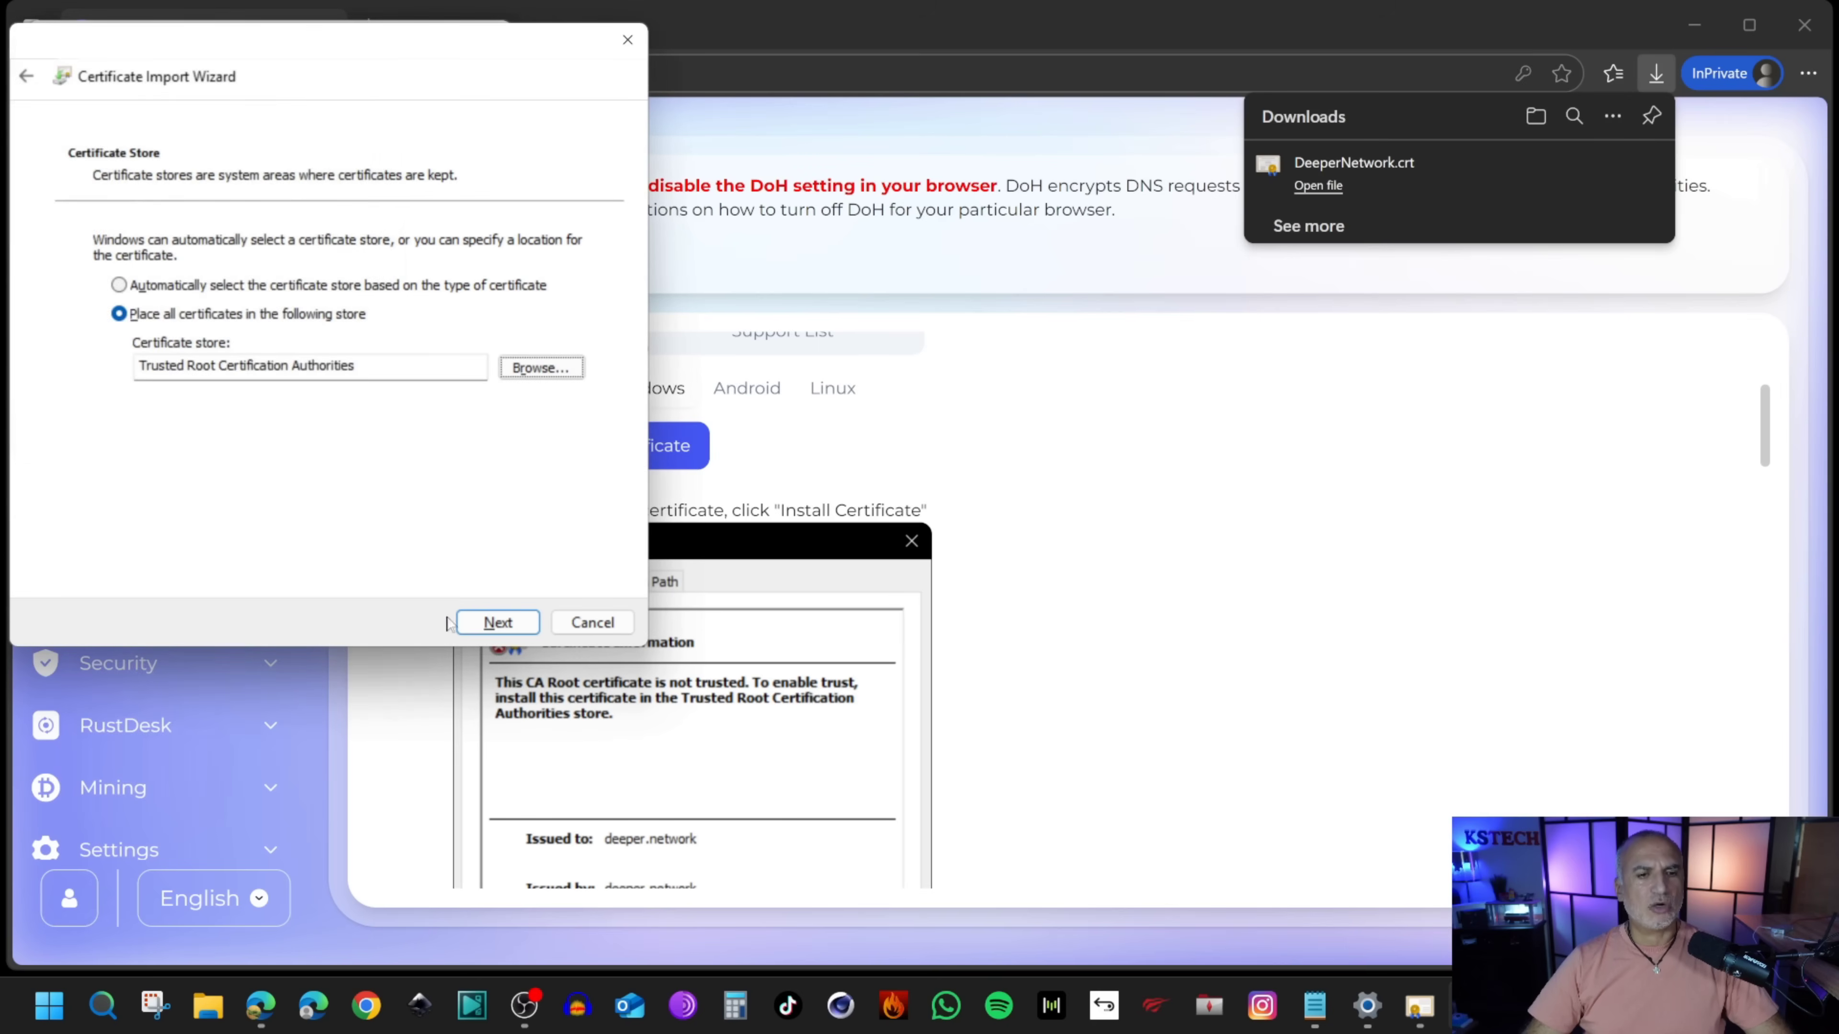
click(478, 623)
click(493, 622)
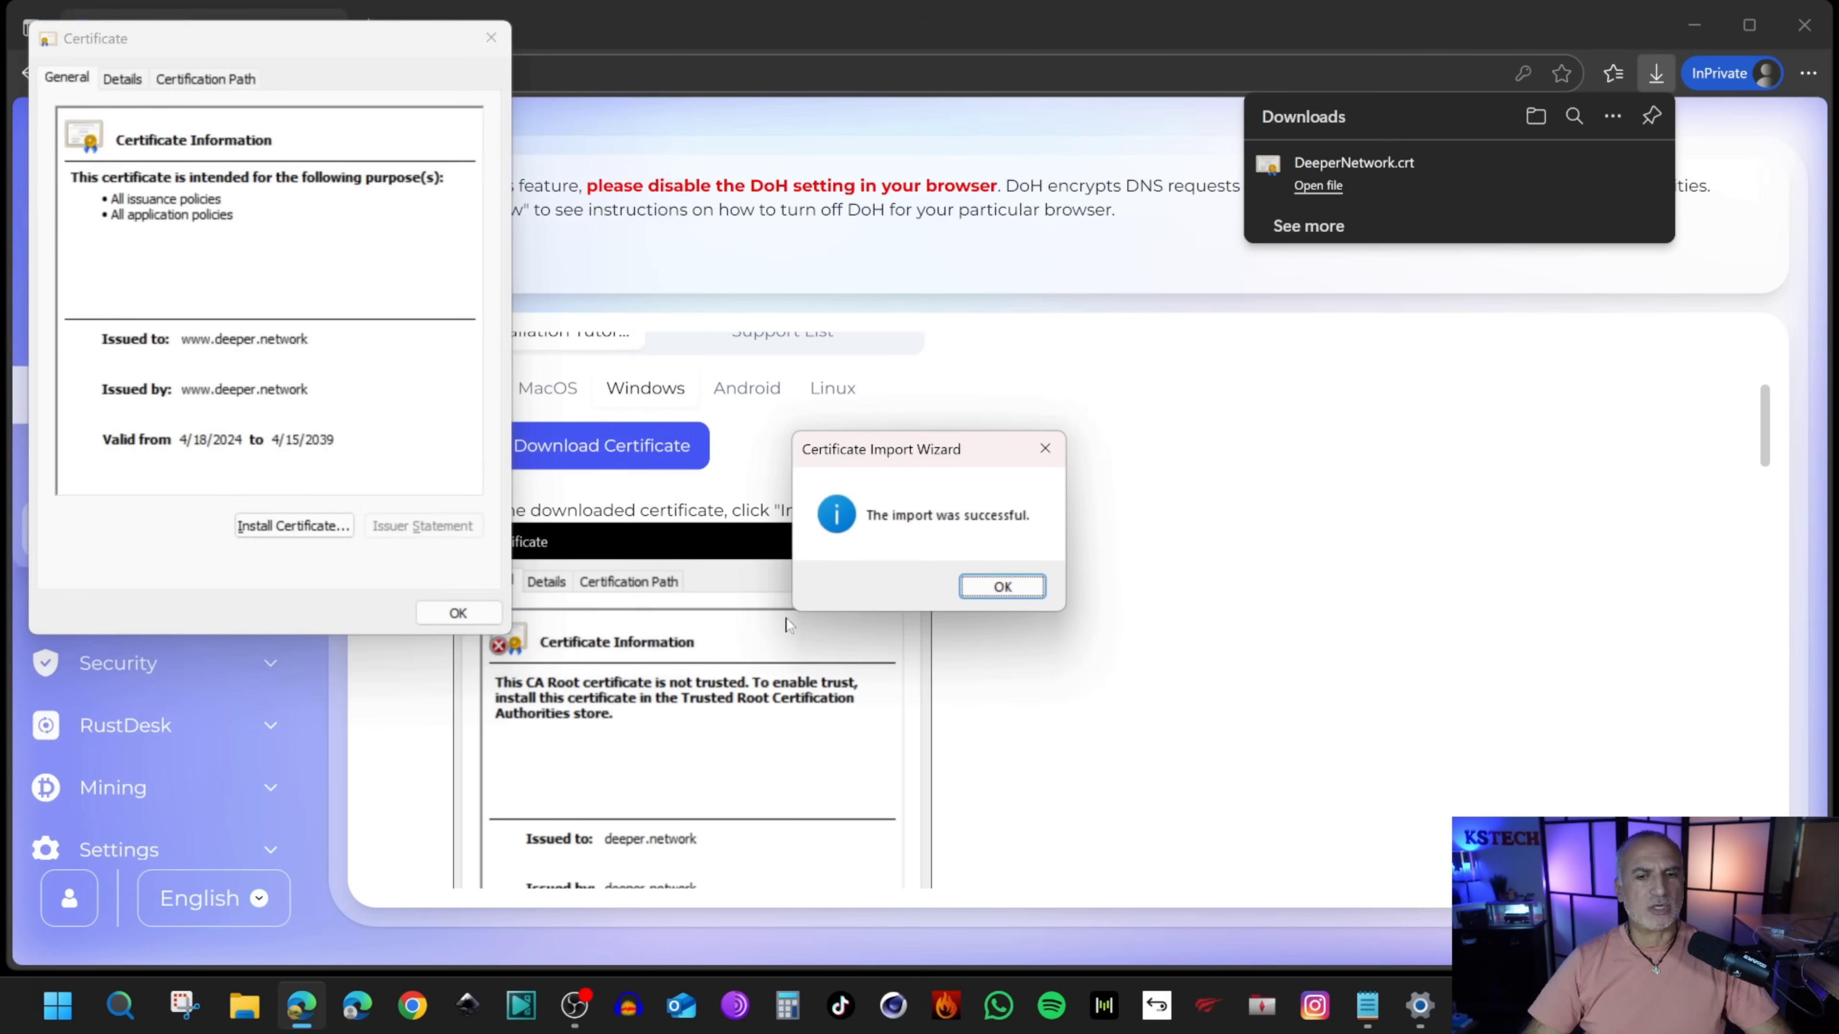
click(1001, 587)
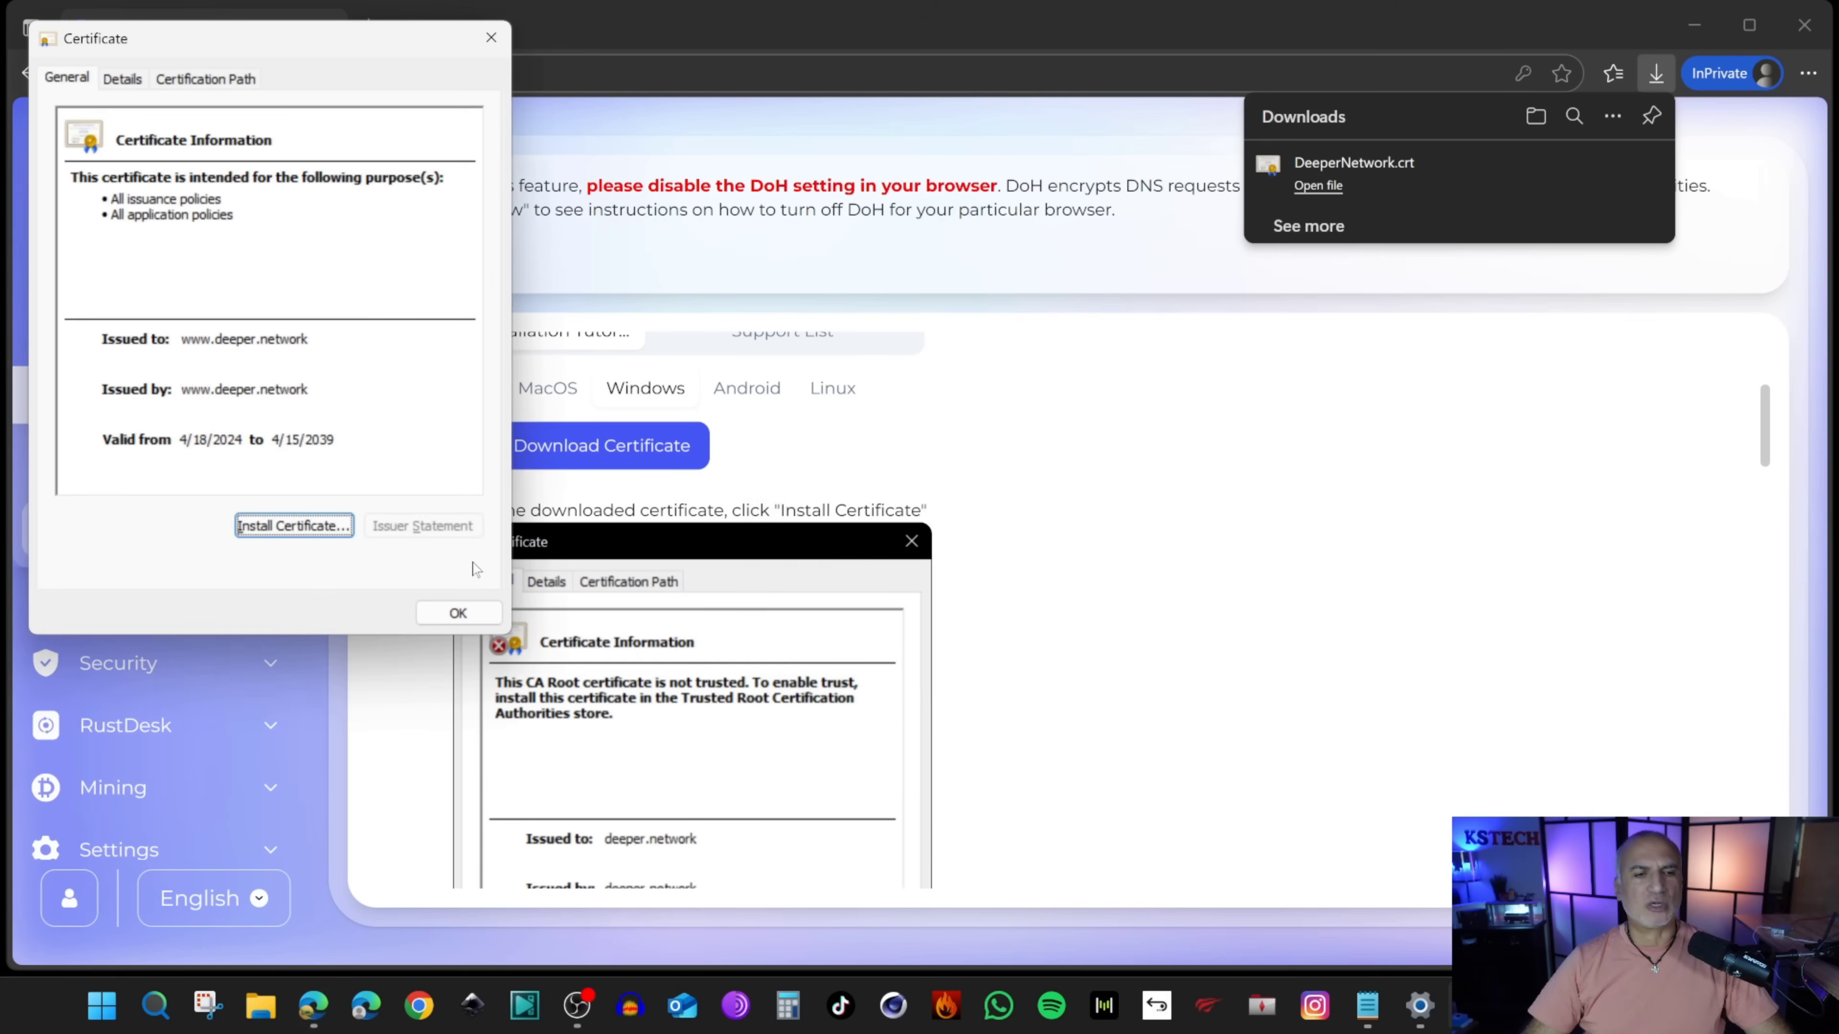
click(457, 613)
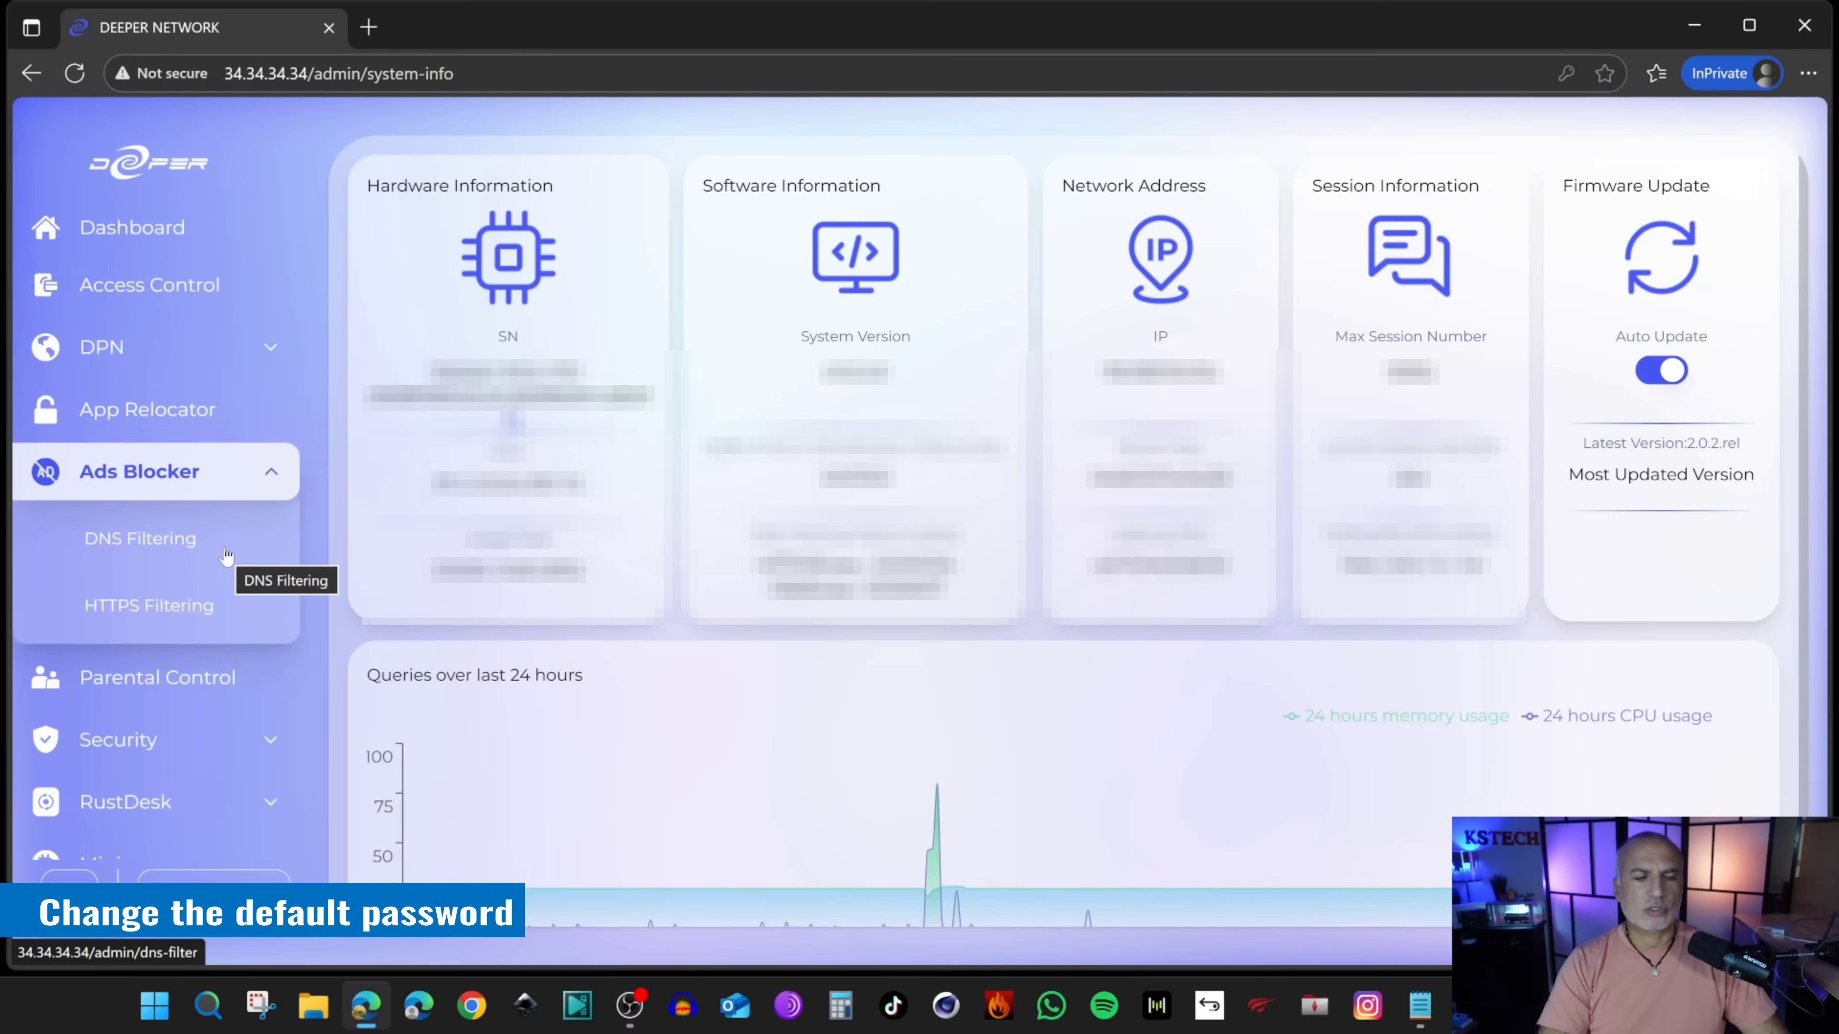
Step: Go to Settings > Change Password in the sidebar
scroll(239, 565, down, 2)
scroll(227, 556, down, 1)
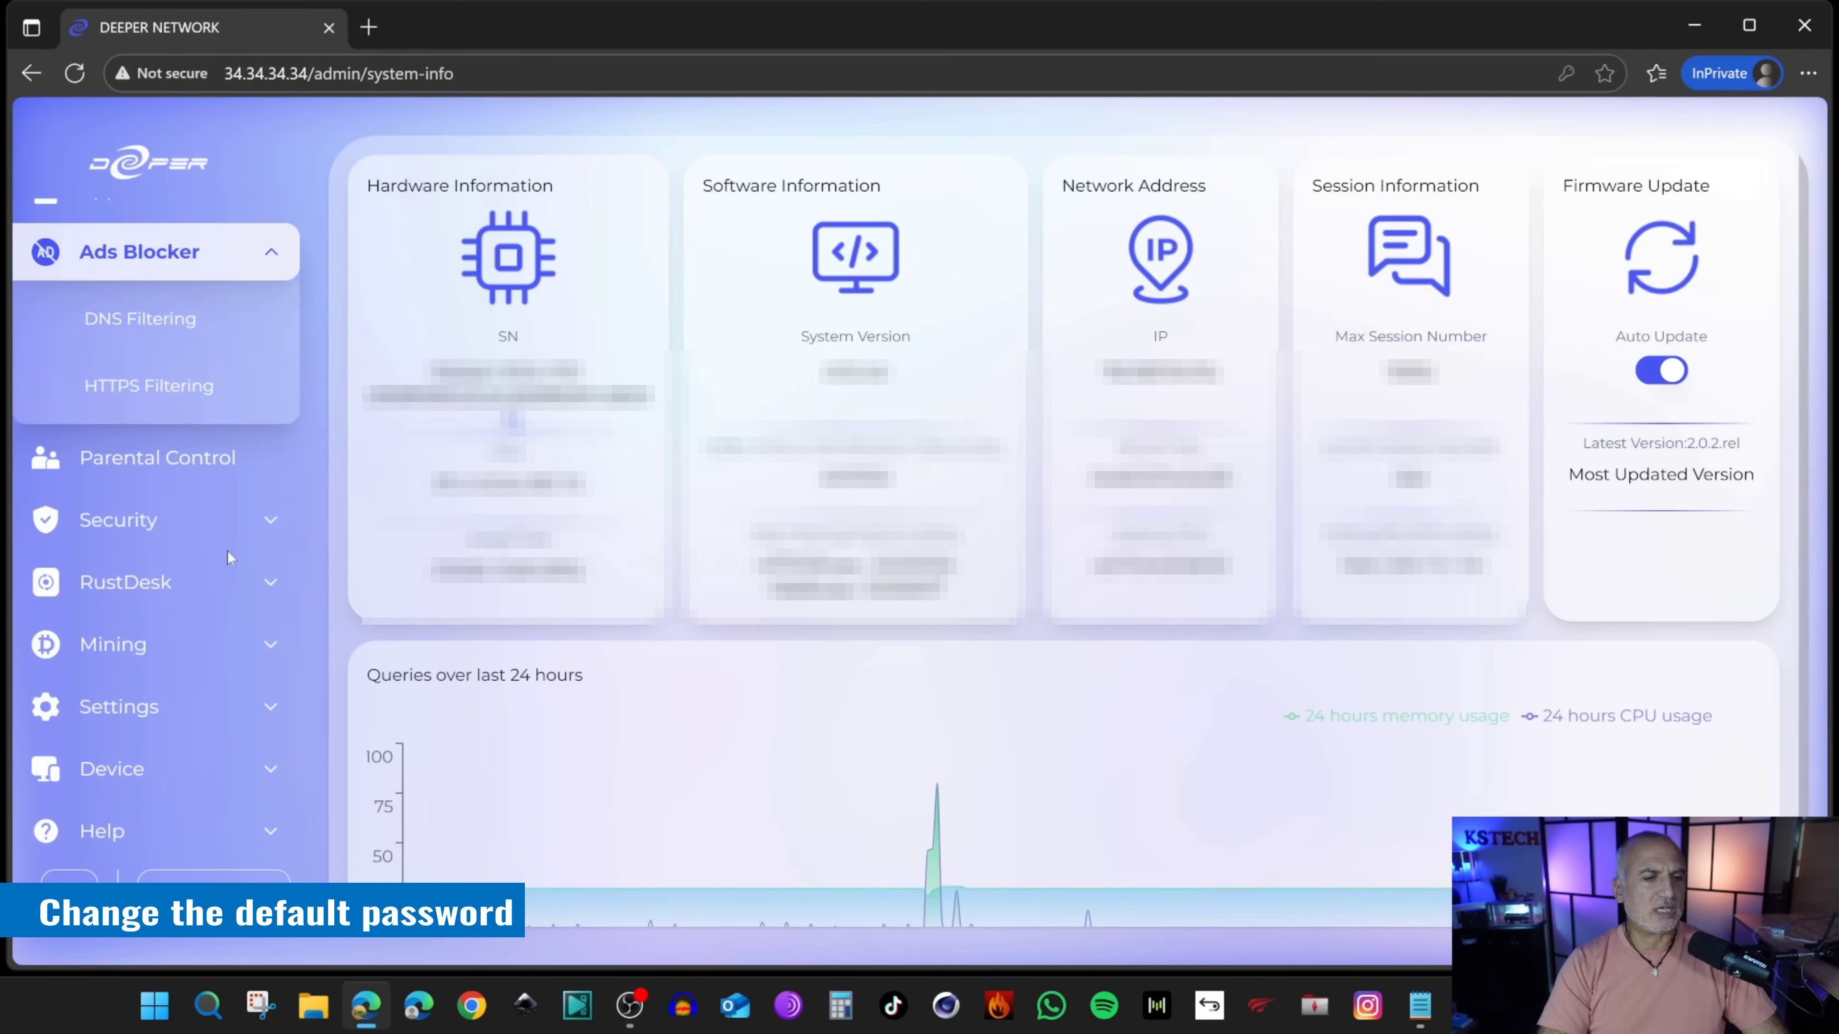
click(275, 714)
scroll(246, 616, down, 7)
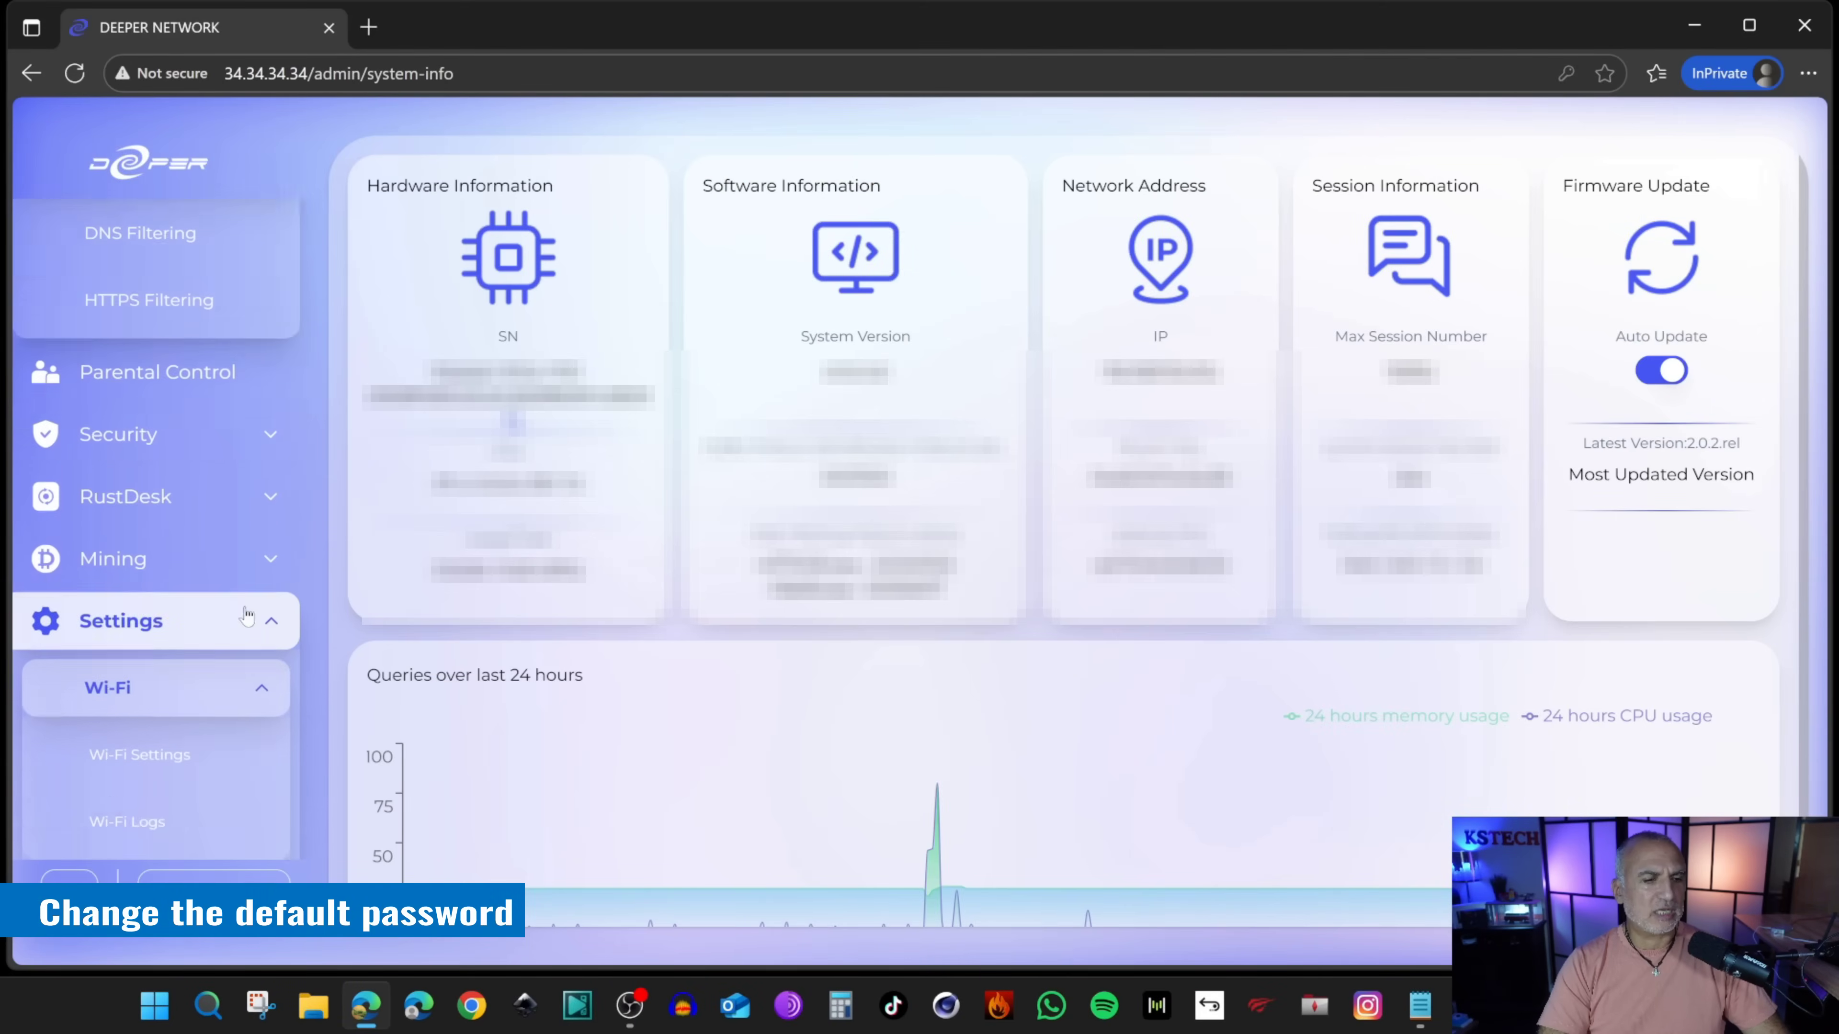
scroll(250, 621, down, 2)
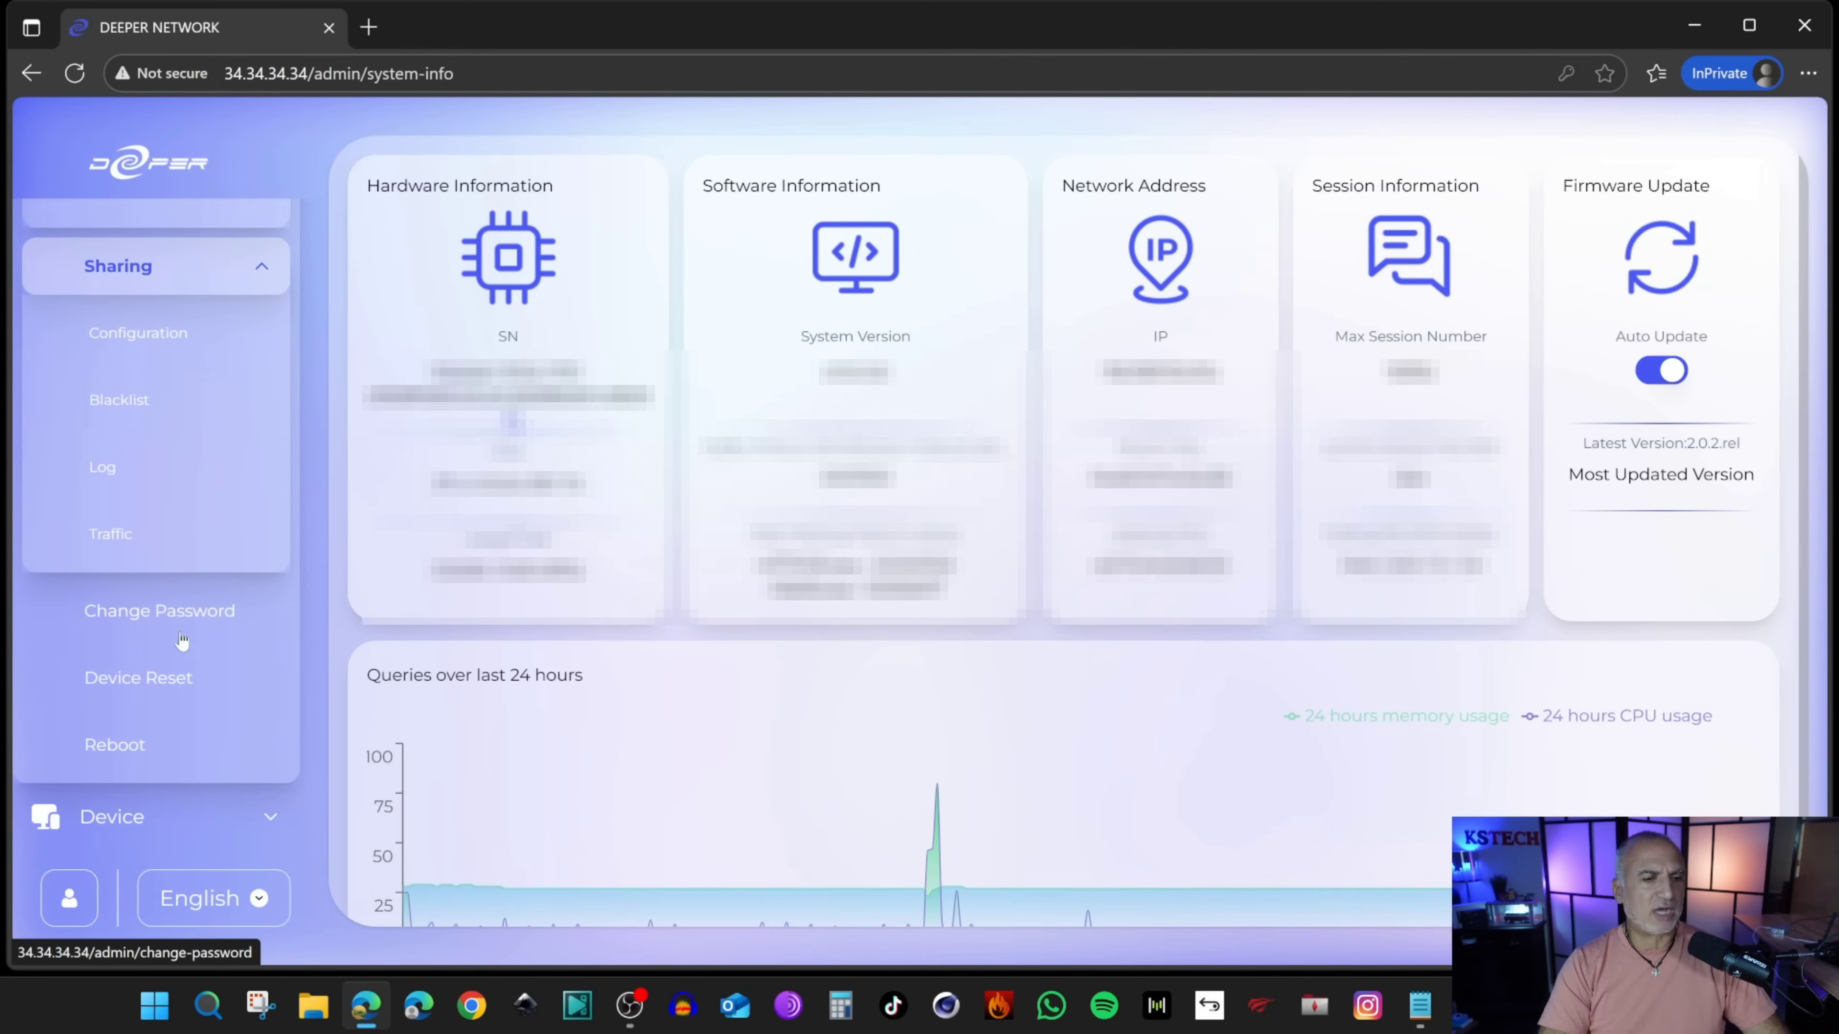
click(165, 622)
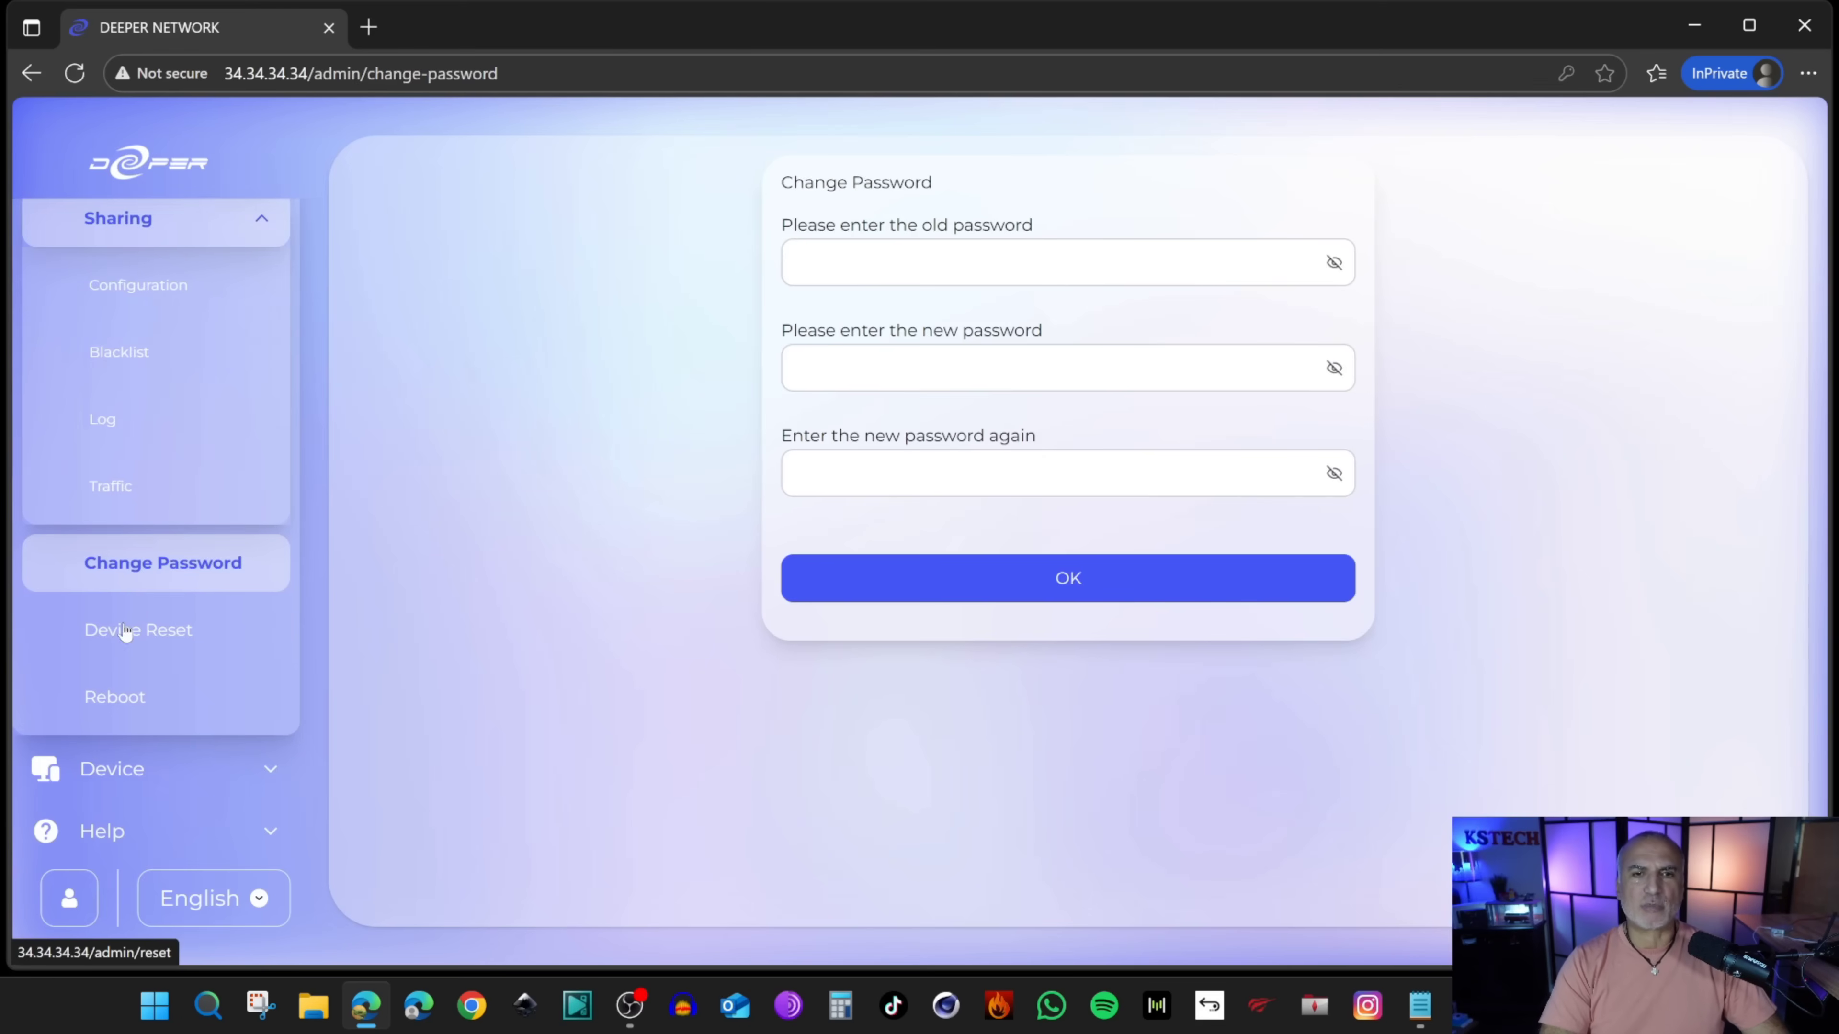
Step: Enter the current admin password and a new password twice, then submit the change
click(890, 263)
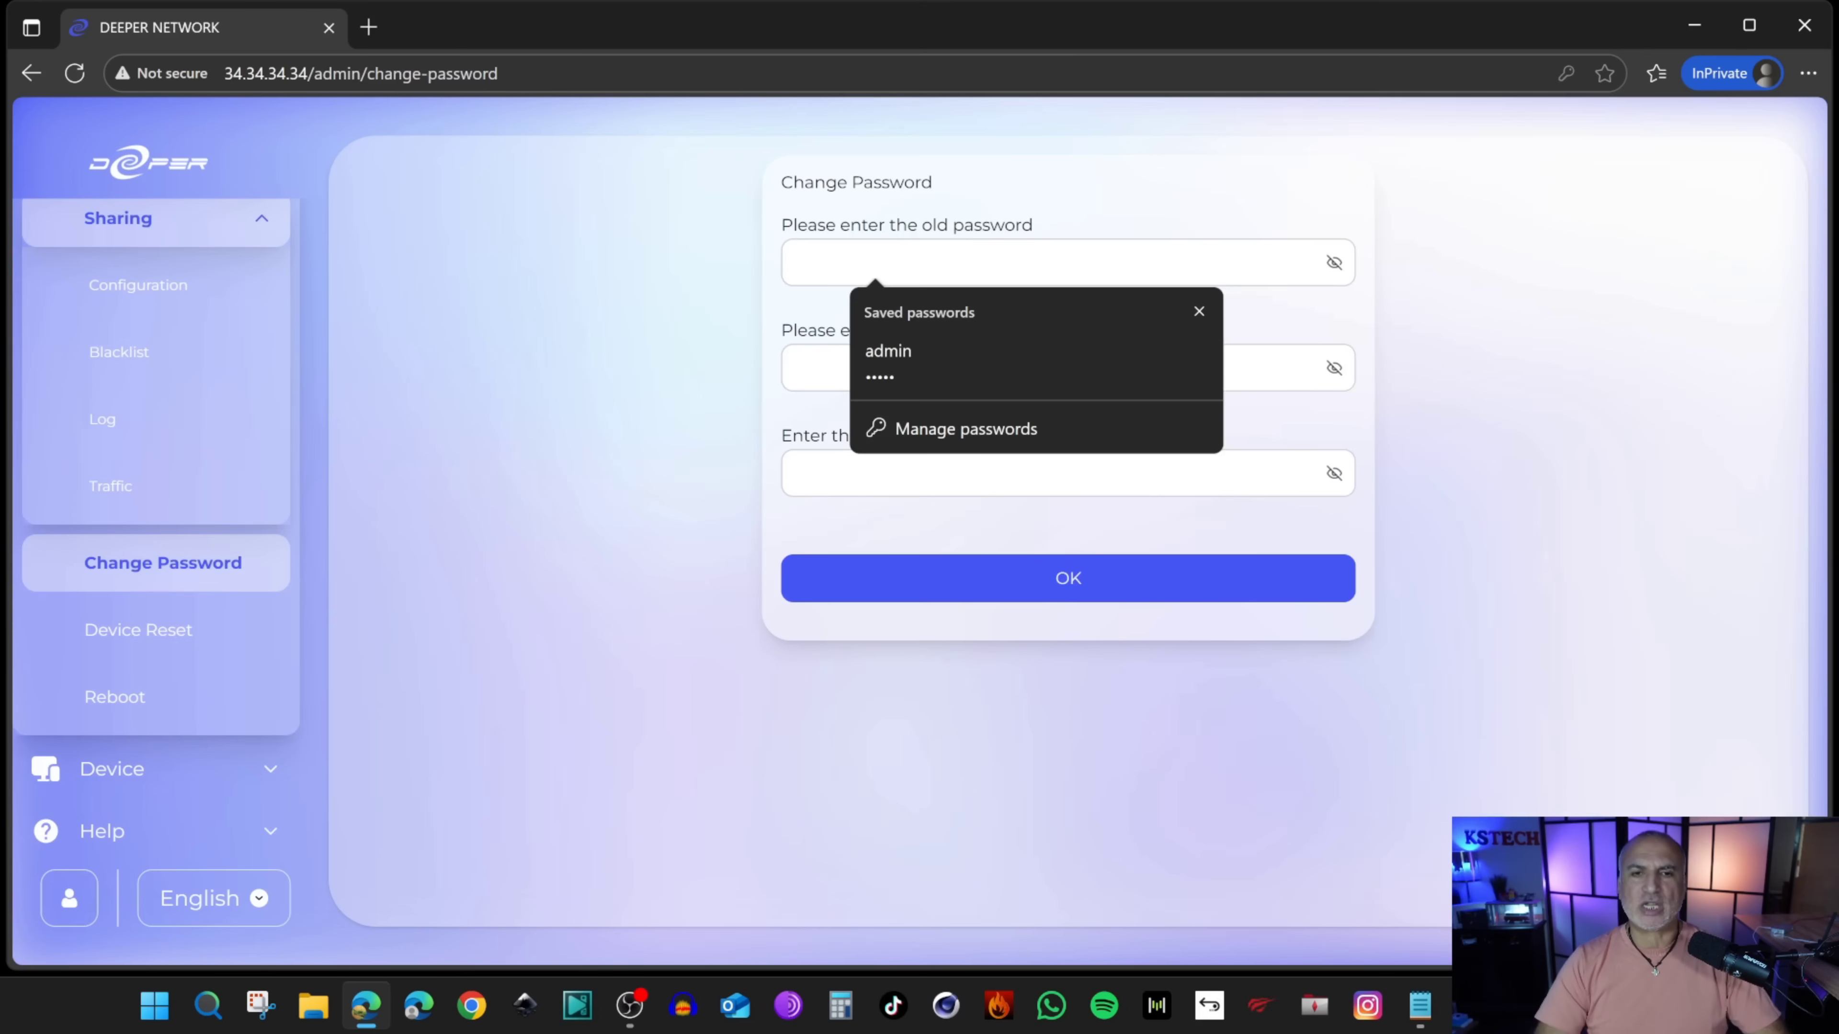
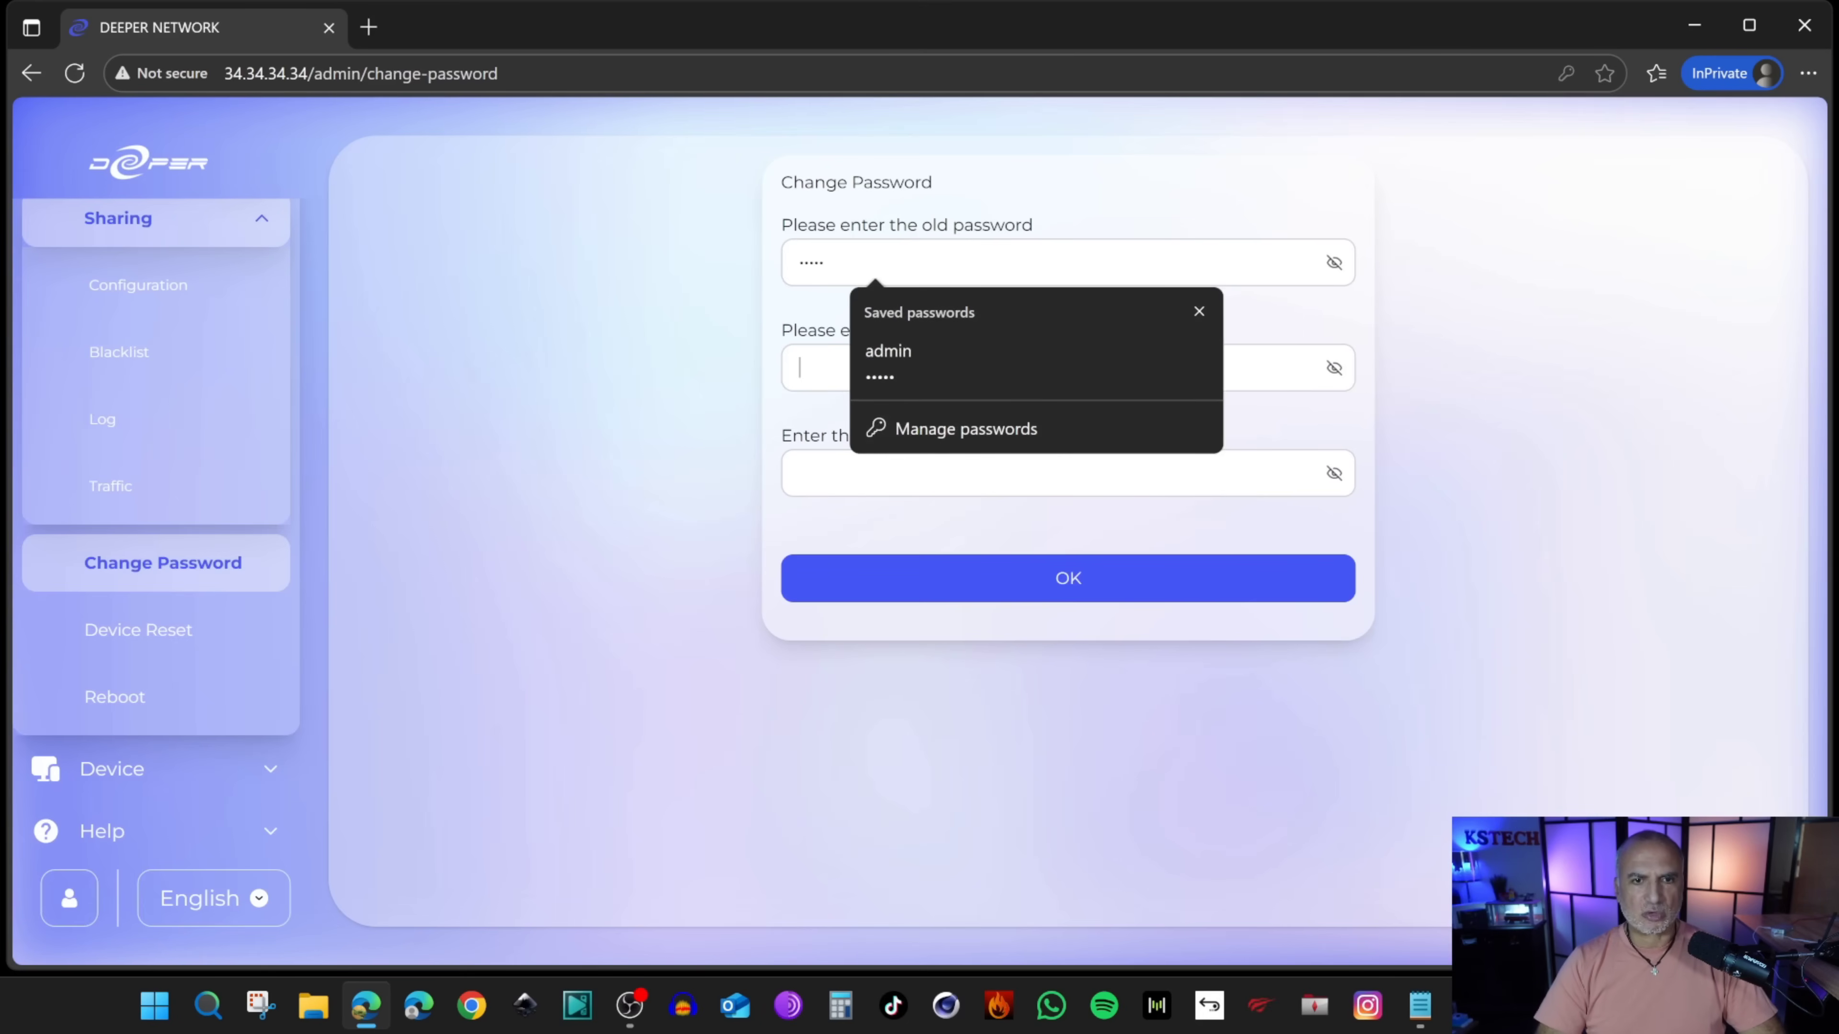
key(Tab)
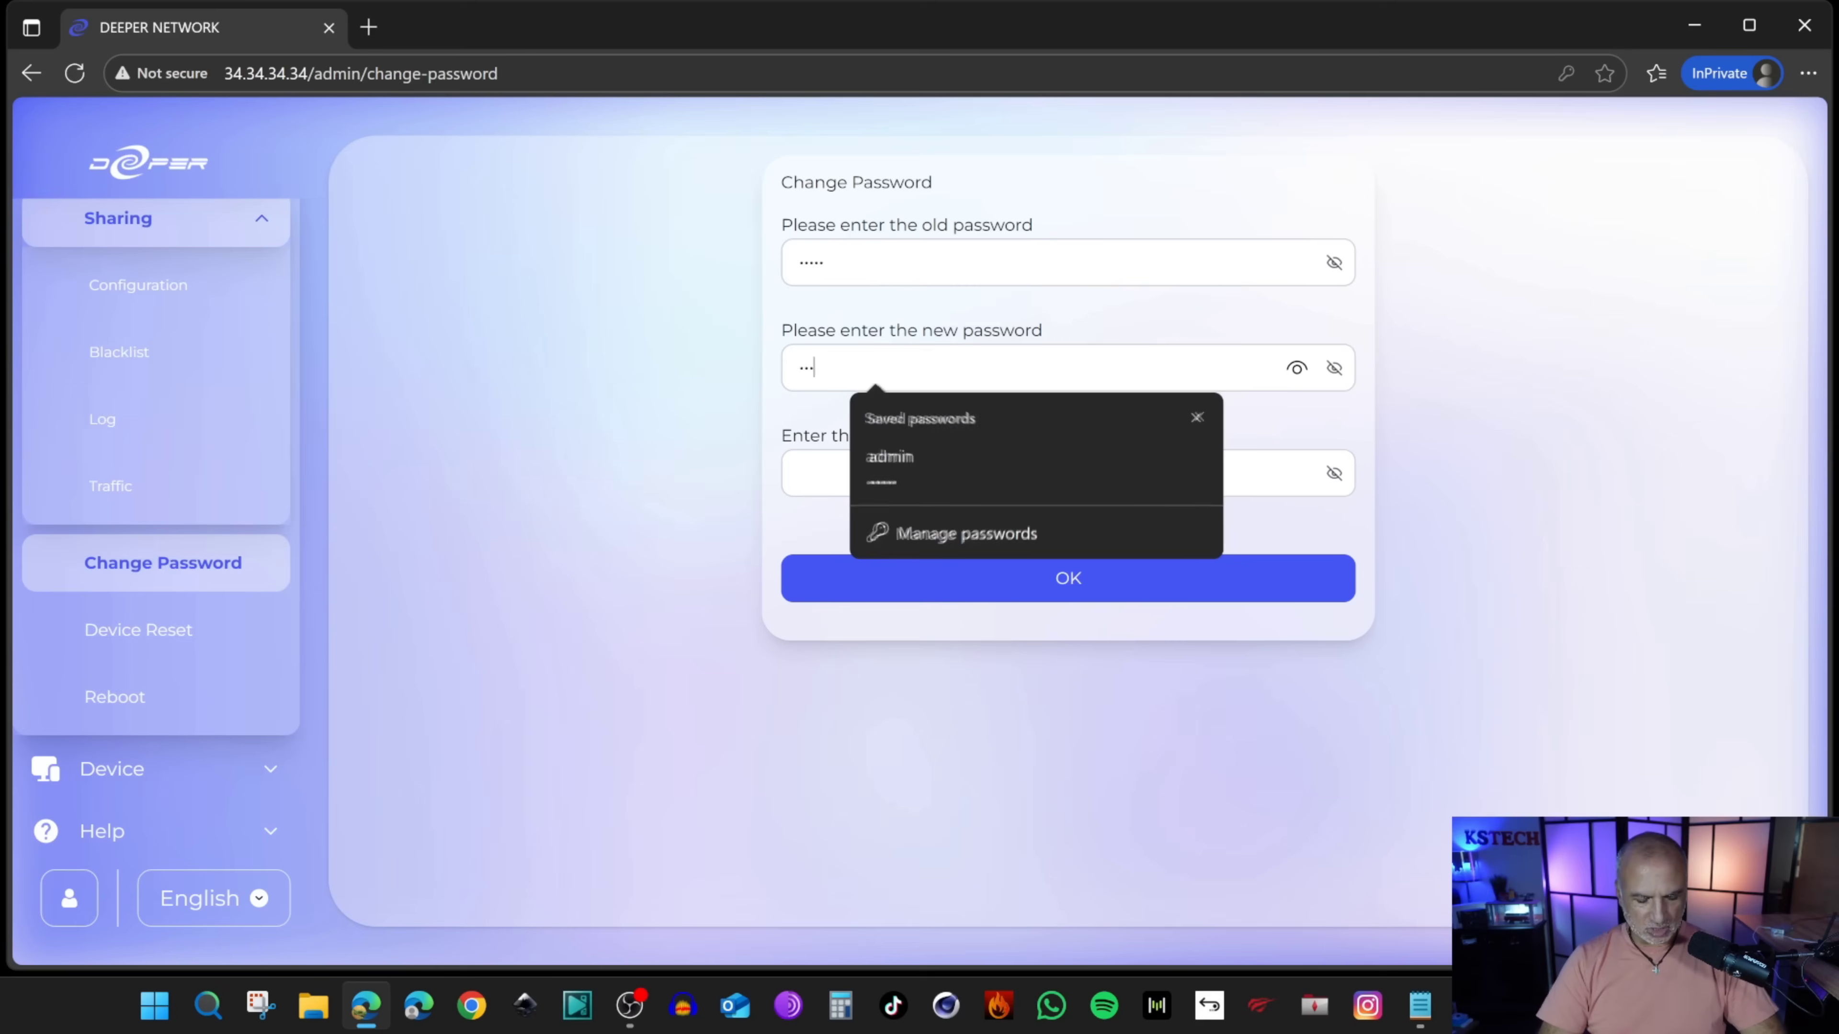
key(Tab)
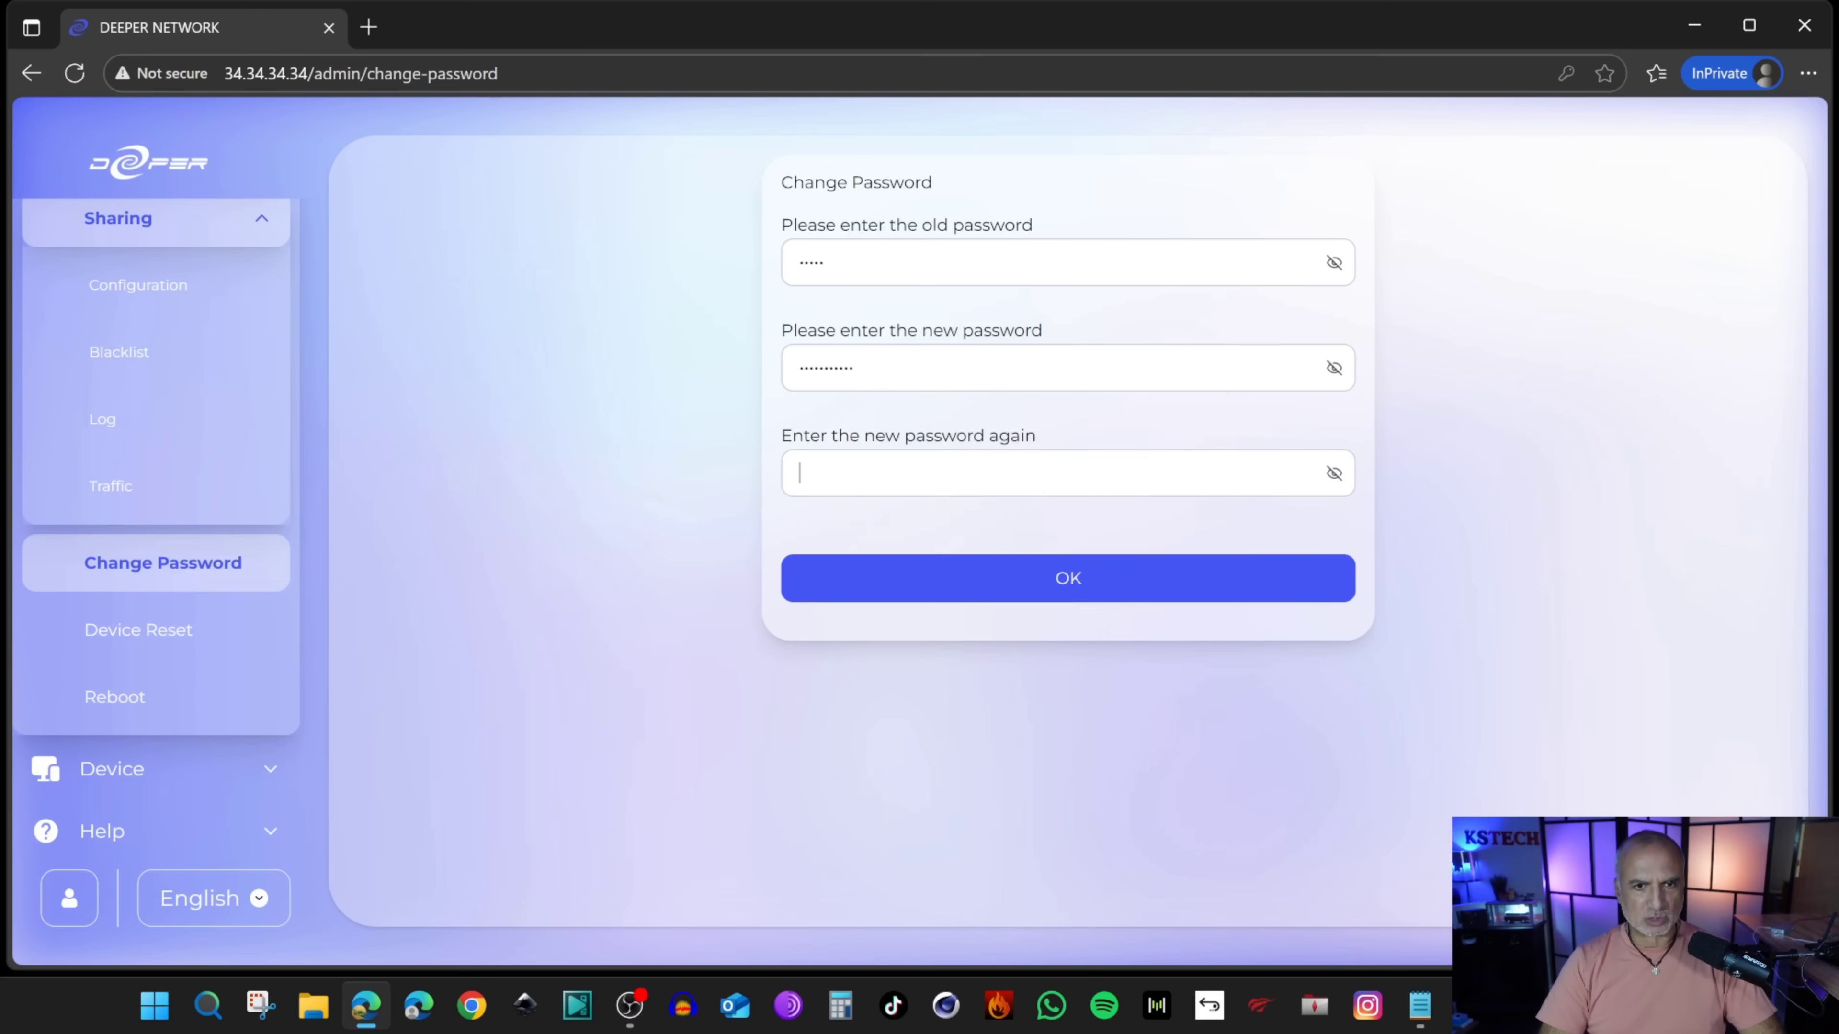
click(1243, 602)
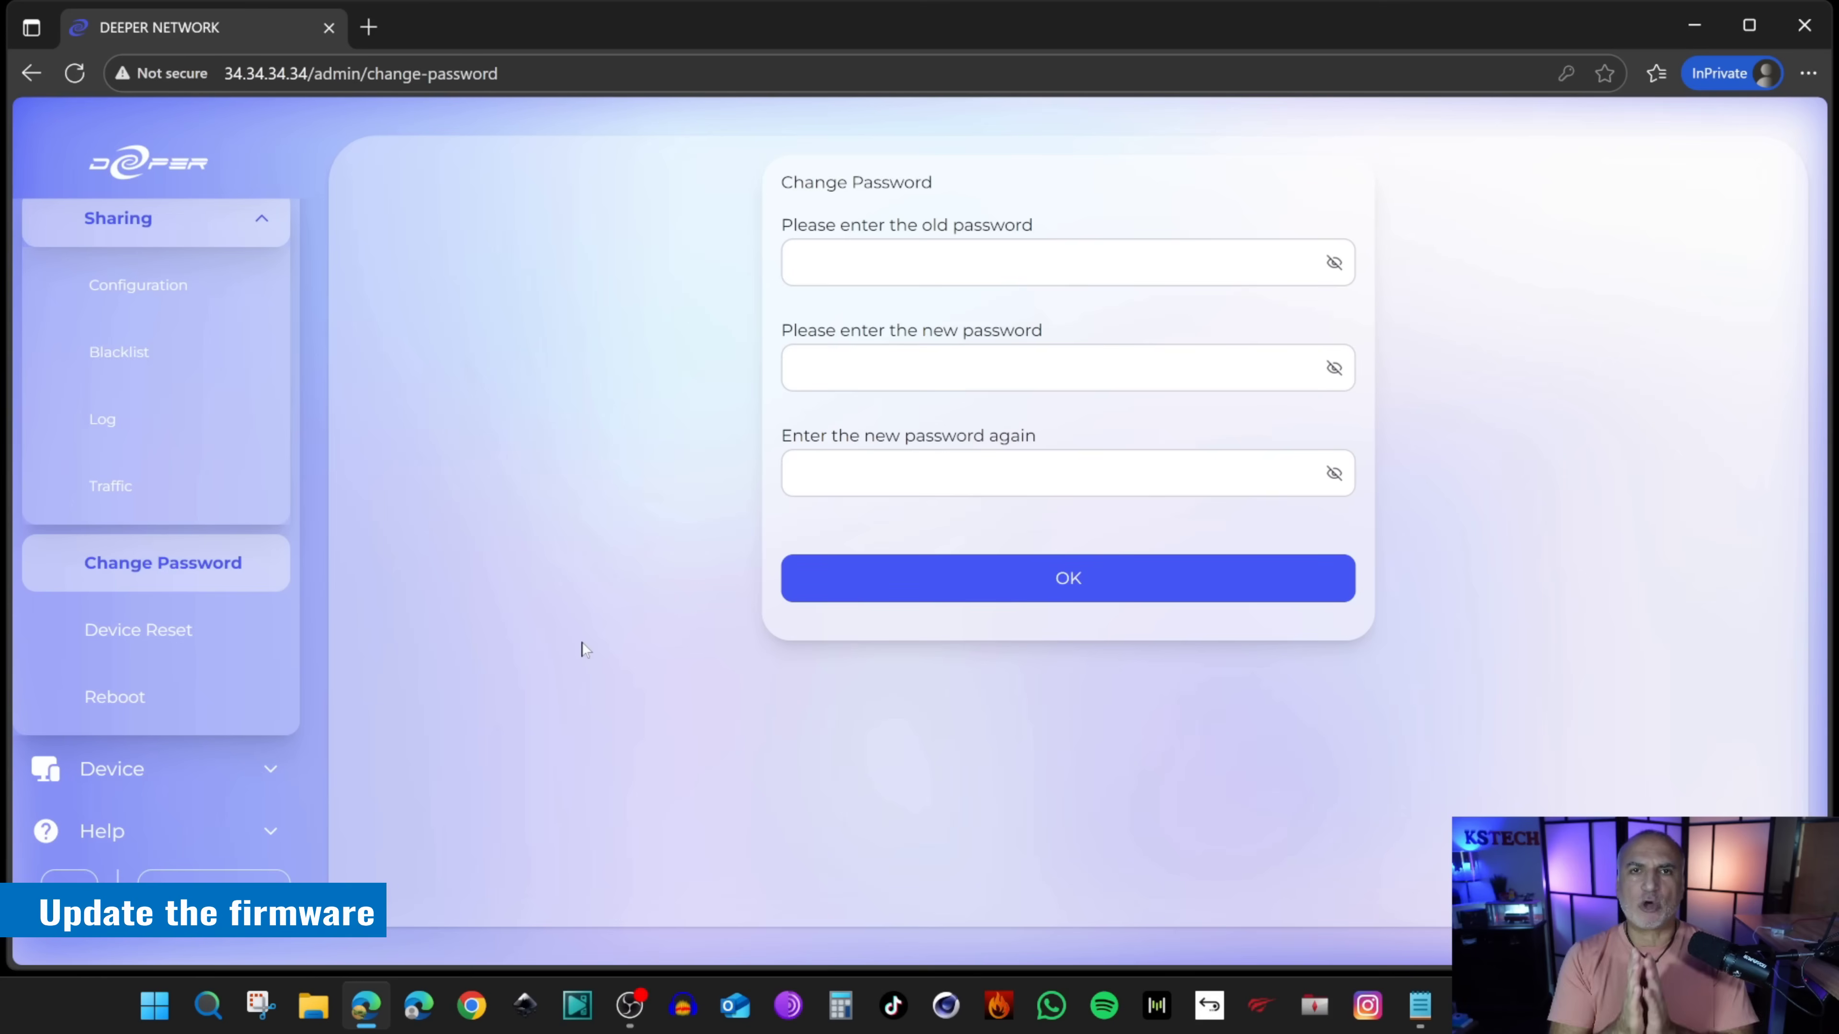
click(134, 768)
Step: Check the System Information page, showing software version 2.0.2.rel
scroll(179, 656, down, 3)
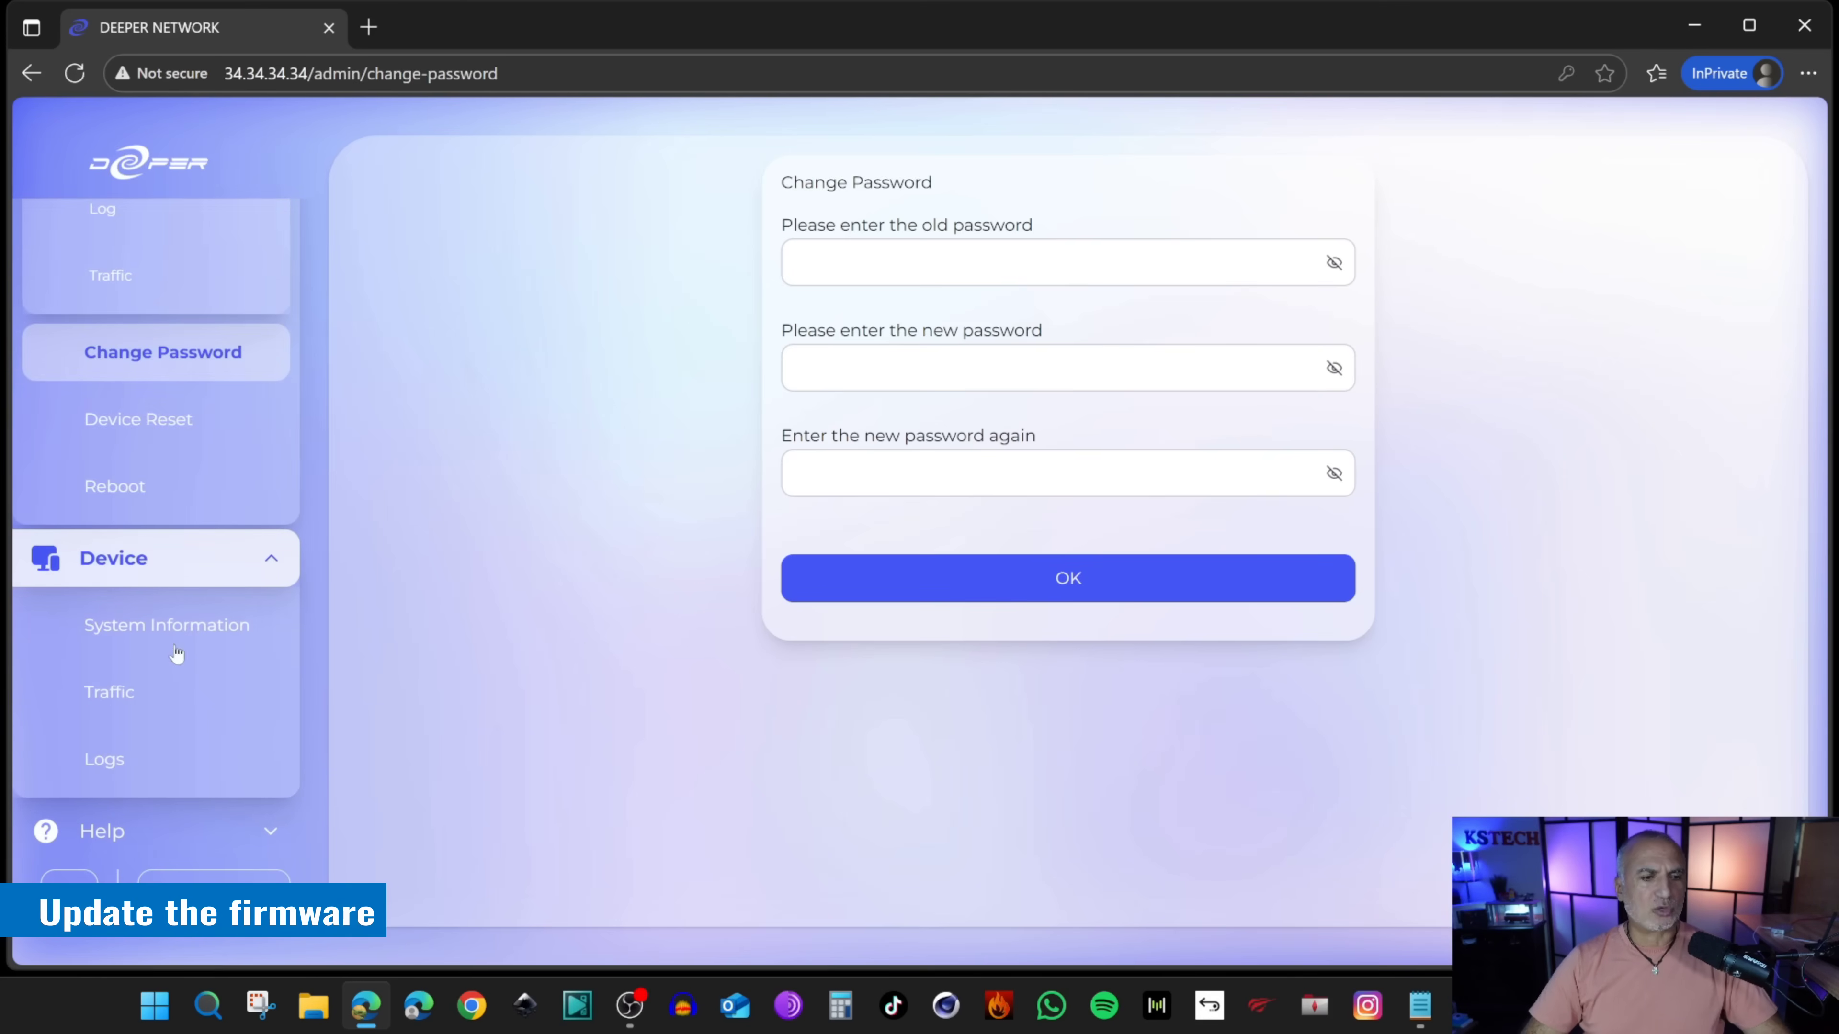
click(174, 625)
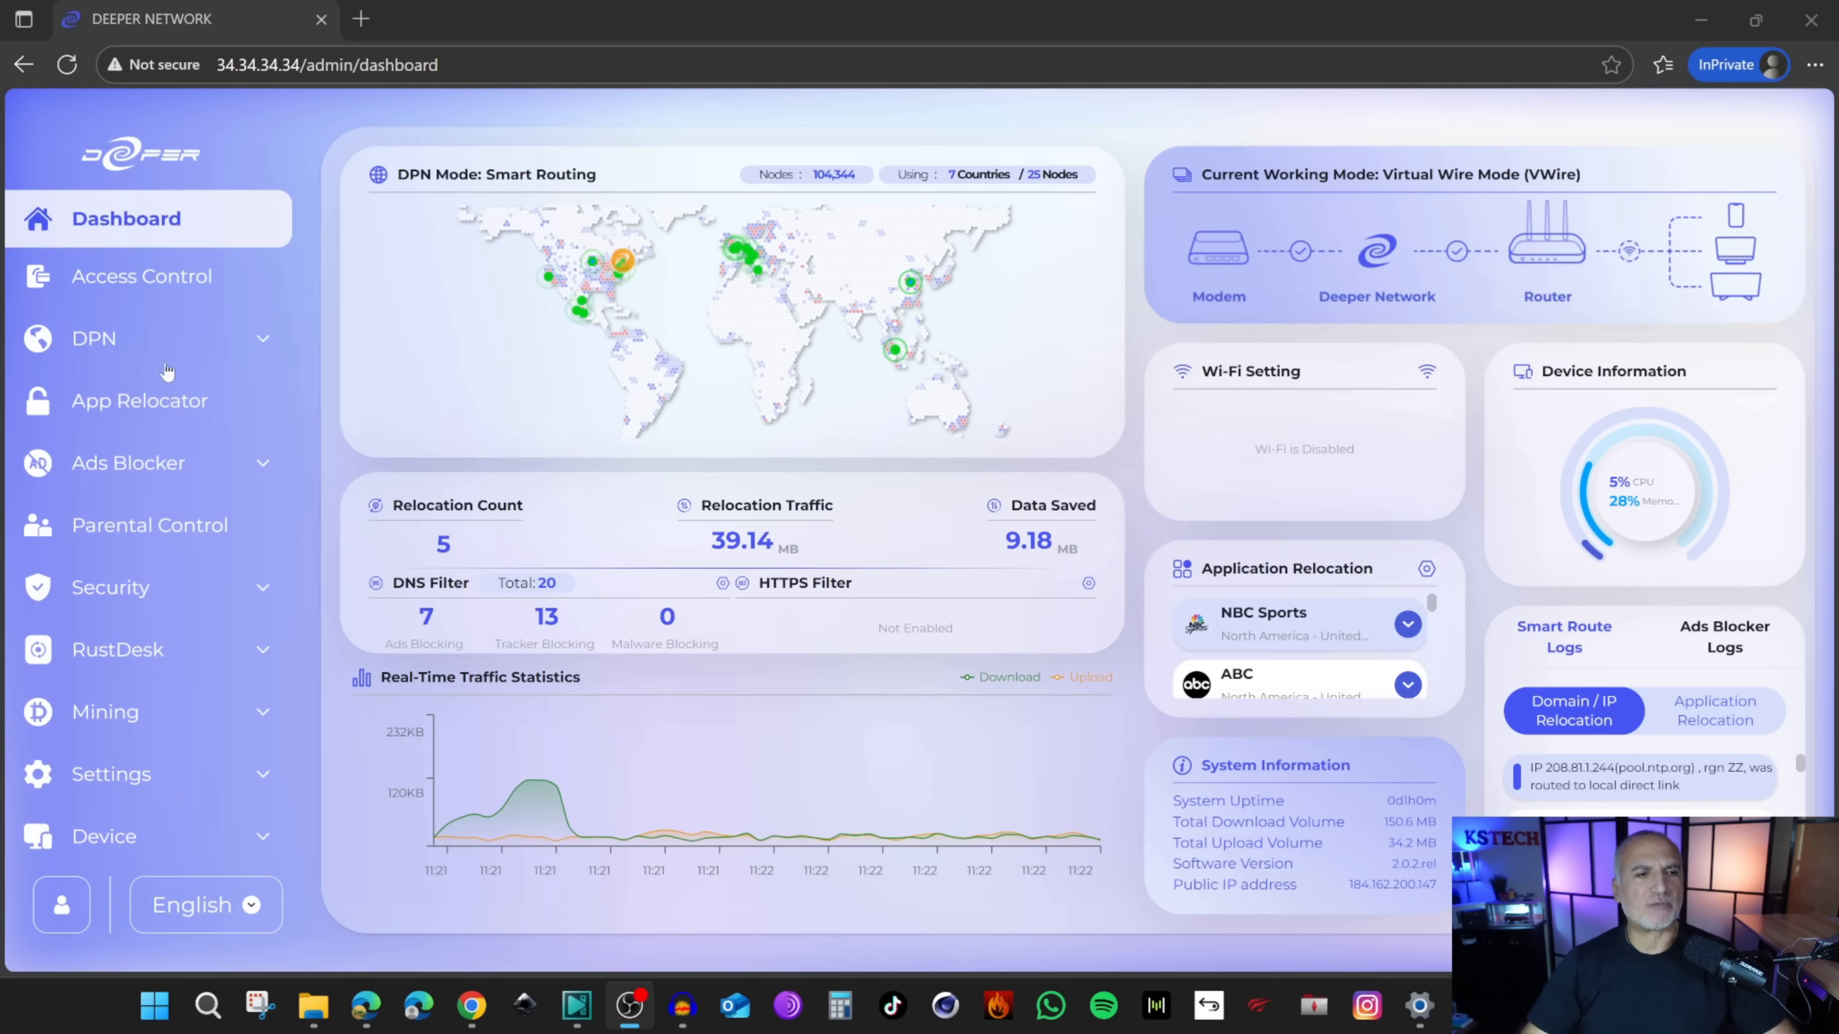
click(264, 346)
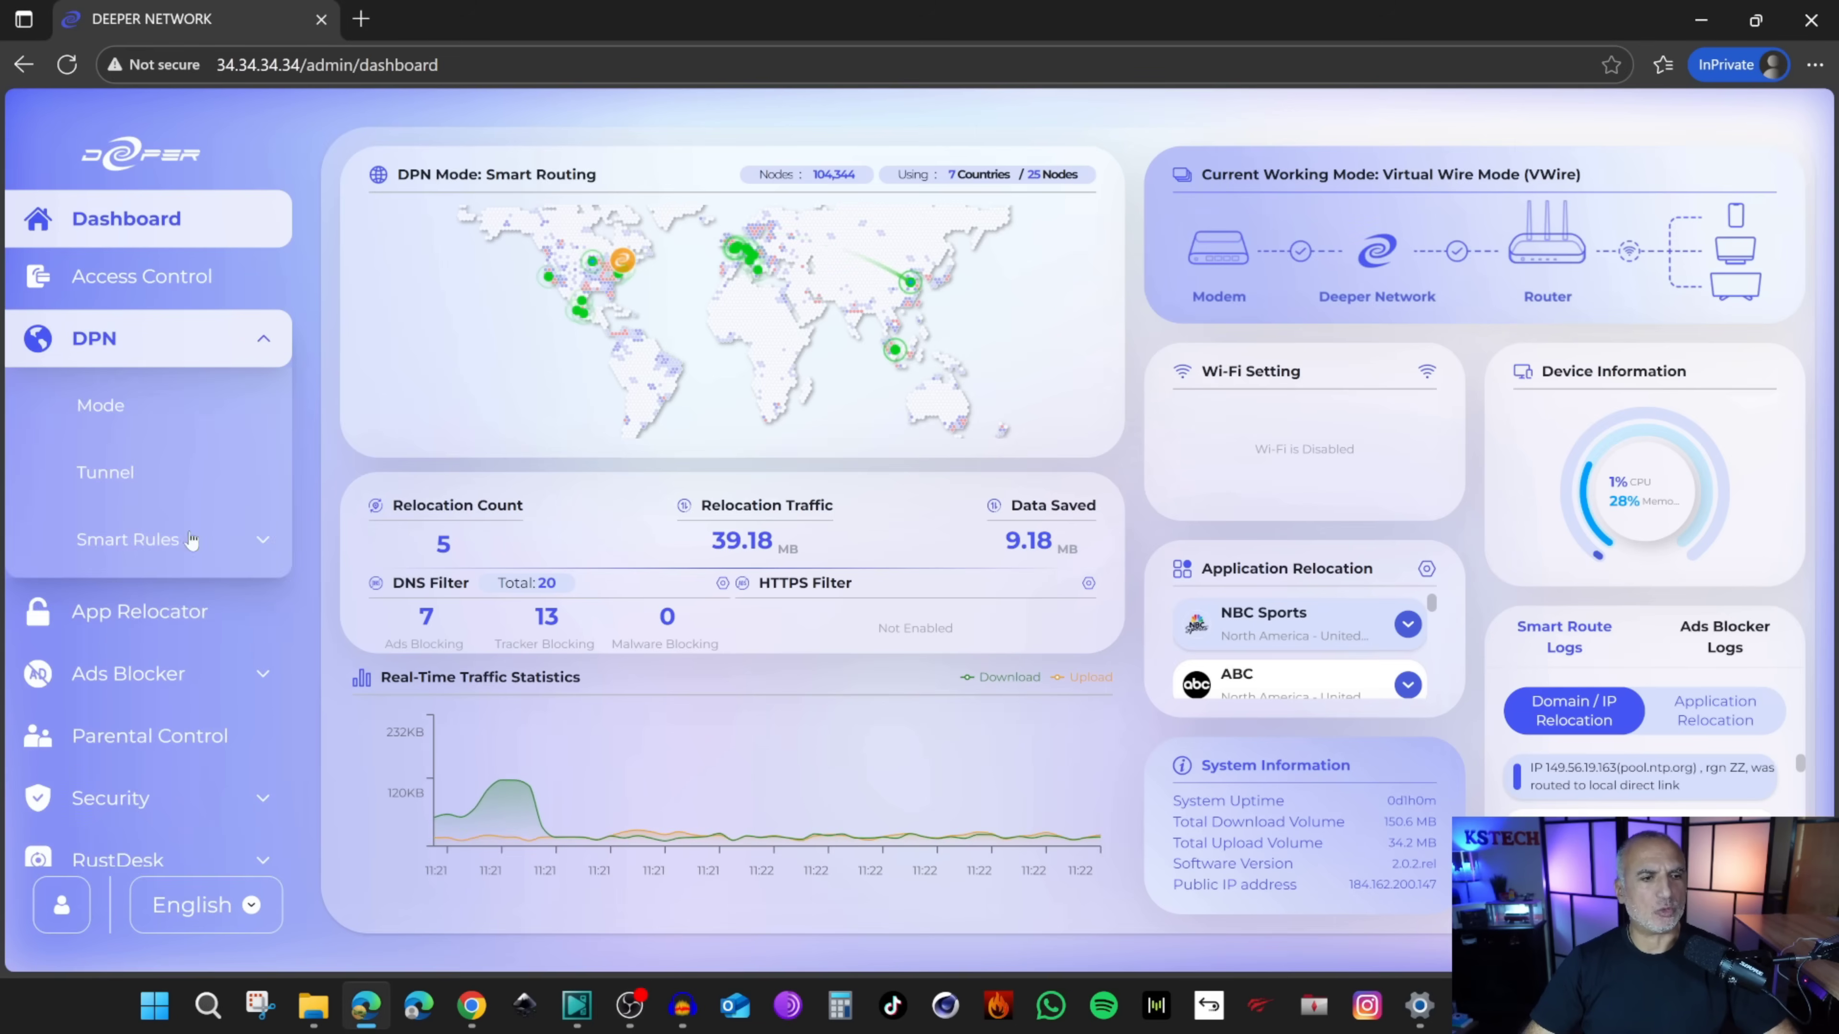
Step: Open DPN > Mode to view the current Smart Routing setup and backup tunnel
click(104, 408)
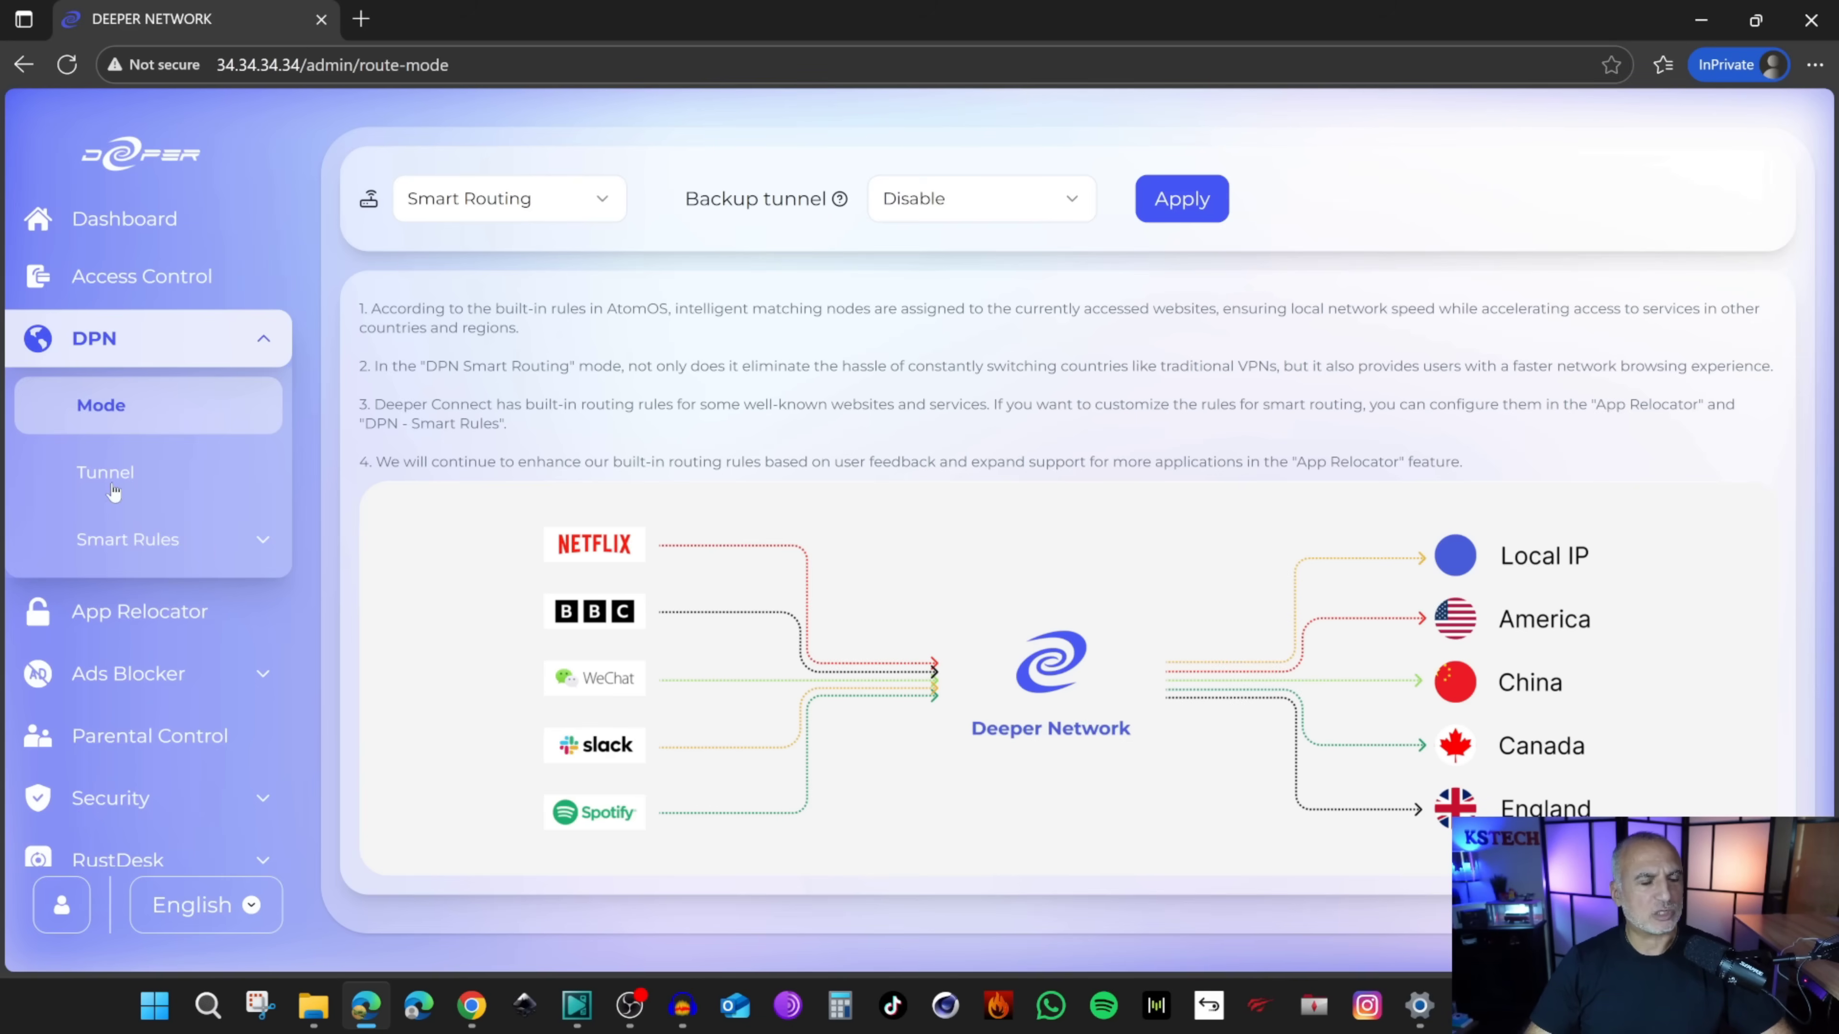
Step: Open DPN > Tunnel and look over the existing tunnel list
click(102, 474)
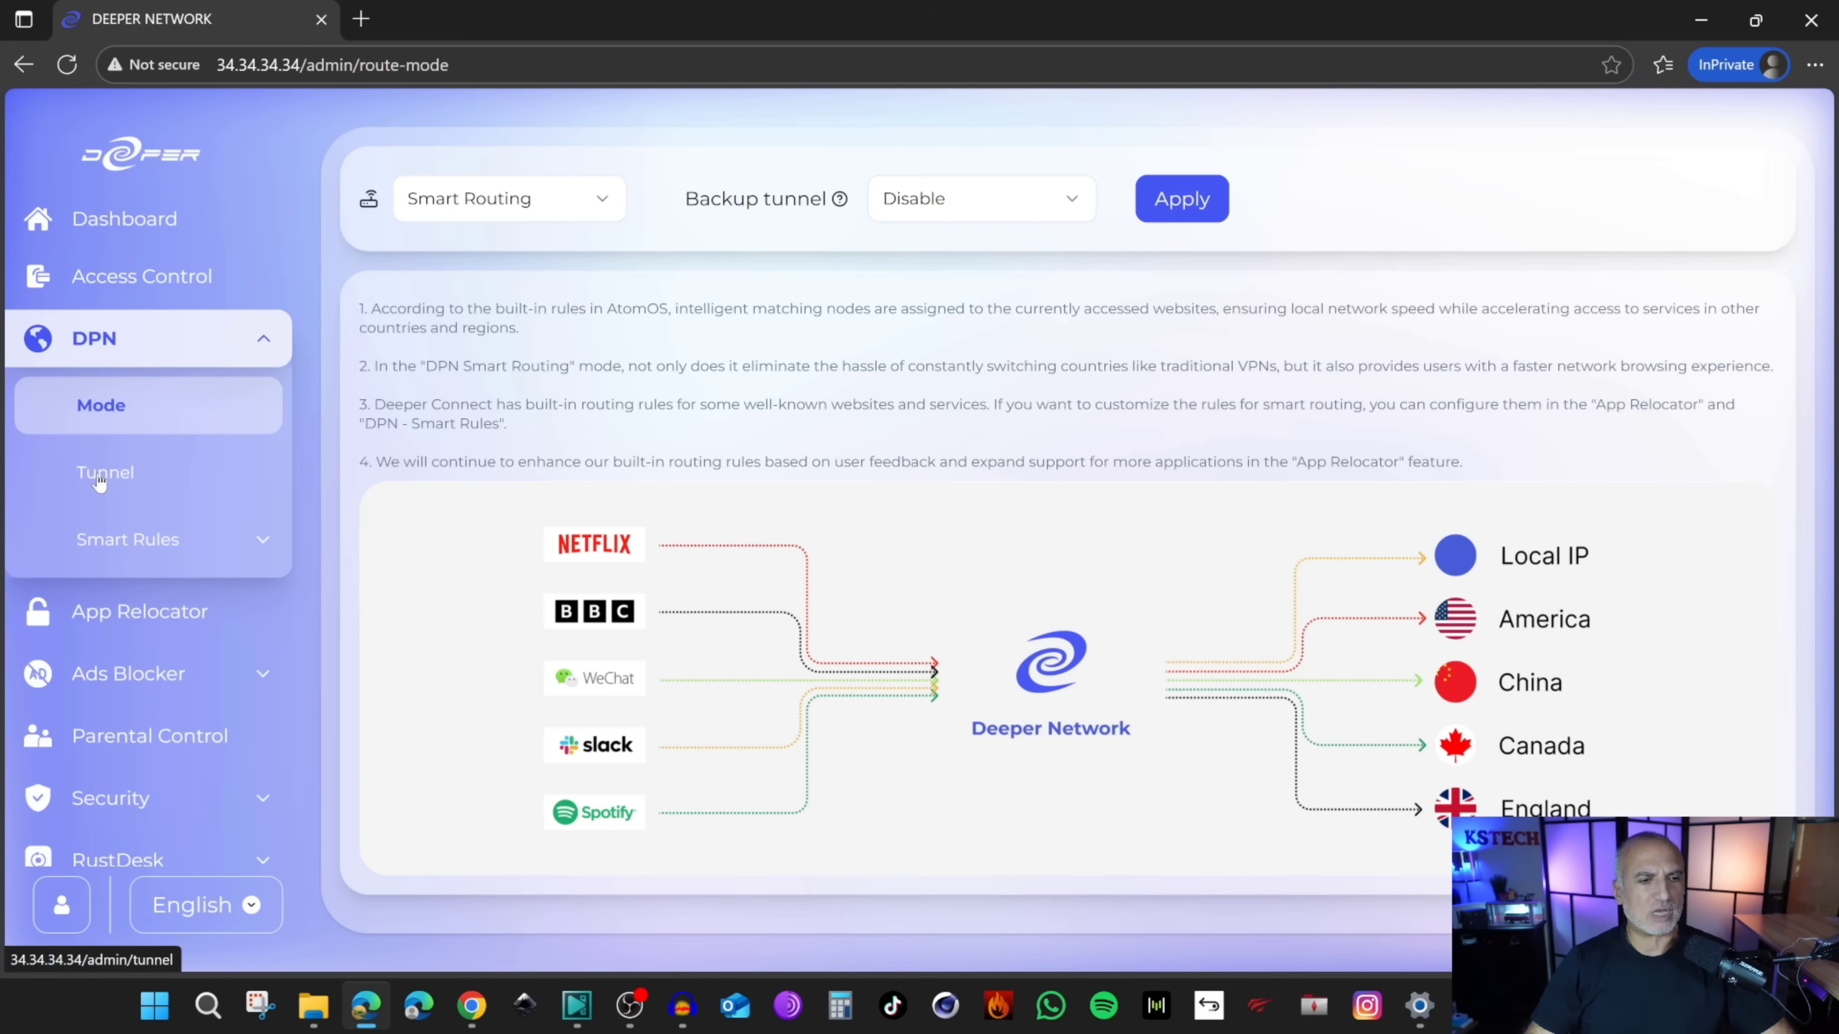
scroll(996, 610, down, 3)
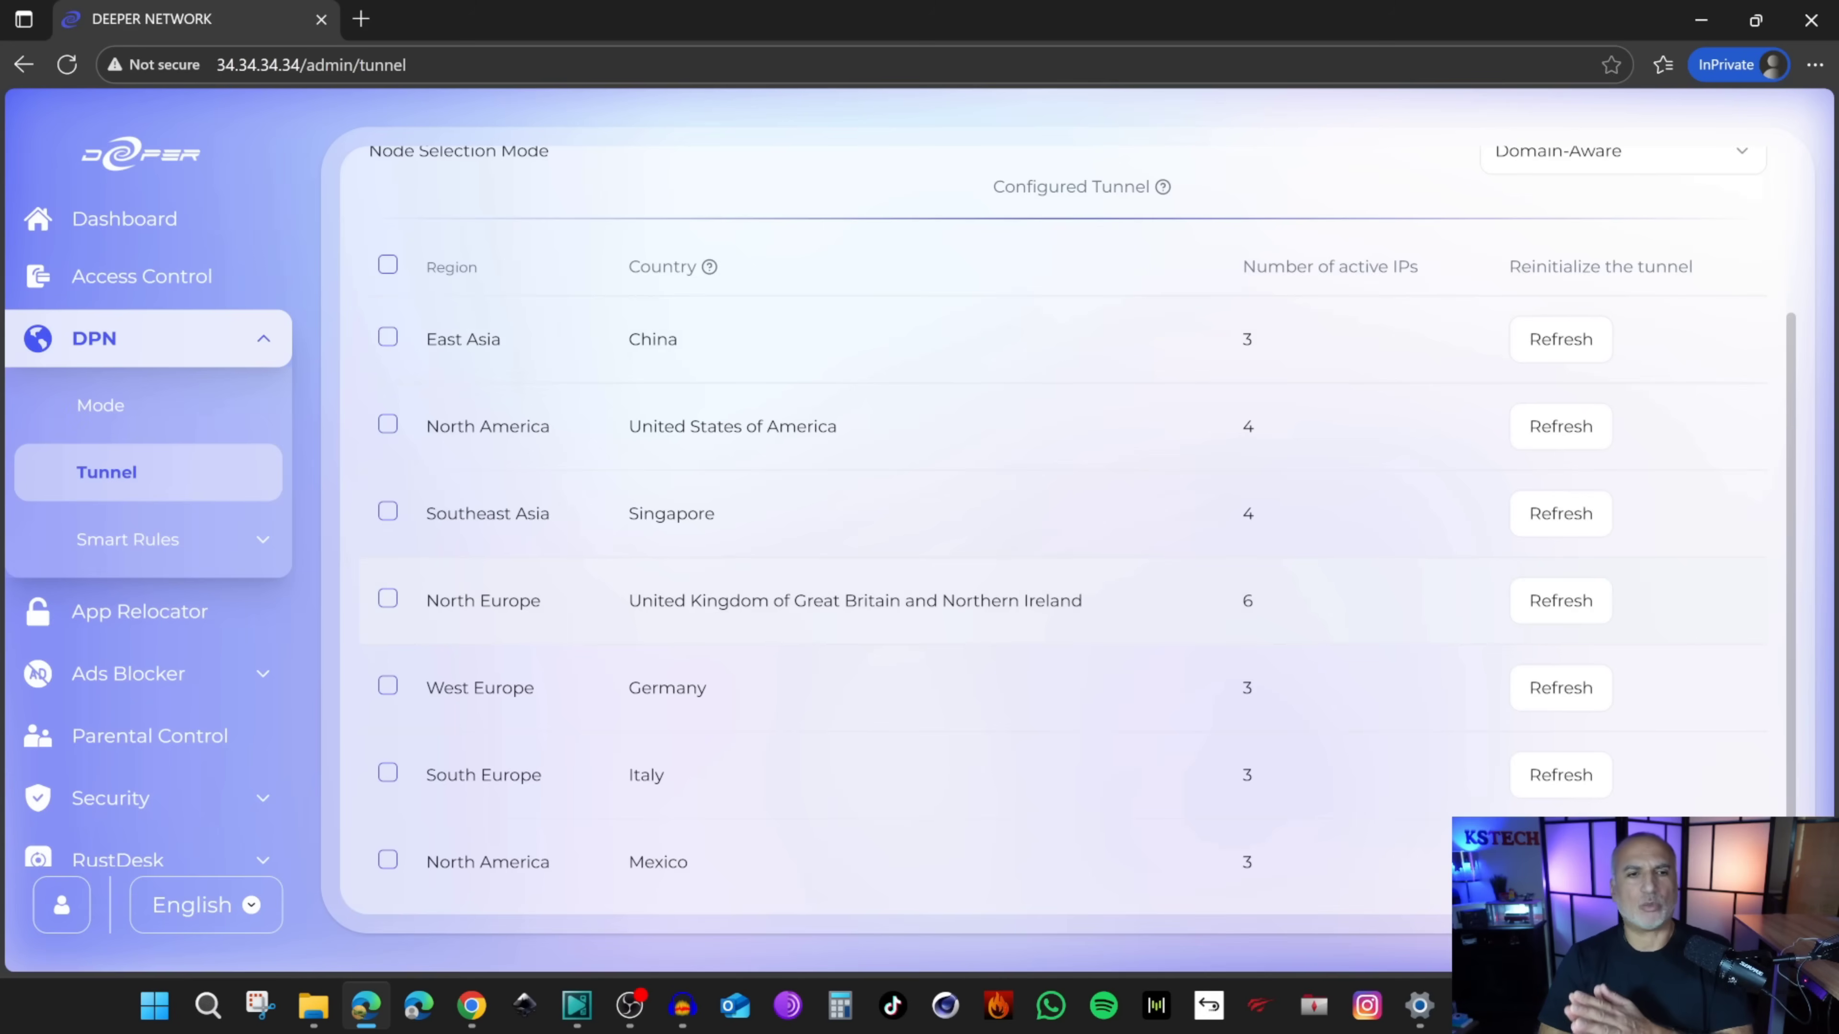
scroll(878, 640, down, 1)
scroll(878, 640, up, 5)
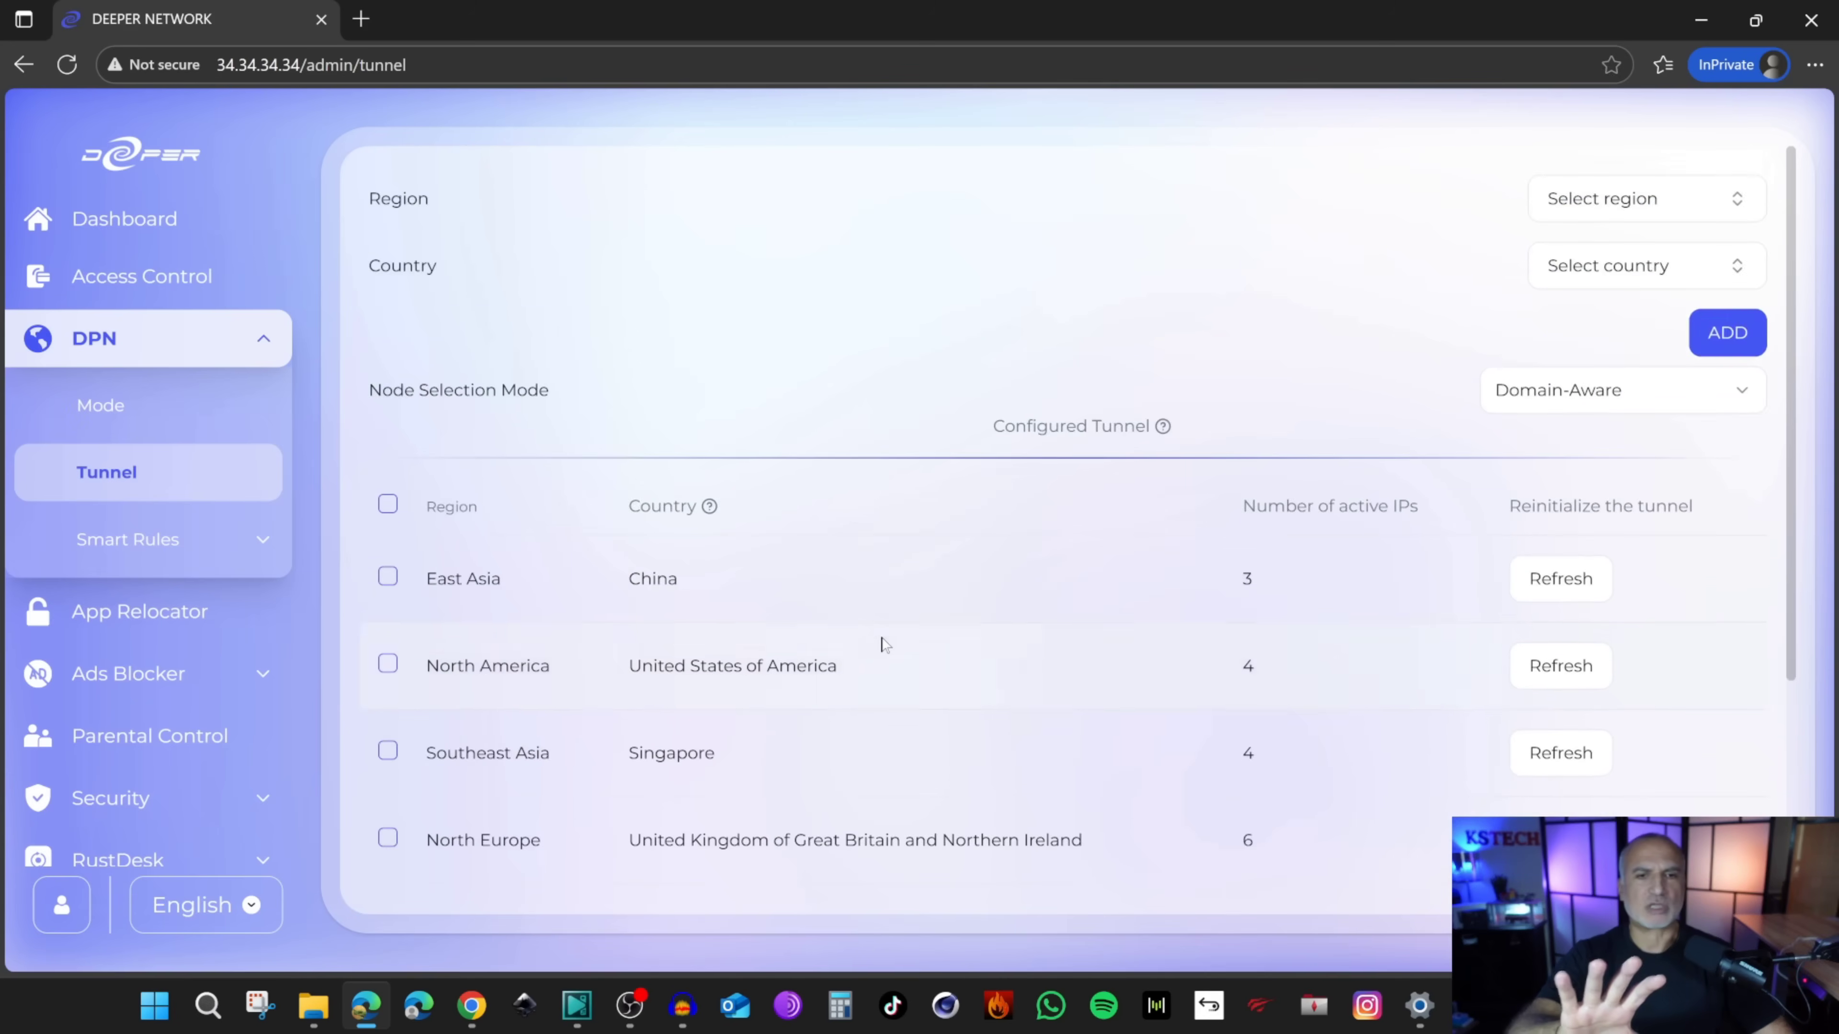
scroll(881, 645, down, 2)
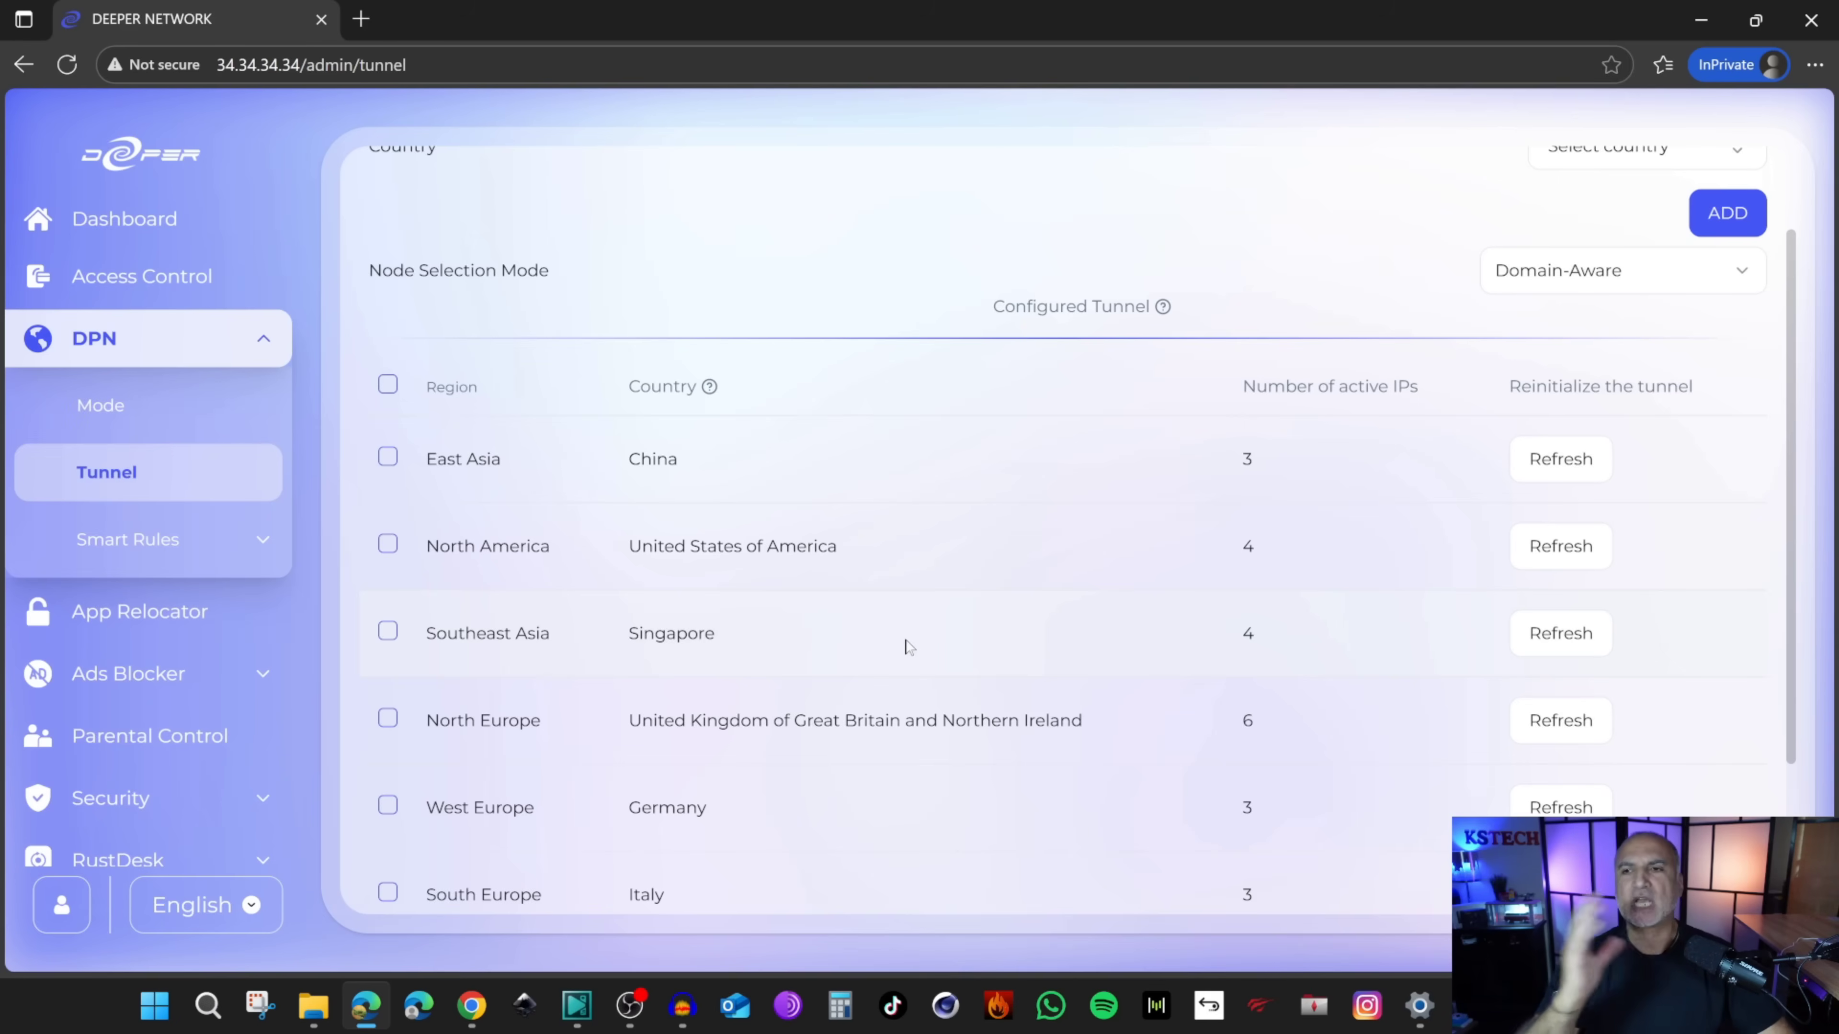
scroll(914, 637, up, 2)
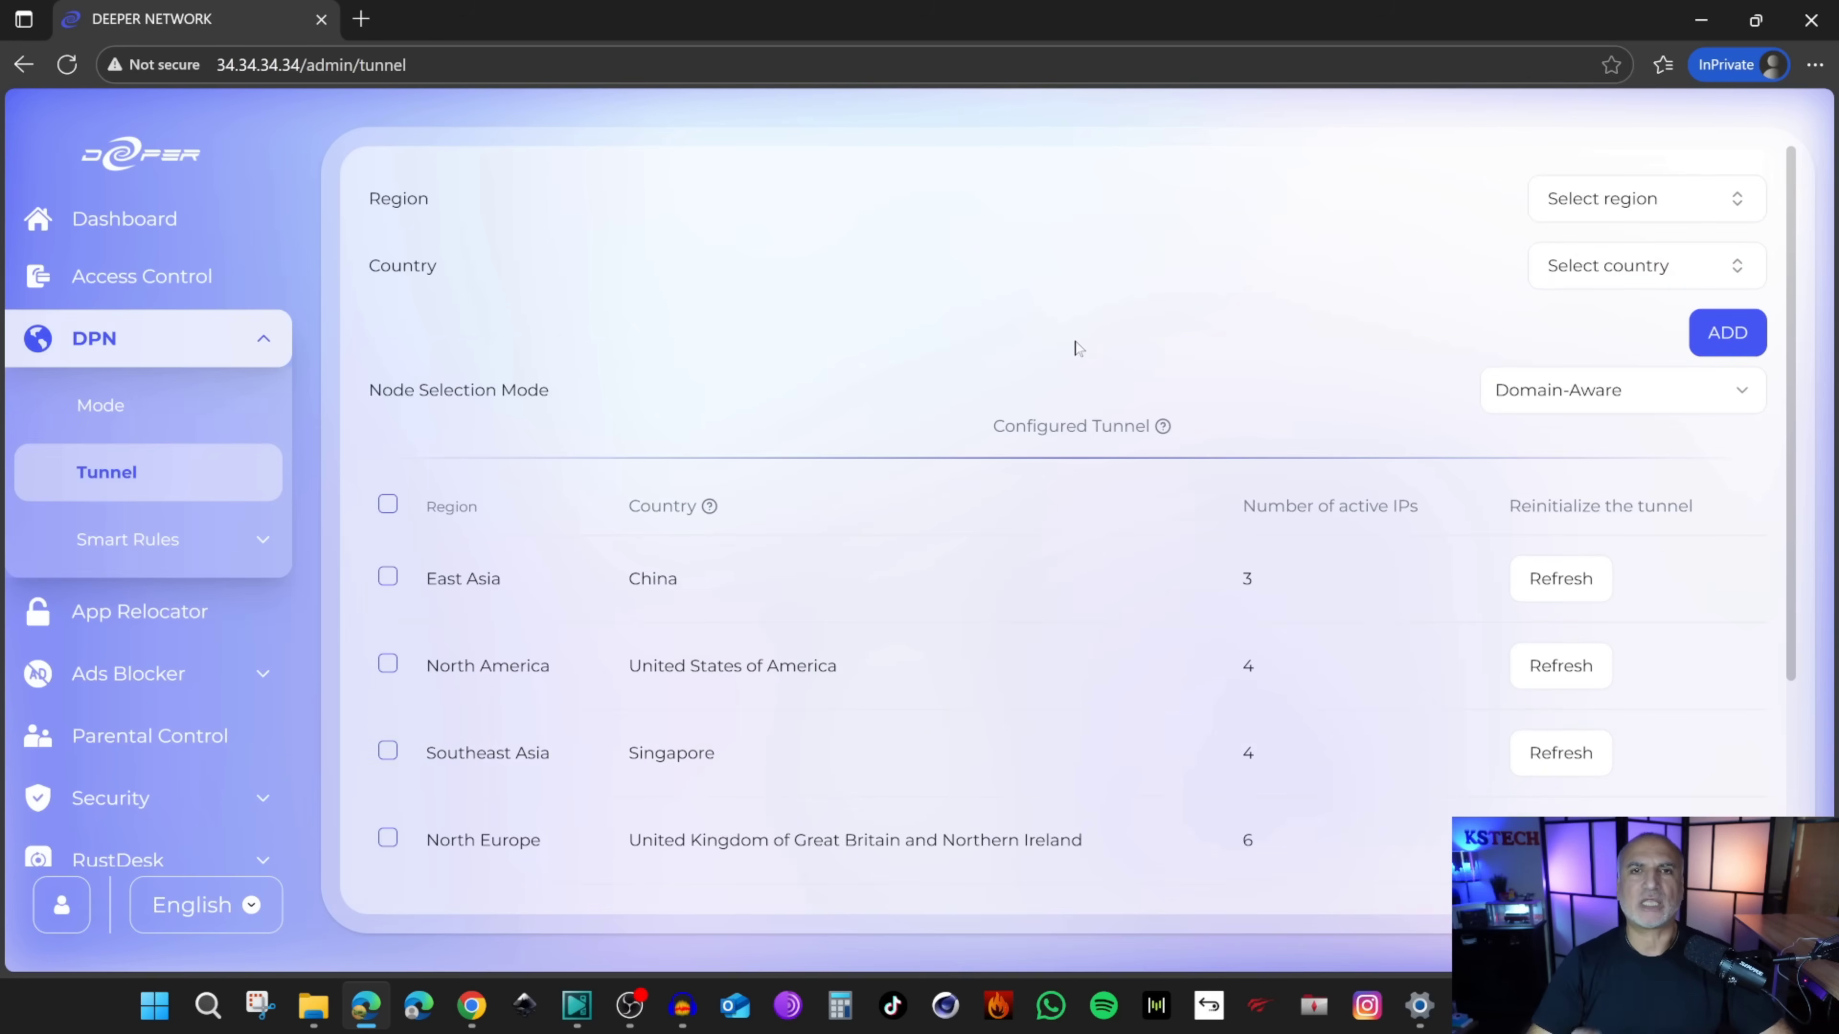
Step: Add a North America – Canada tunnel and check its new row with 4 IPs
click(1629, 210)
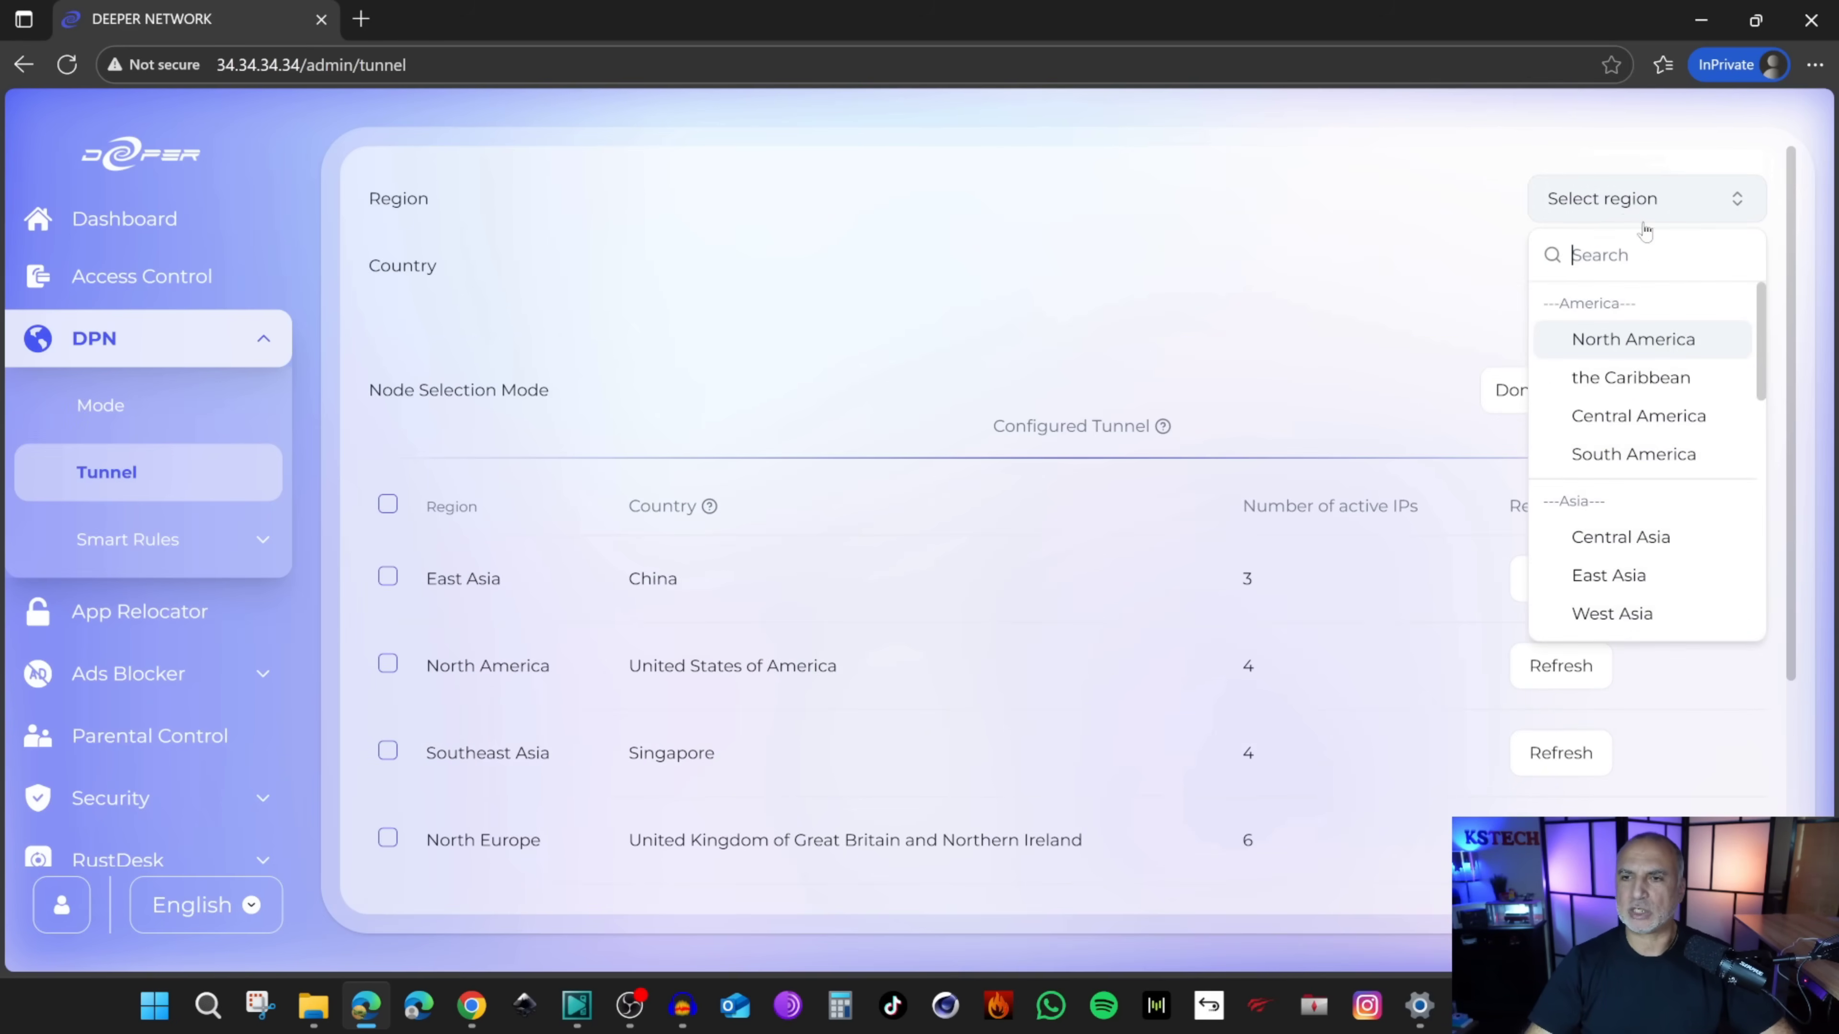
click(1654, 340)
click(1645, 281)
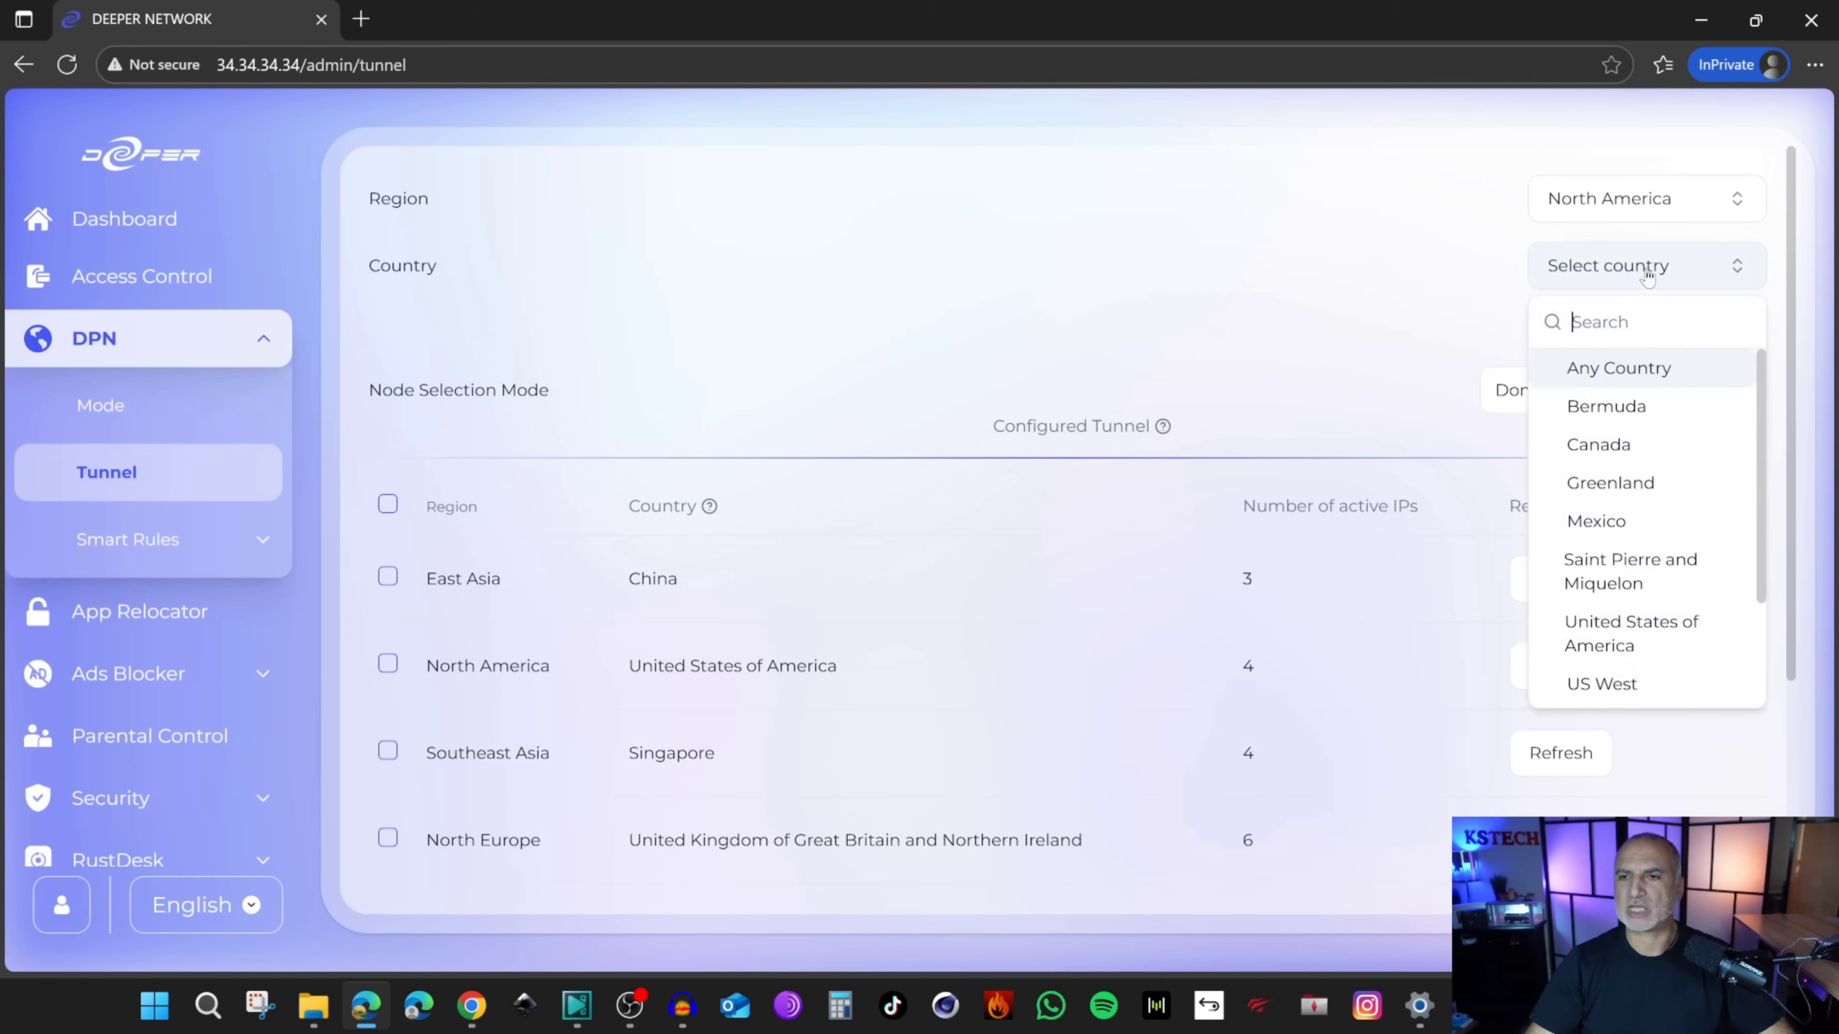
click(1672, 440)
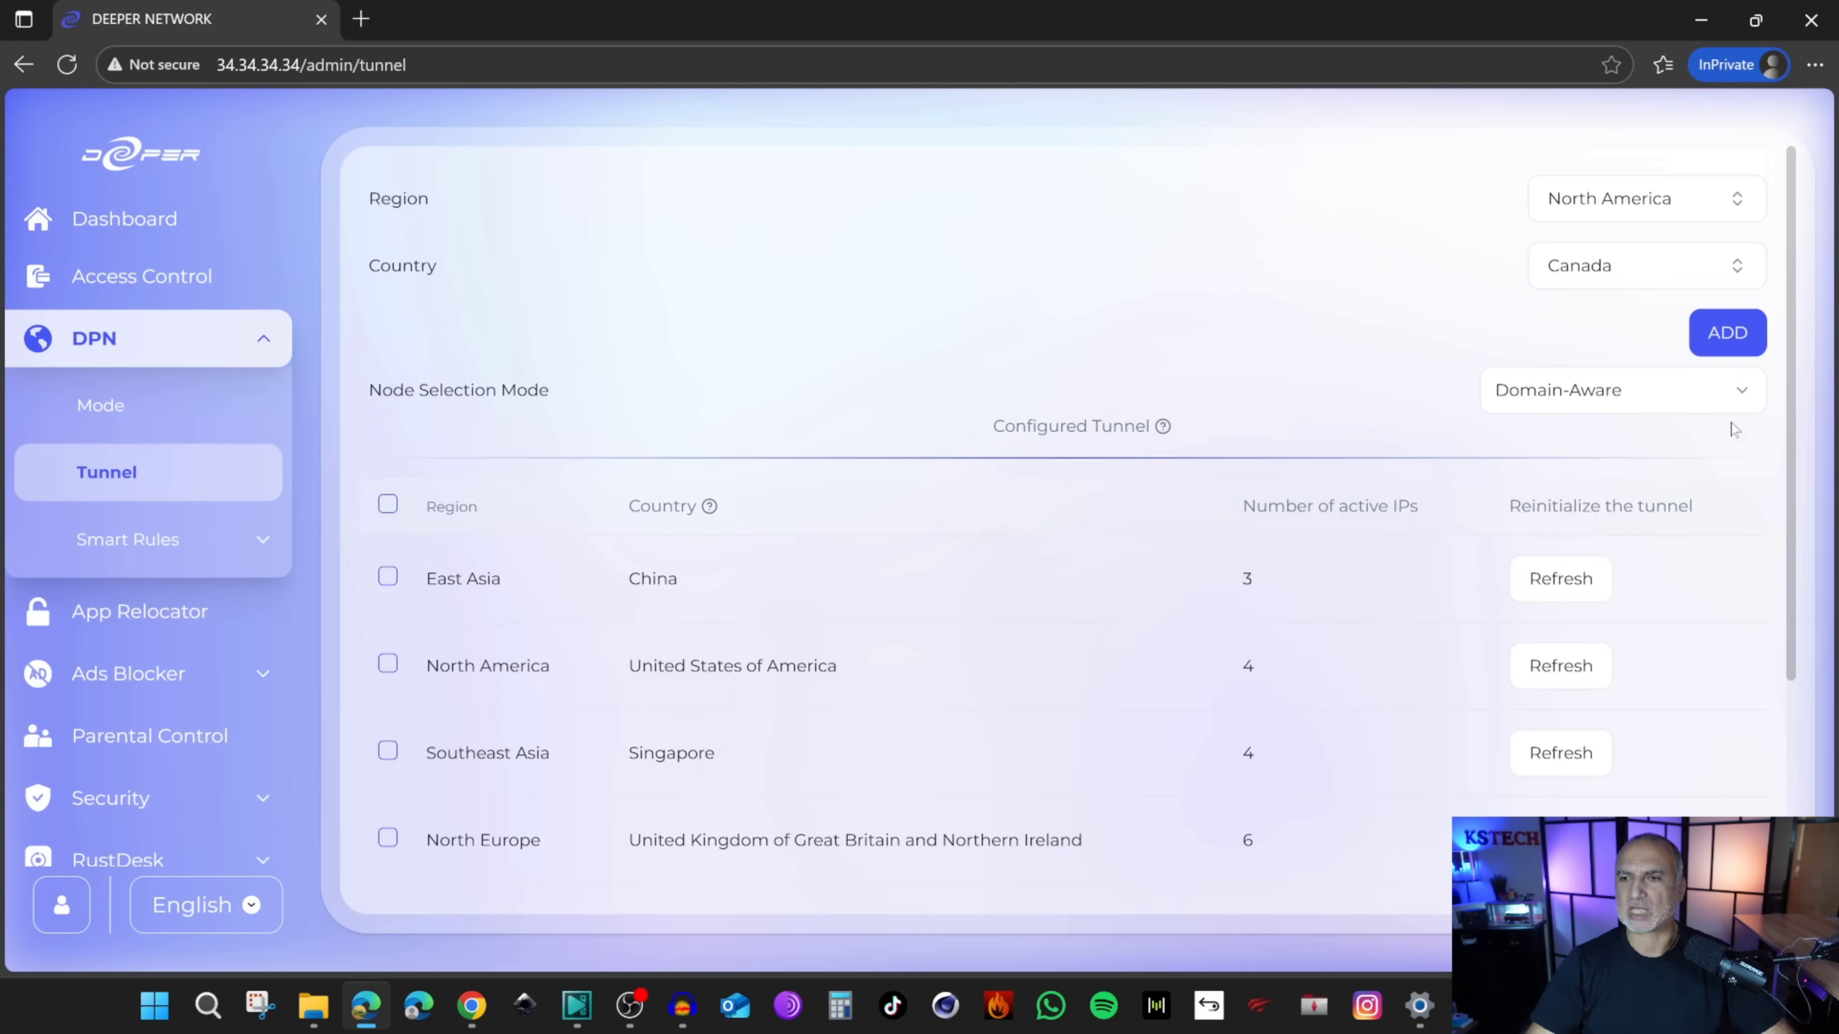
click(1727, 338)
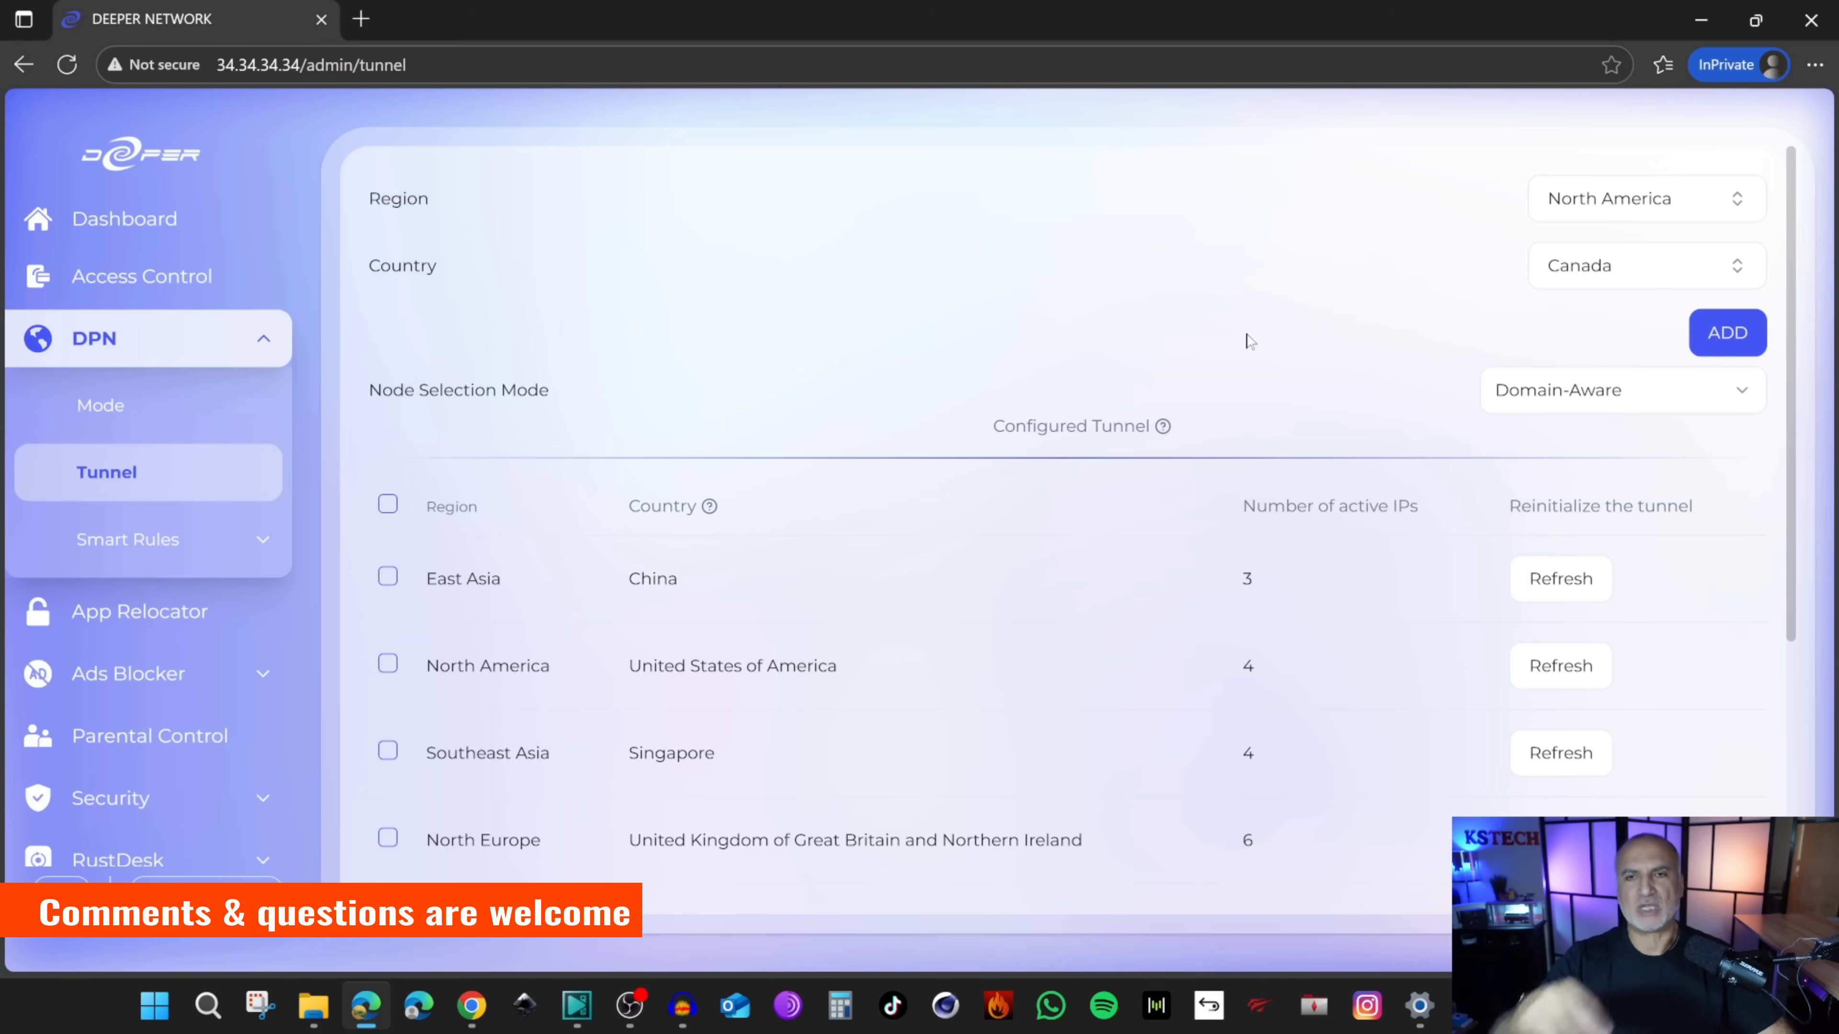
scroll(1246, 342, down, 5)
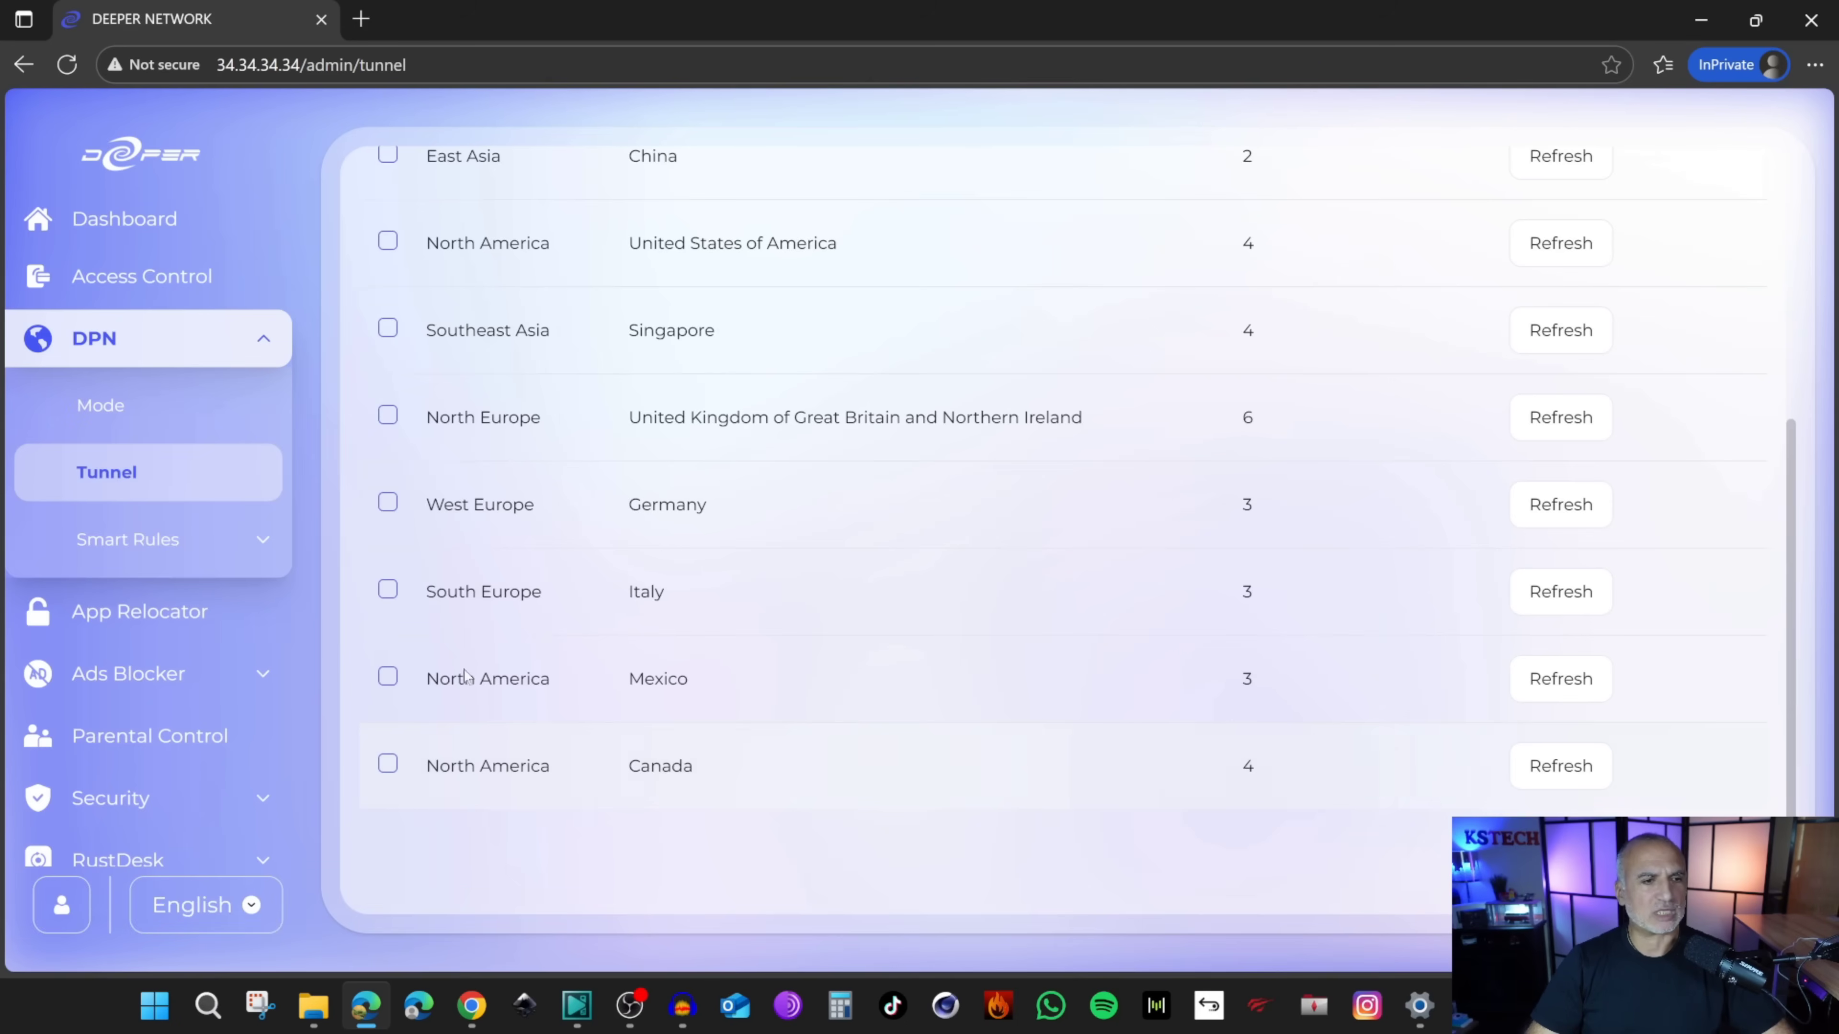
click(100, 406)
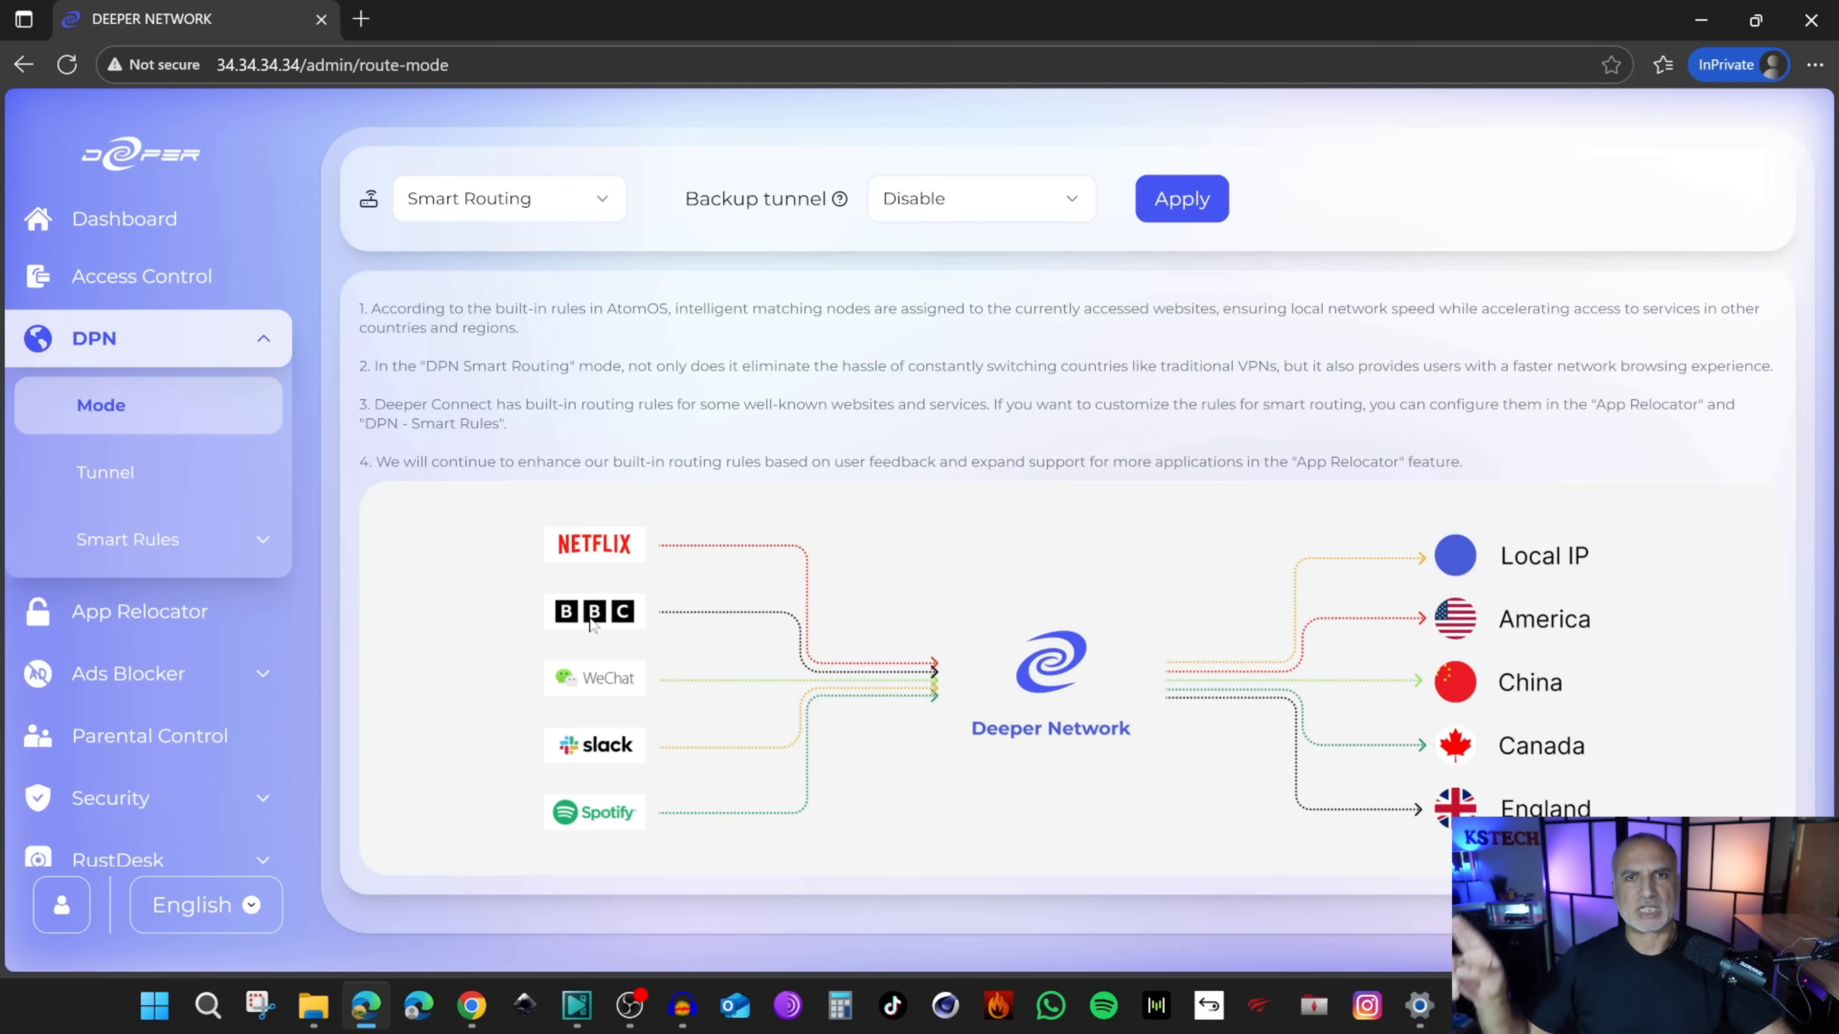
Step: Set North America - Canada - 4 as the backup tunnel and apply Smart Routing
click(1022, 216)
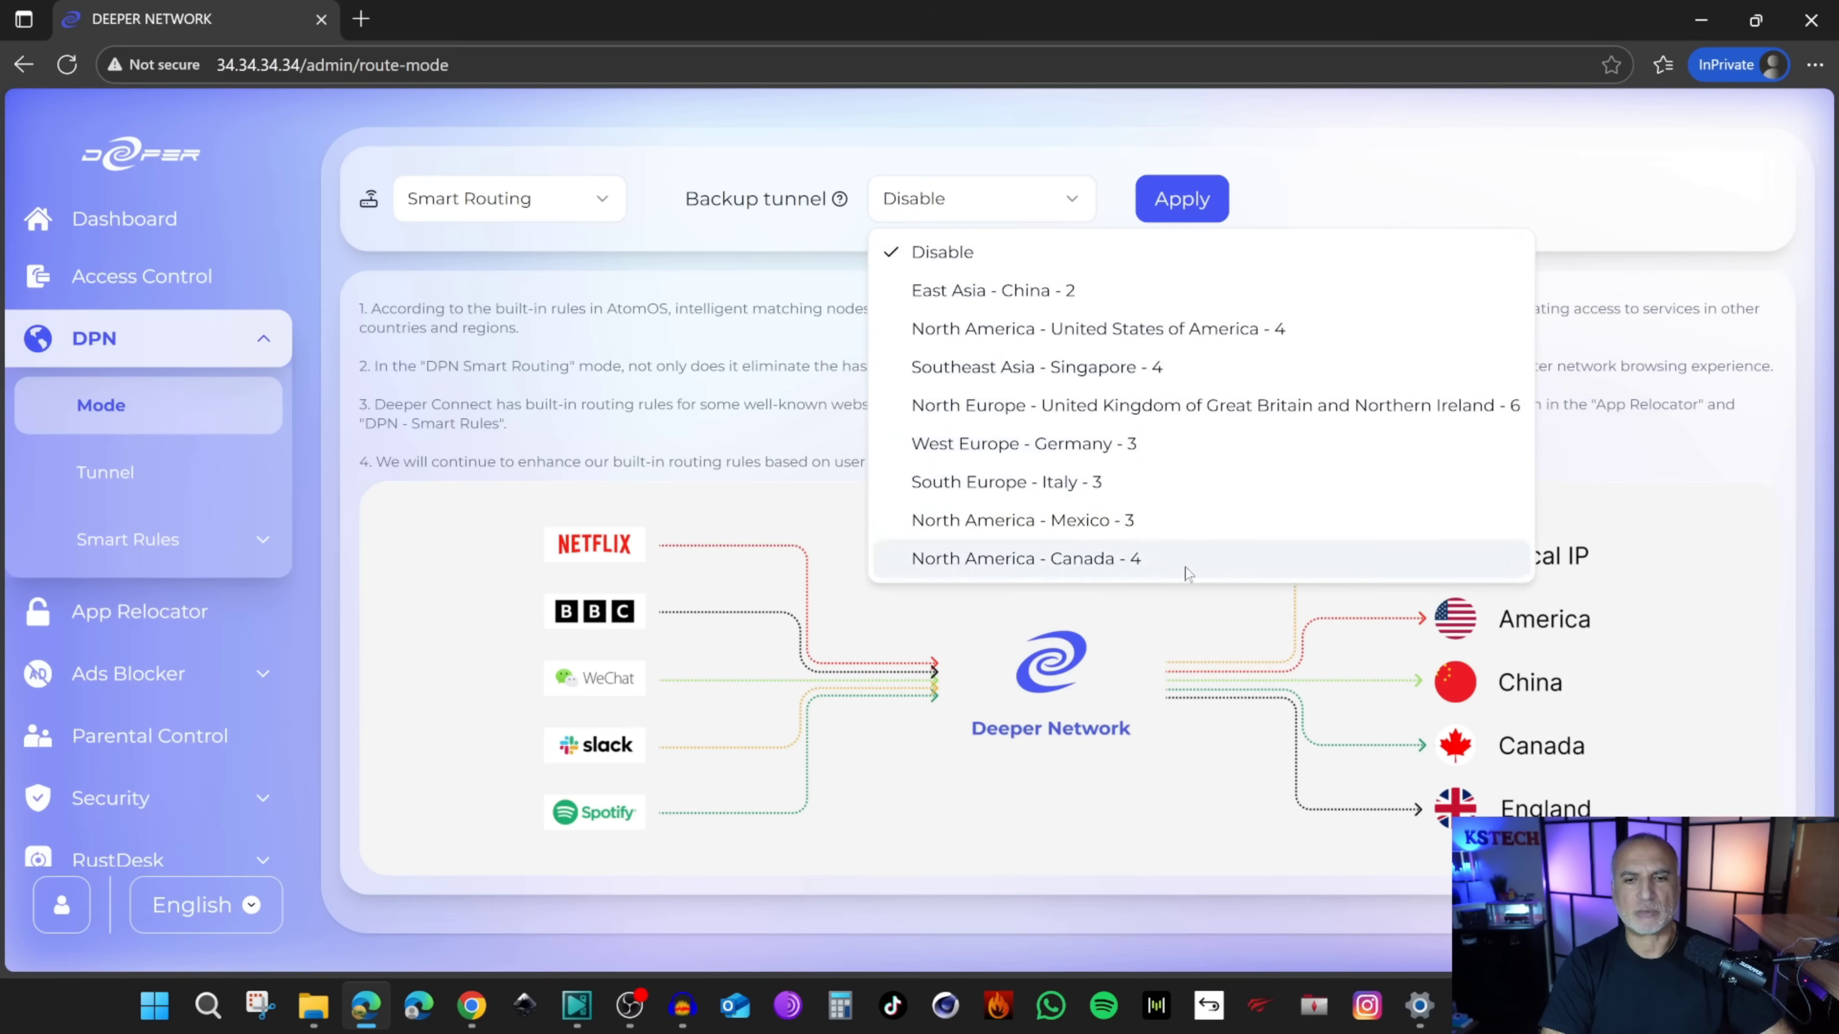
click(976, 563)
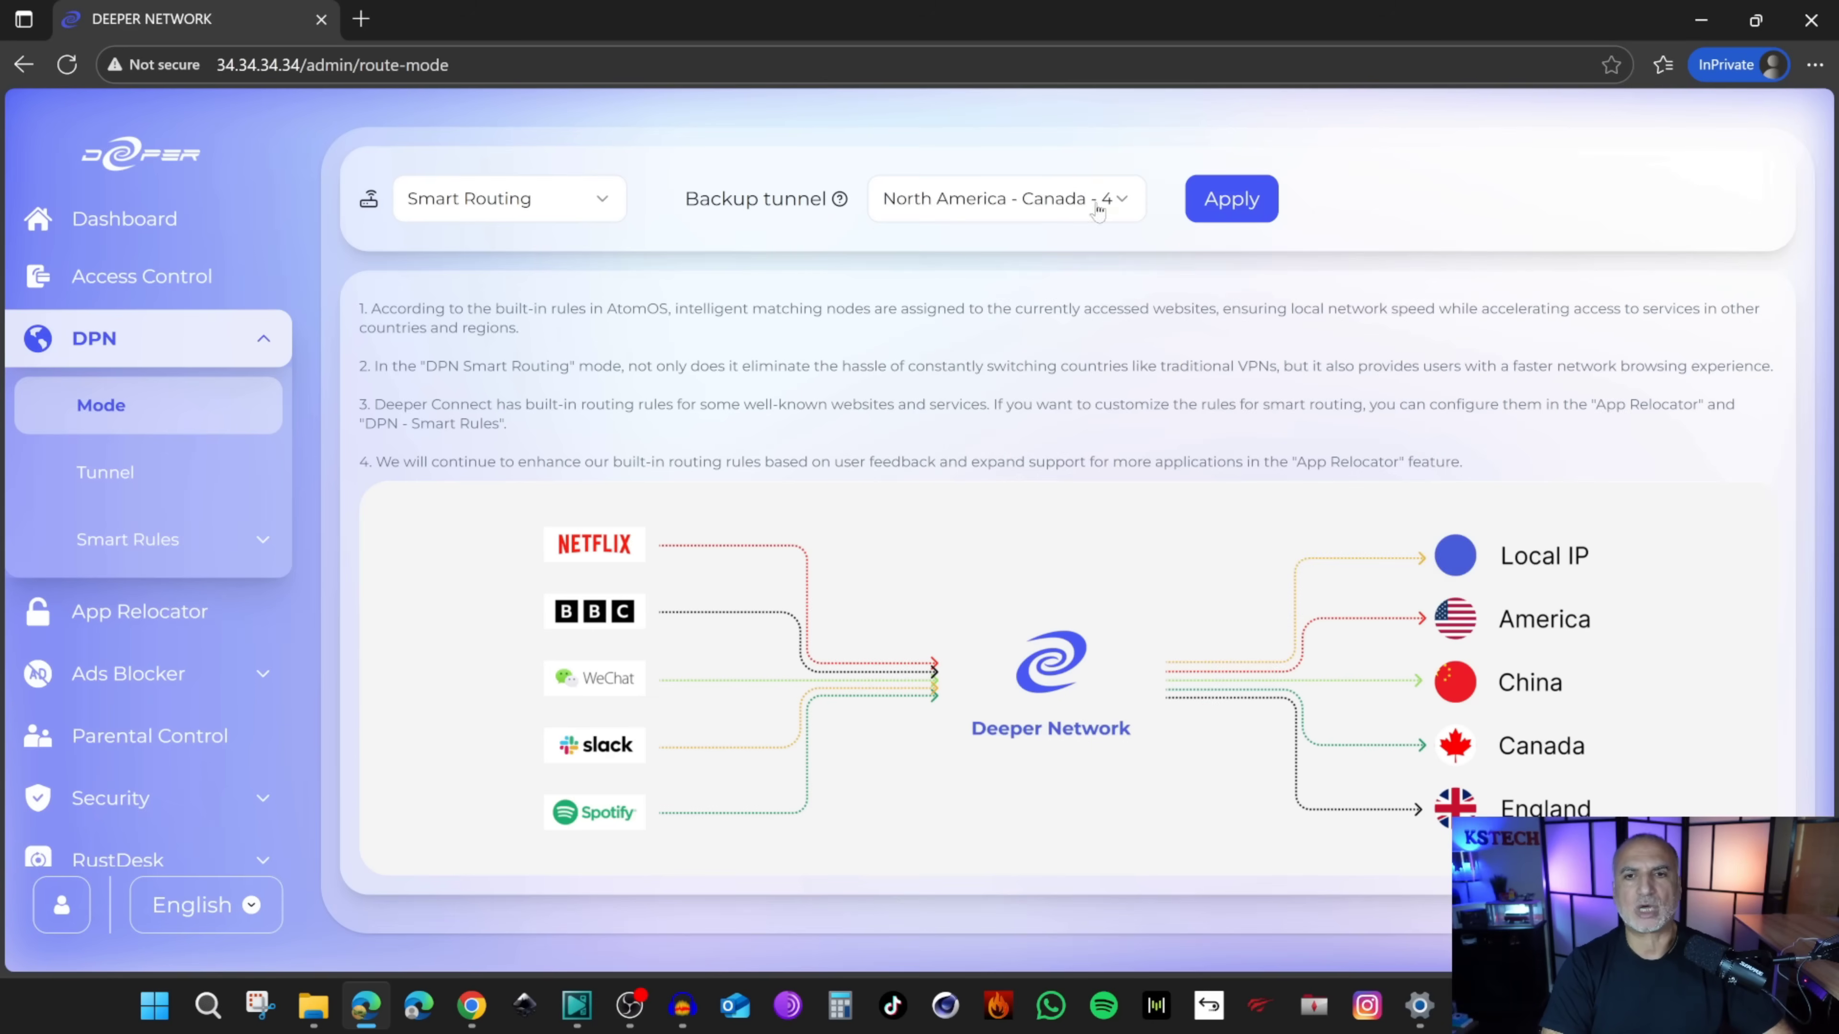
click(1230, 210)
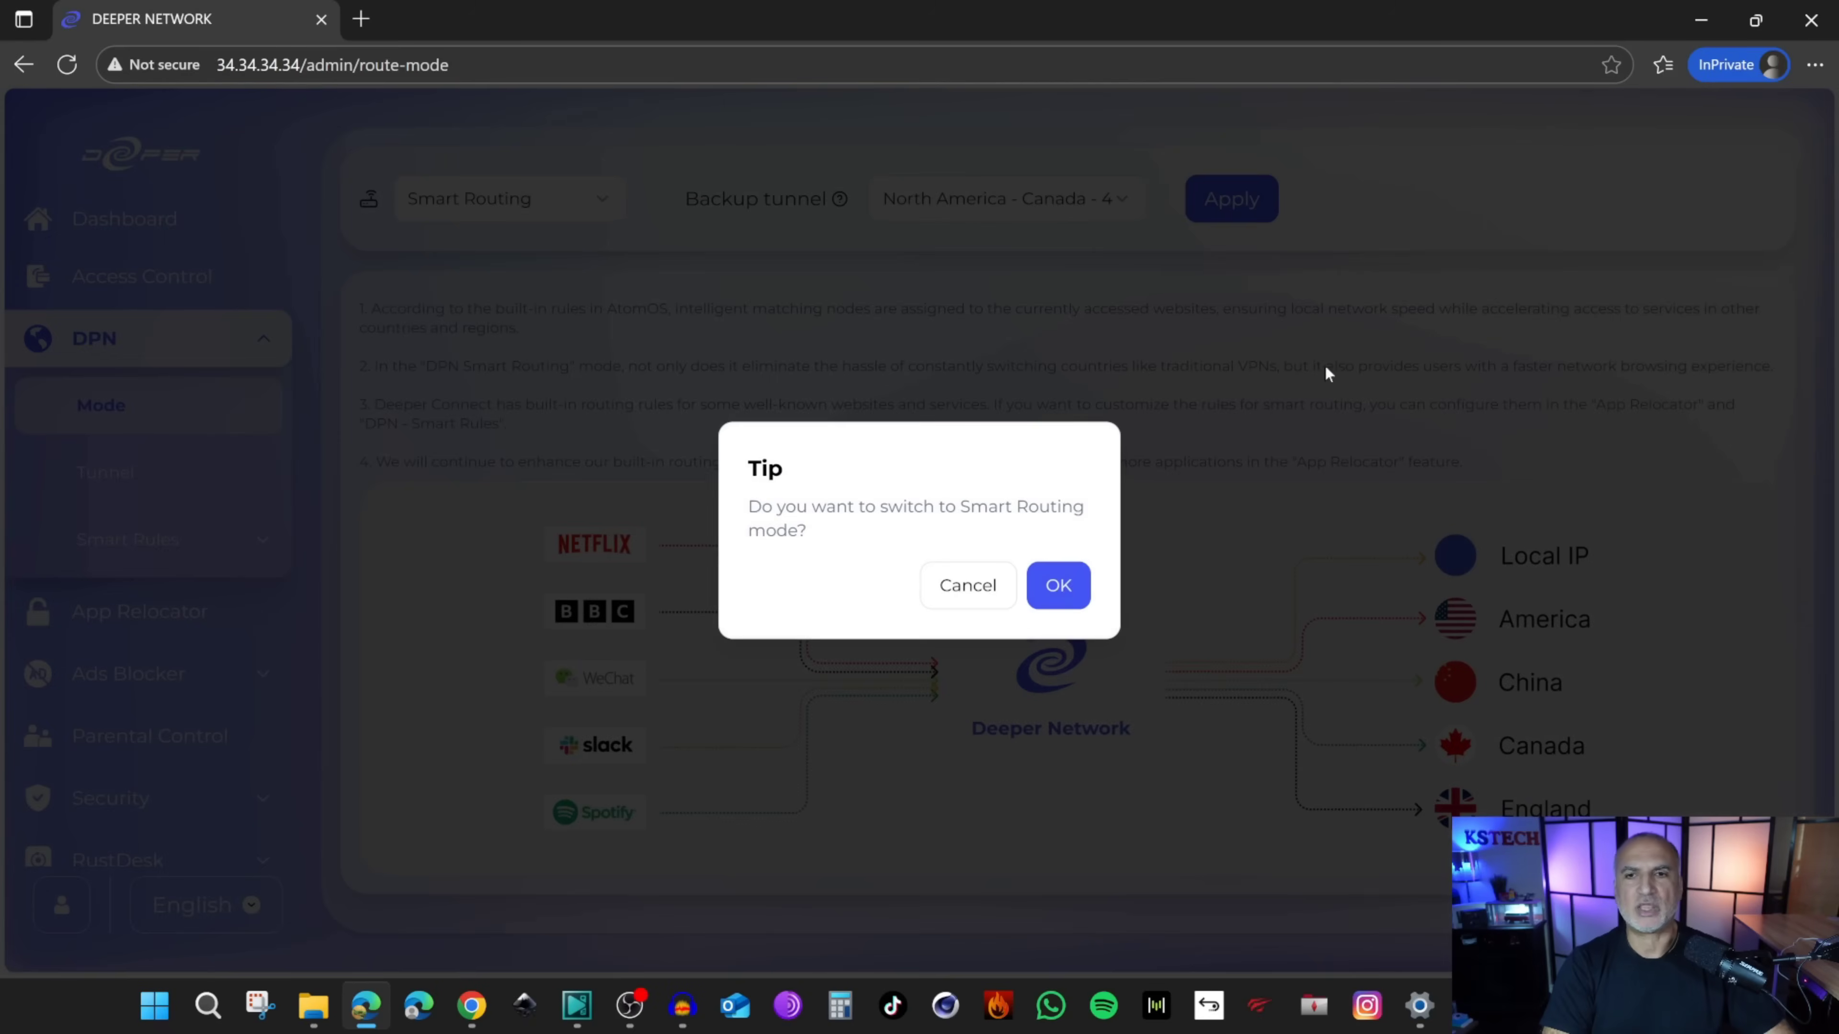
click(1056, 592)
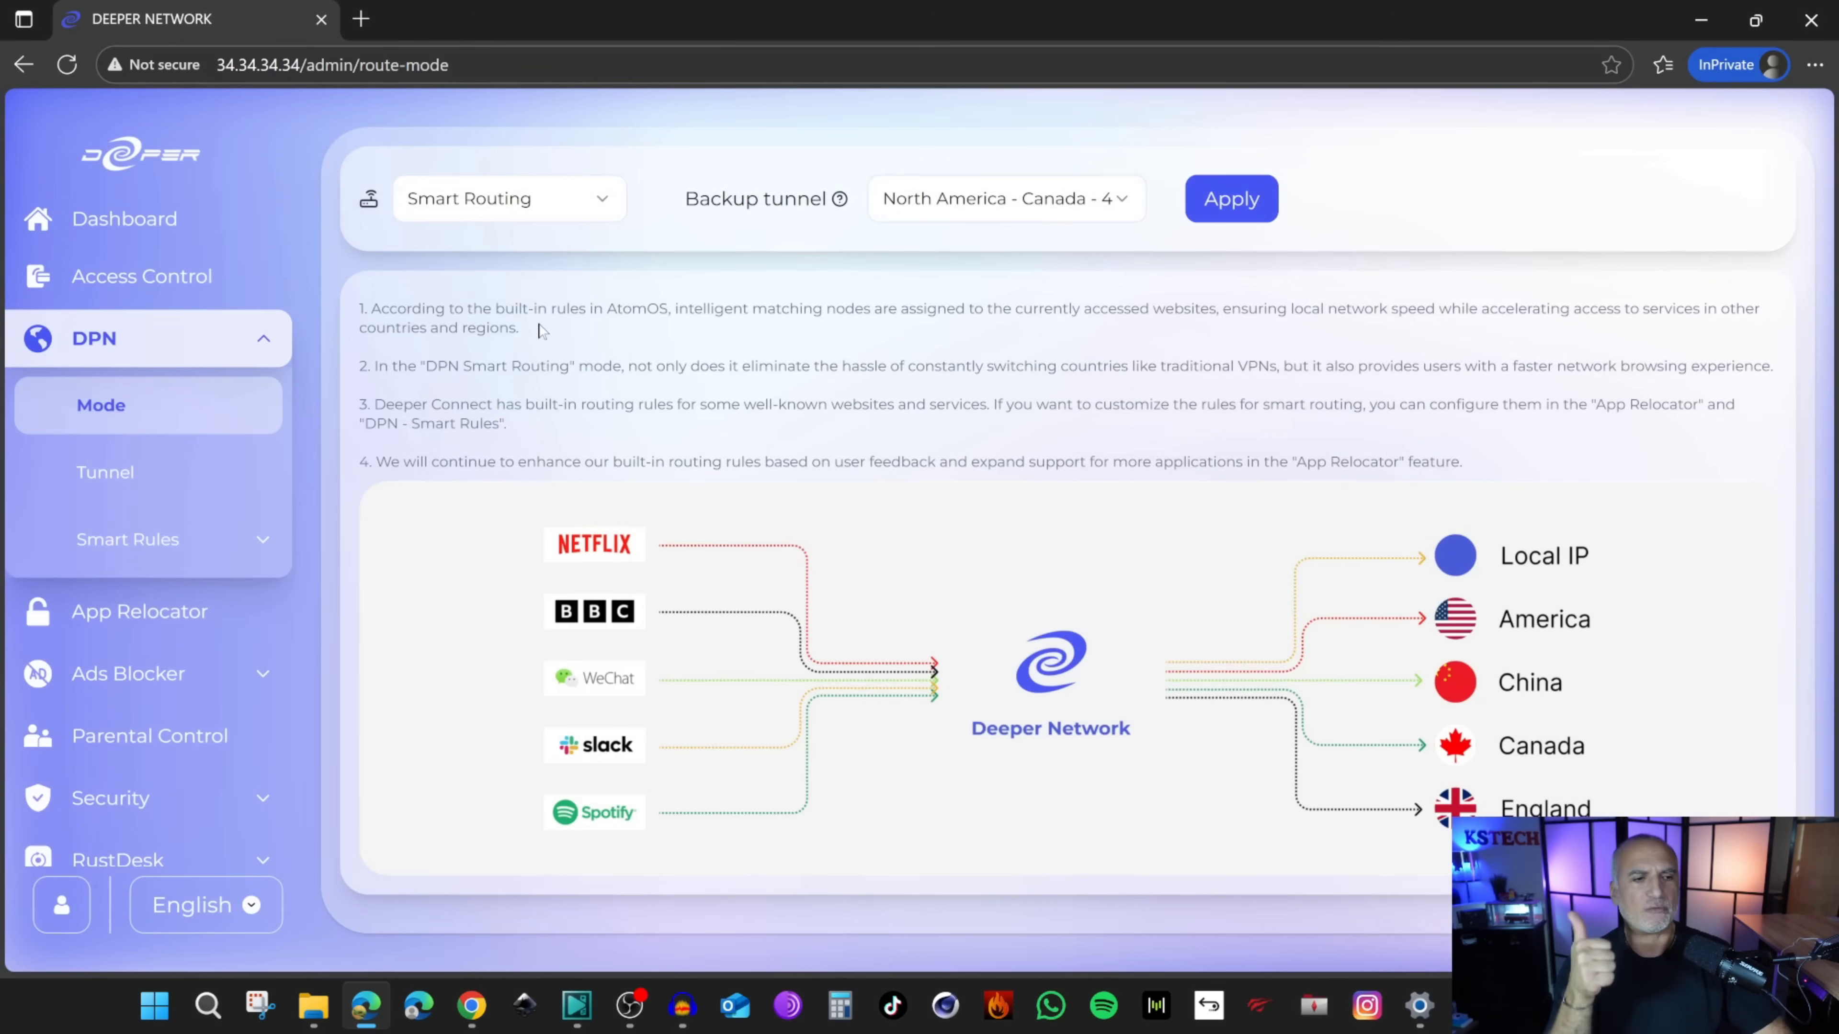
click(139, 635)
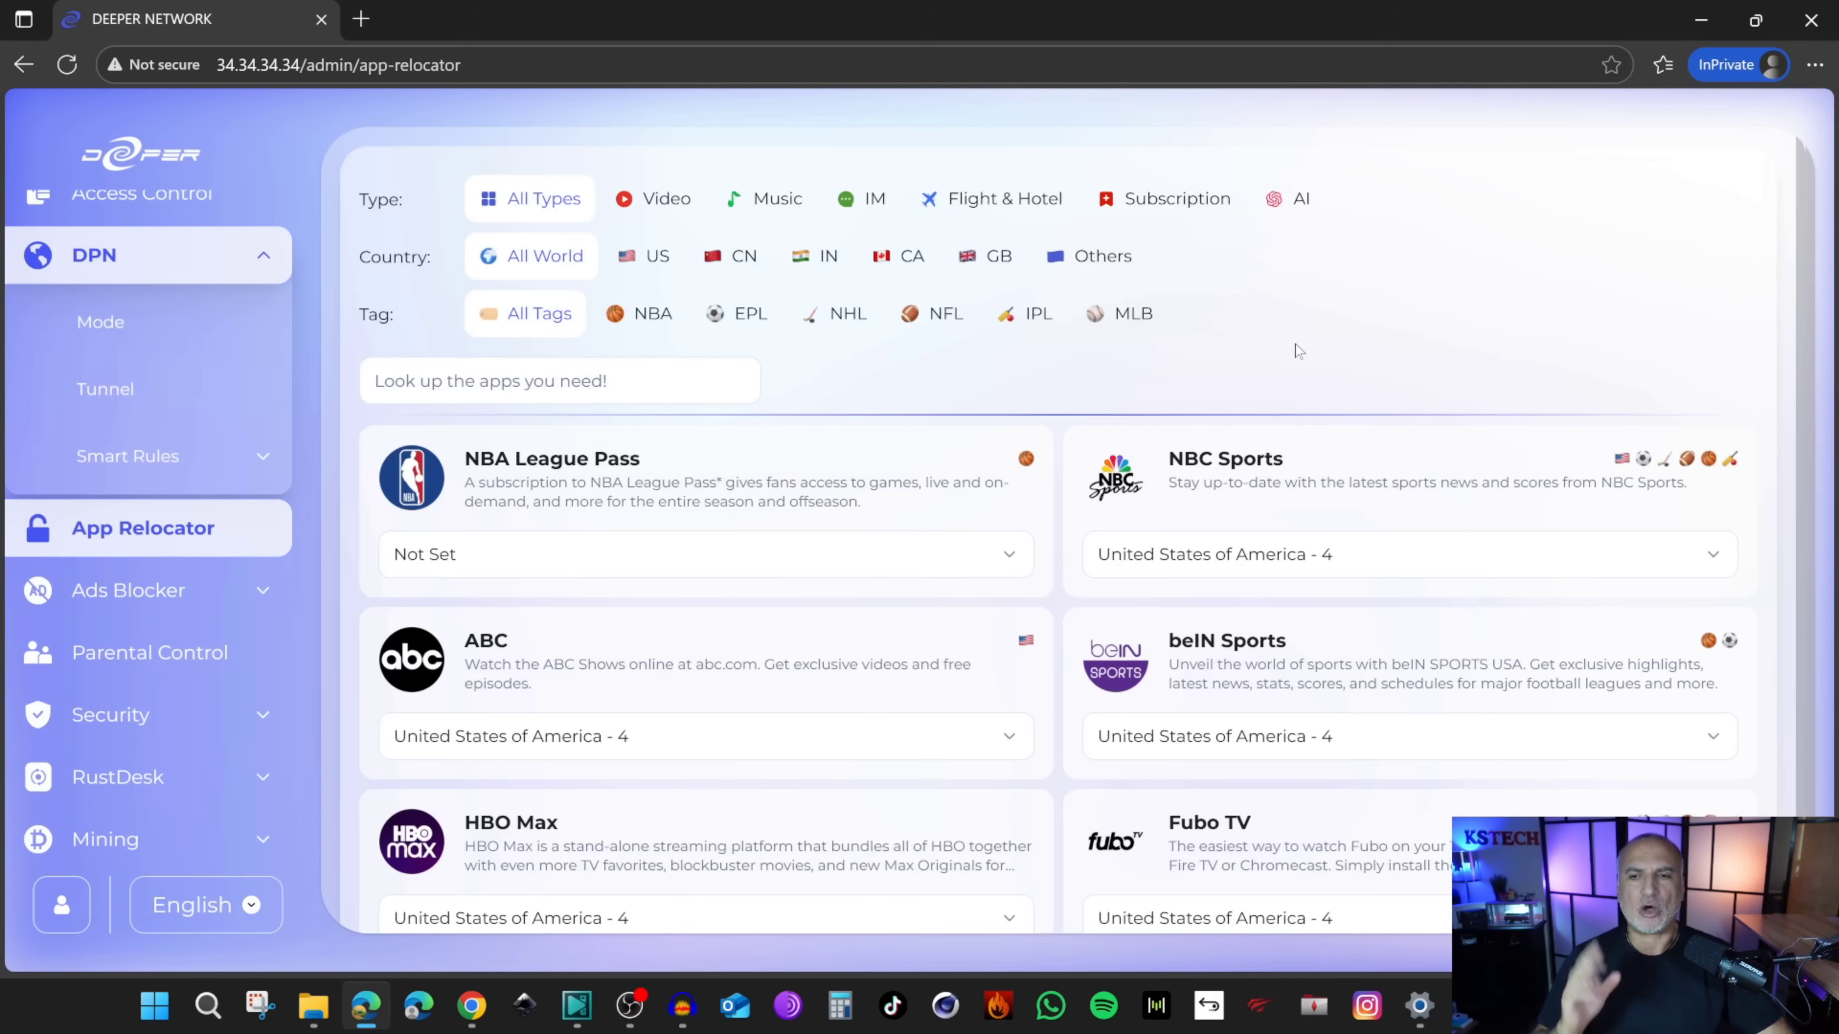
Step: Browse App Relocator and view NBA League Pass tunnel choices without changing them
scroll(1298, 348, down, 1)
scroll(1299, 348, up, 1)
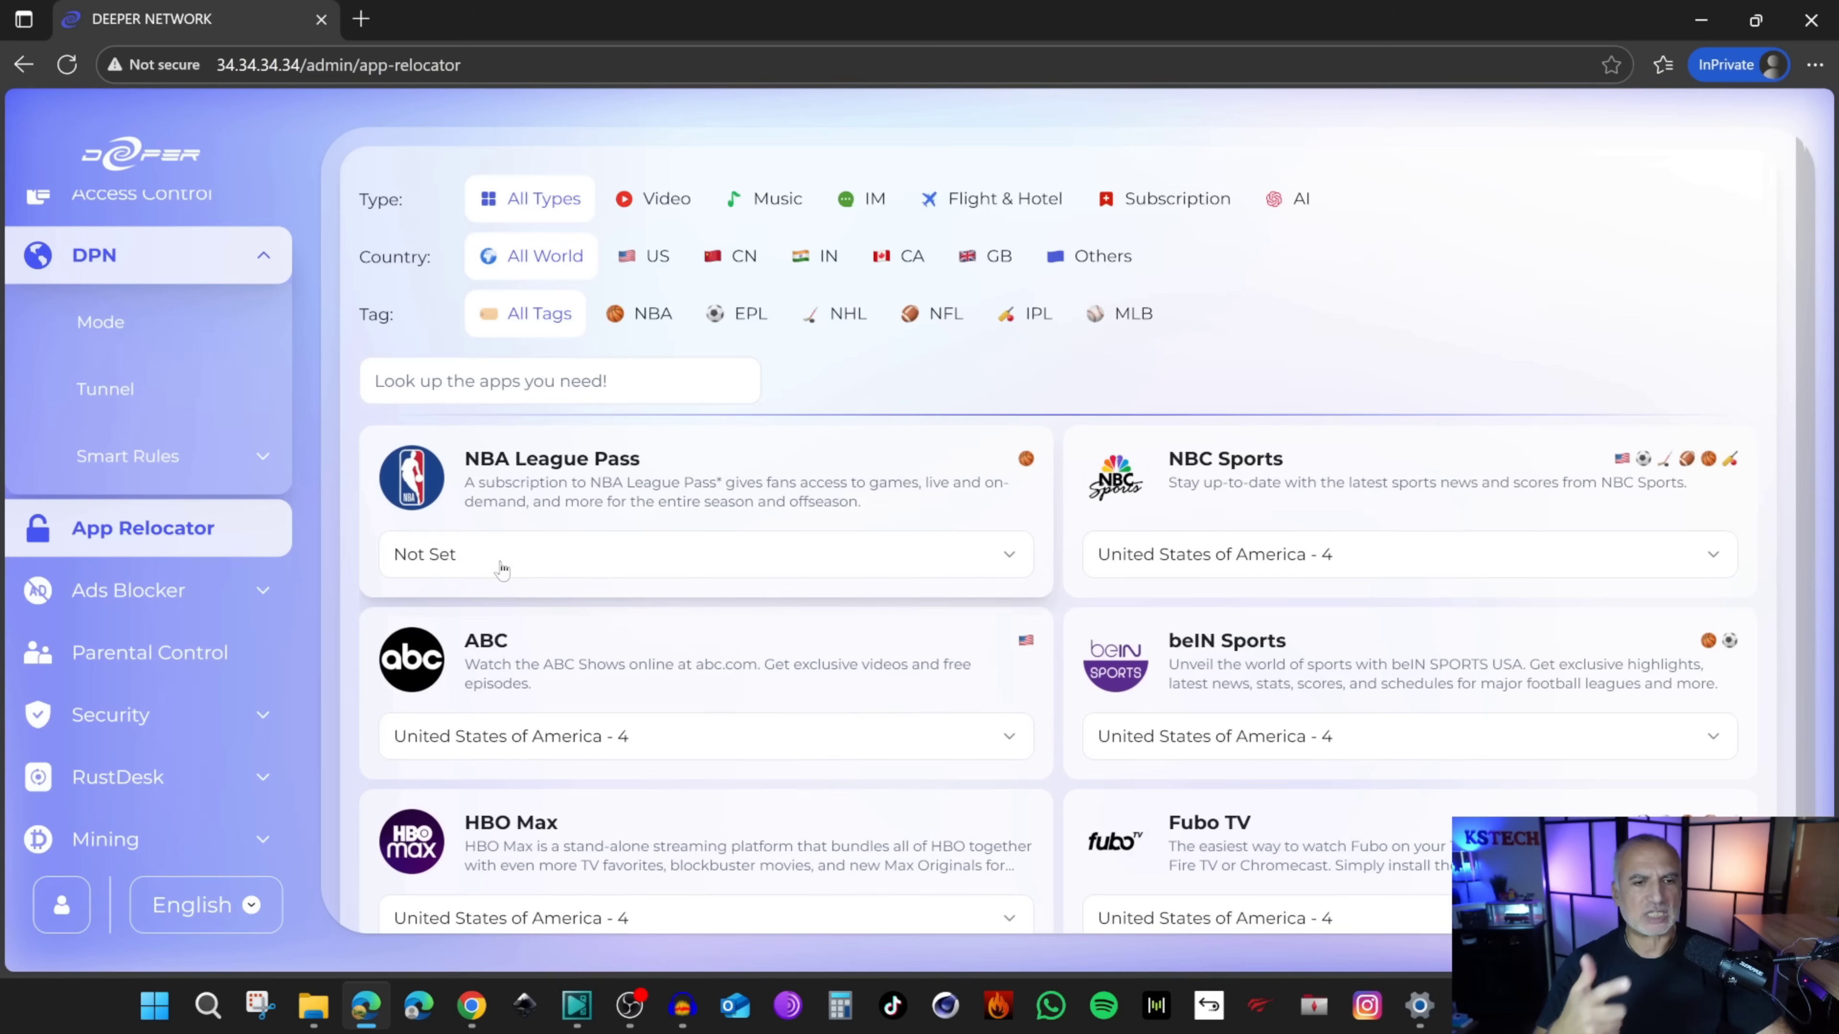
click(505, 569)
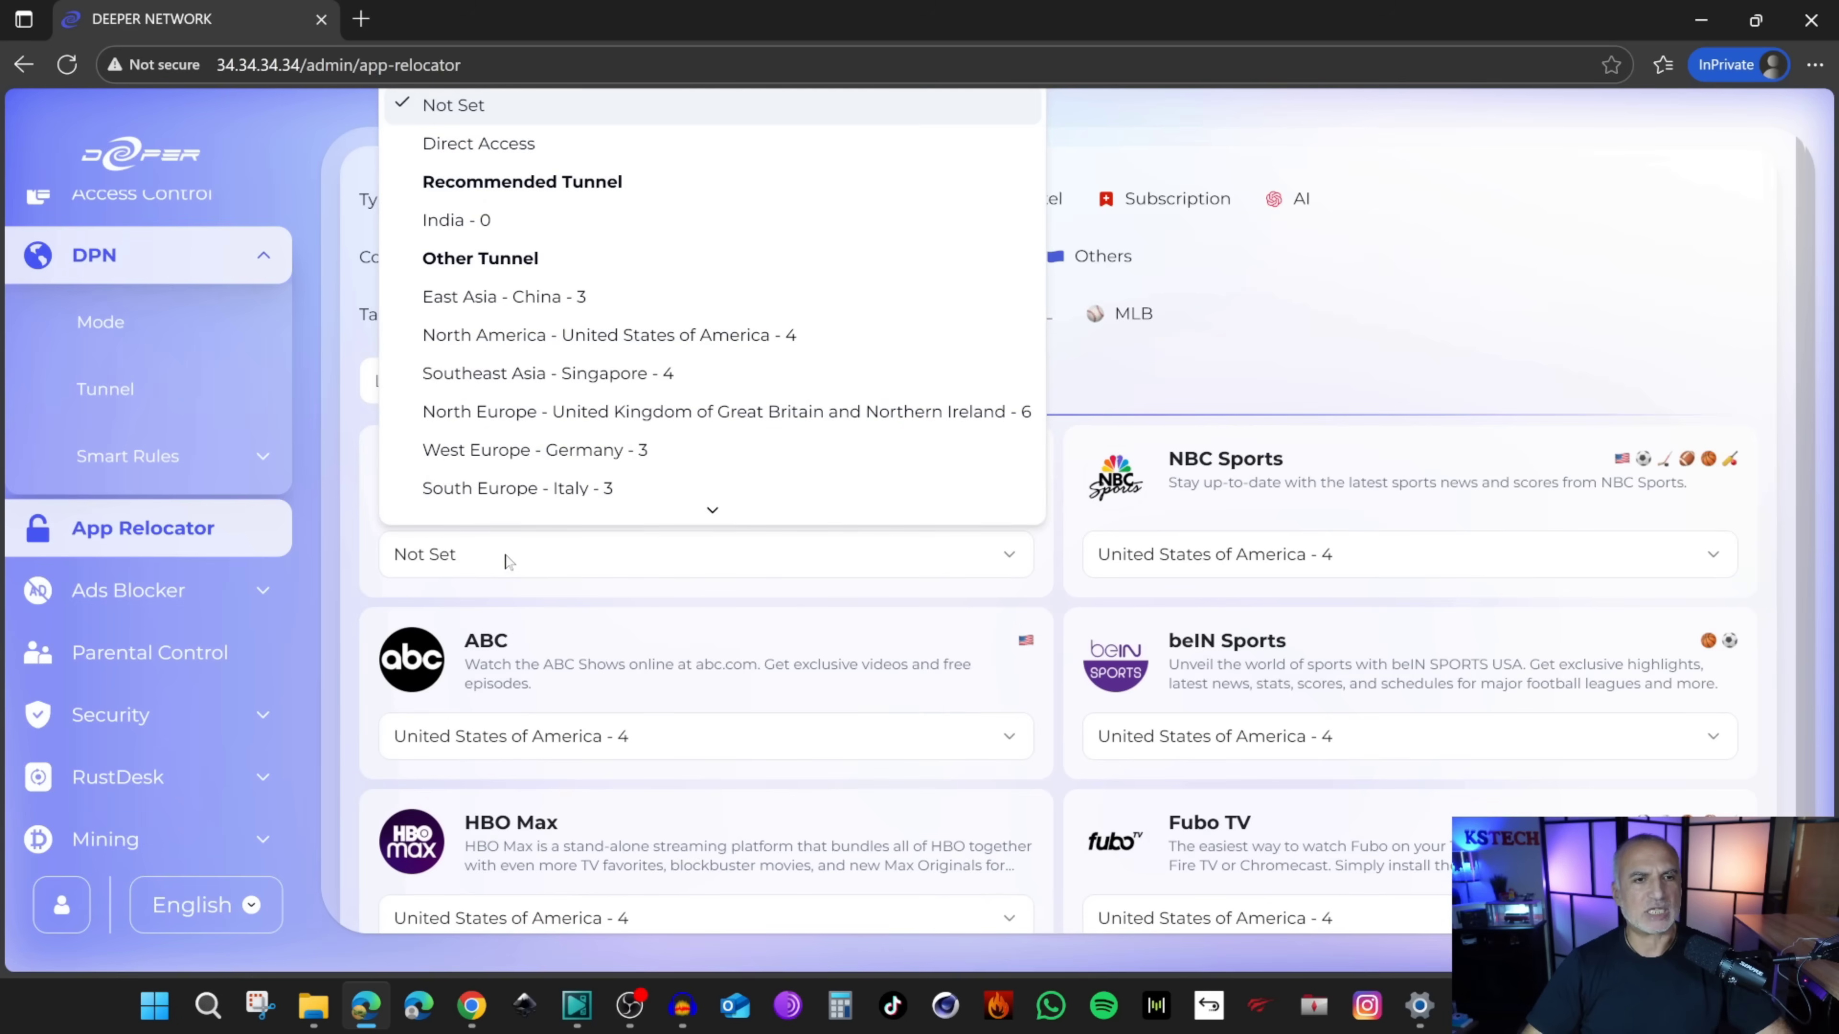
click(1298, 326)
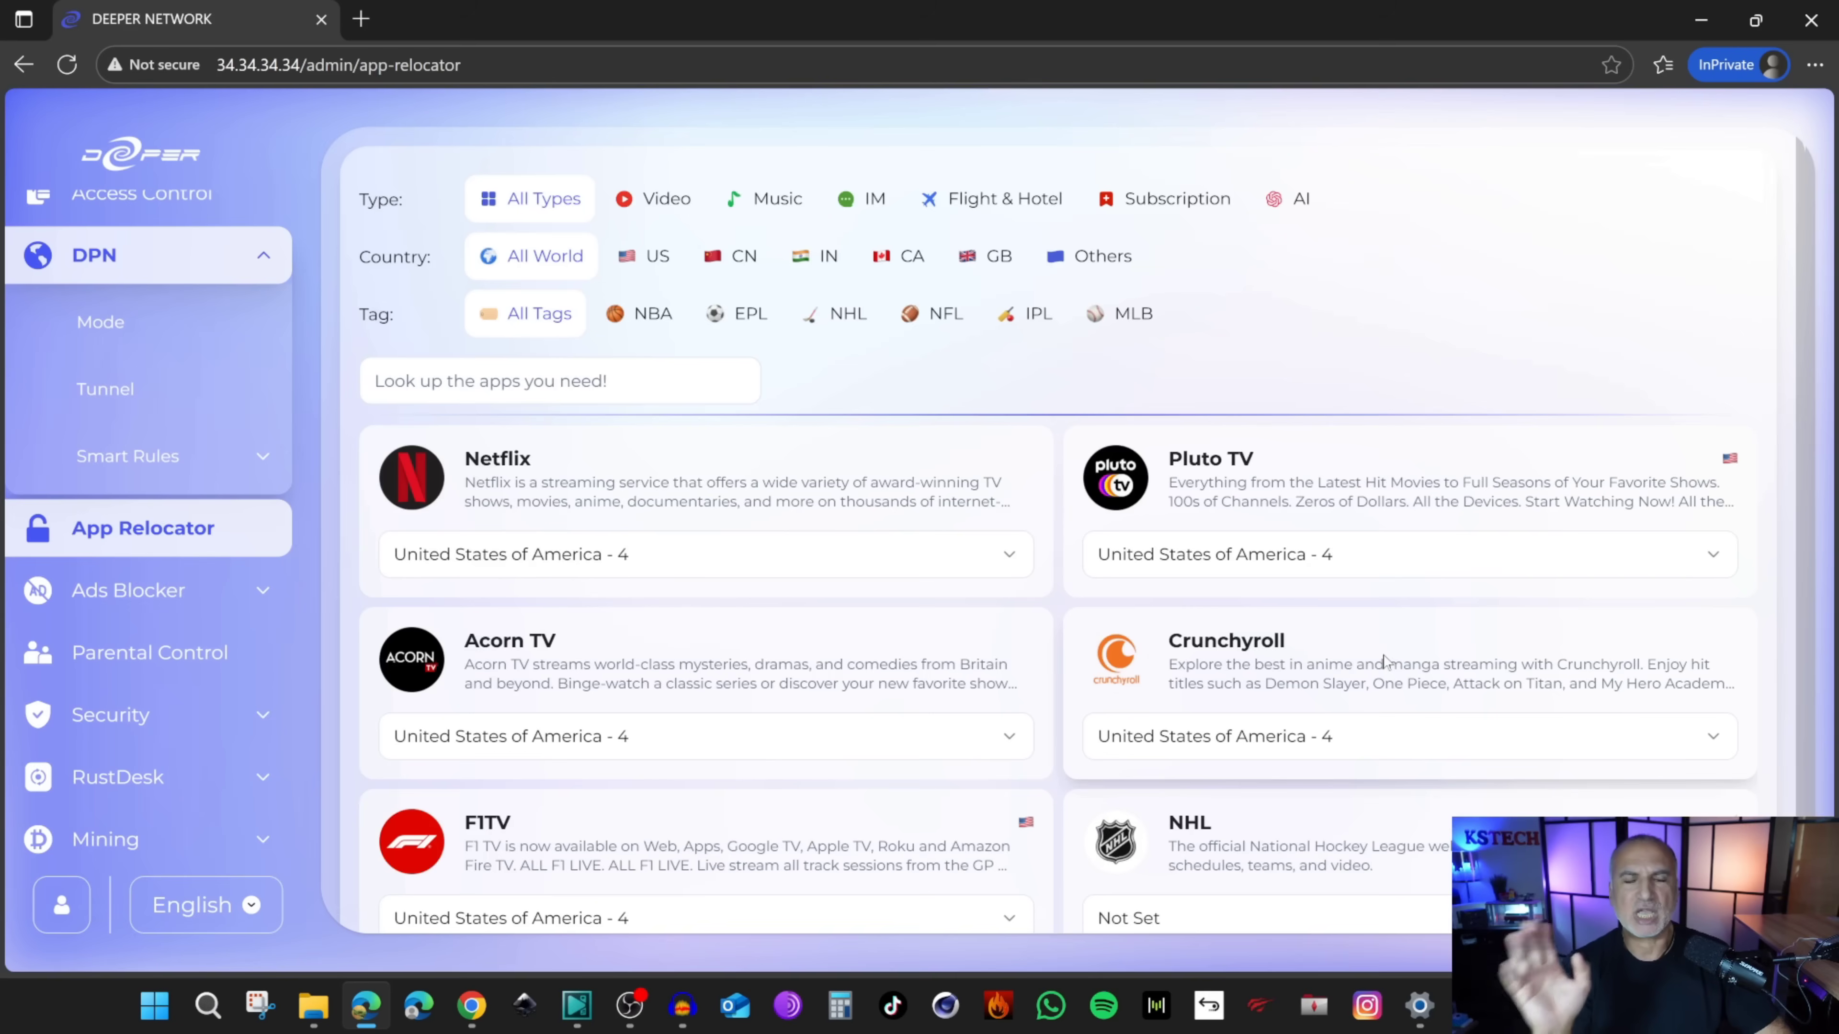
Step: Go to DPN > Smart Rules > Custom Domain
scroll(1411, 623, down, 5)
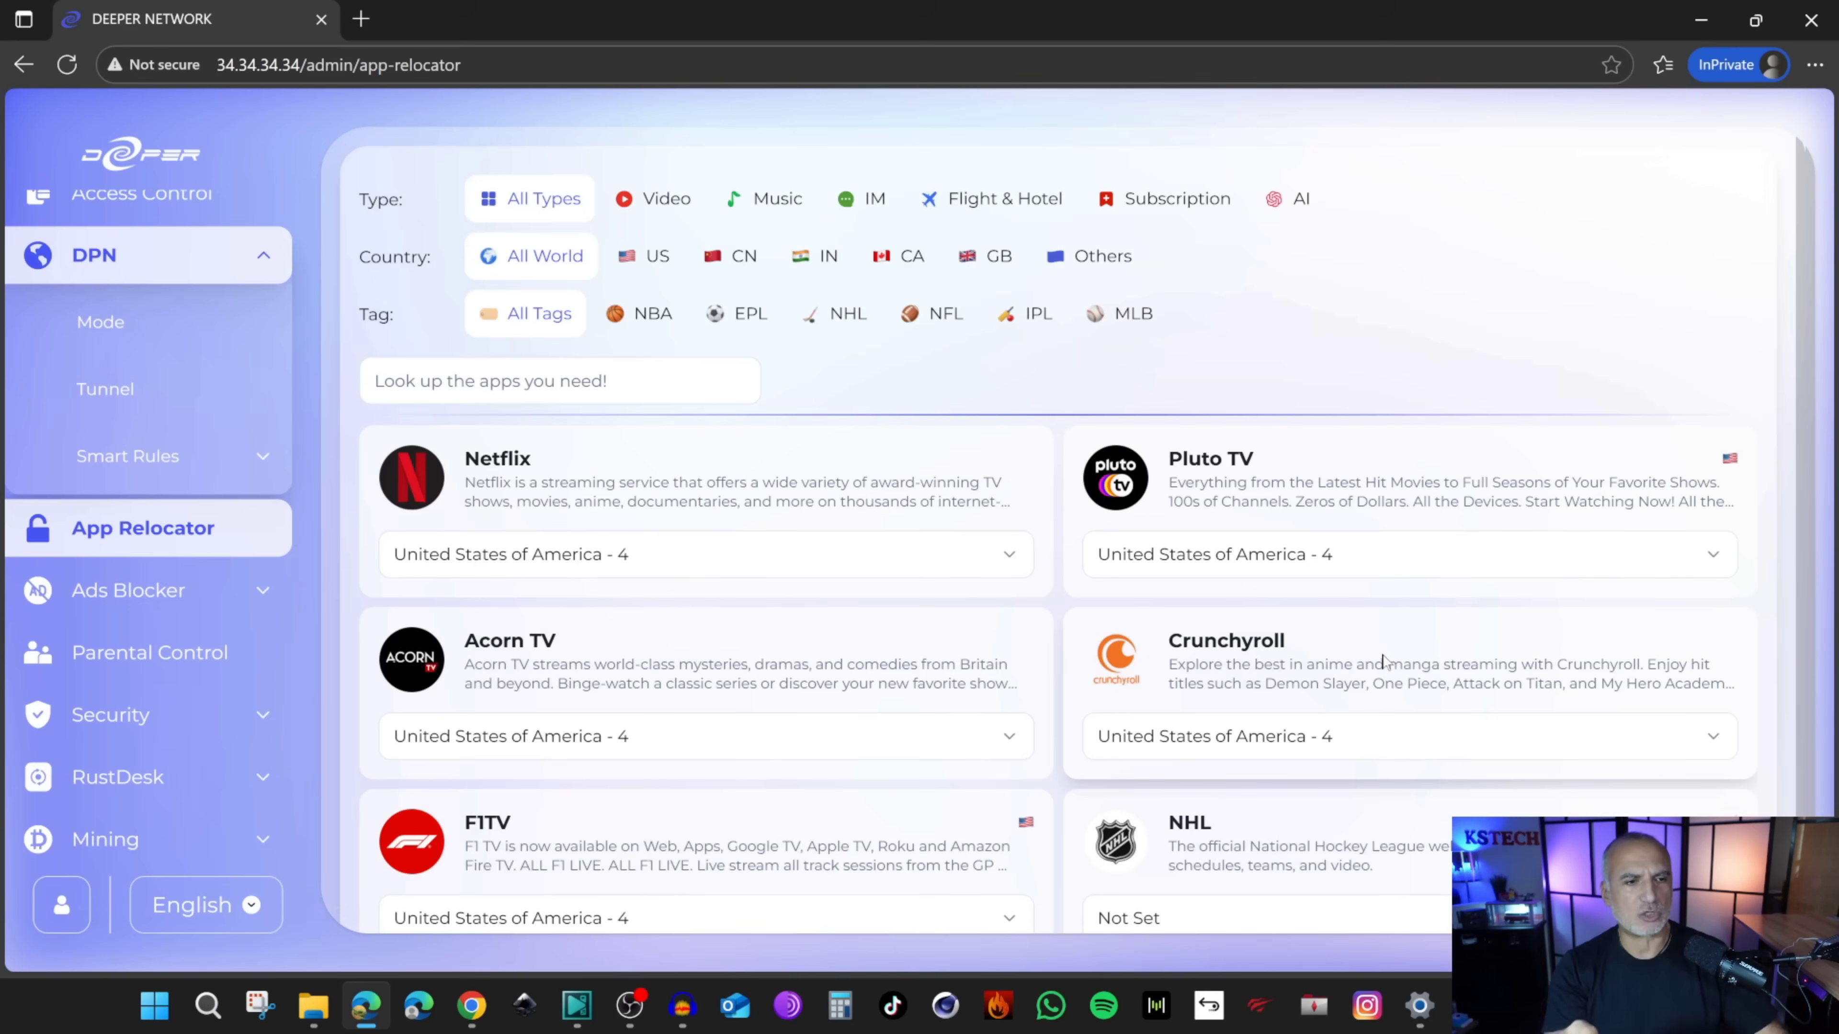
click(147, 463)
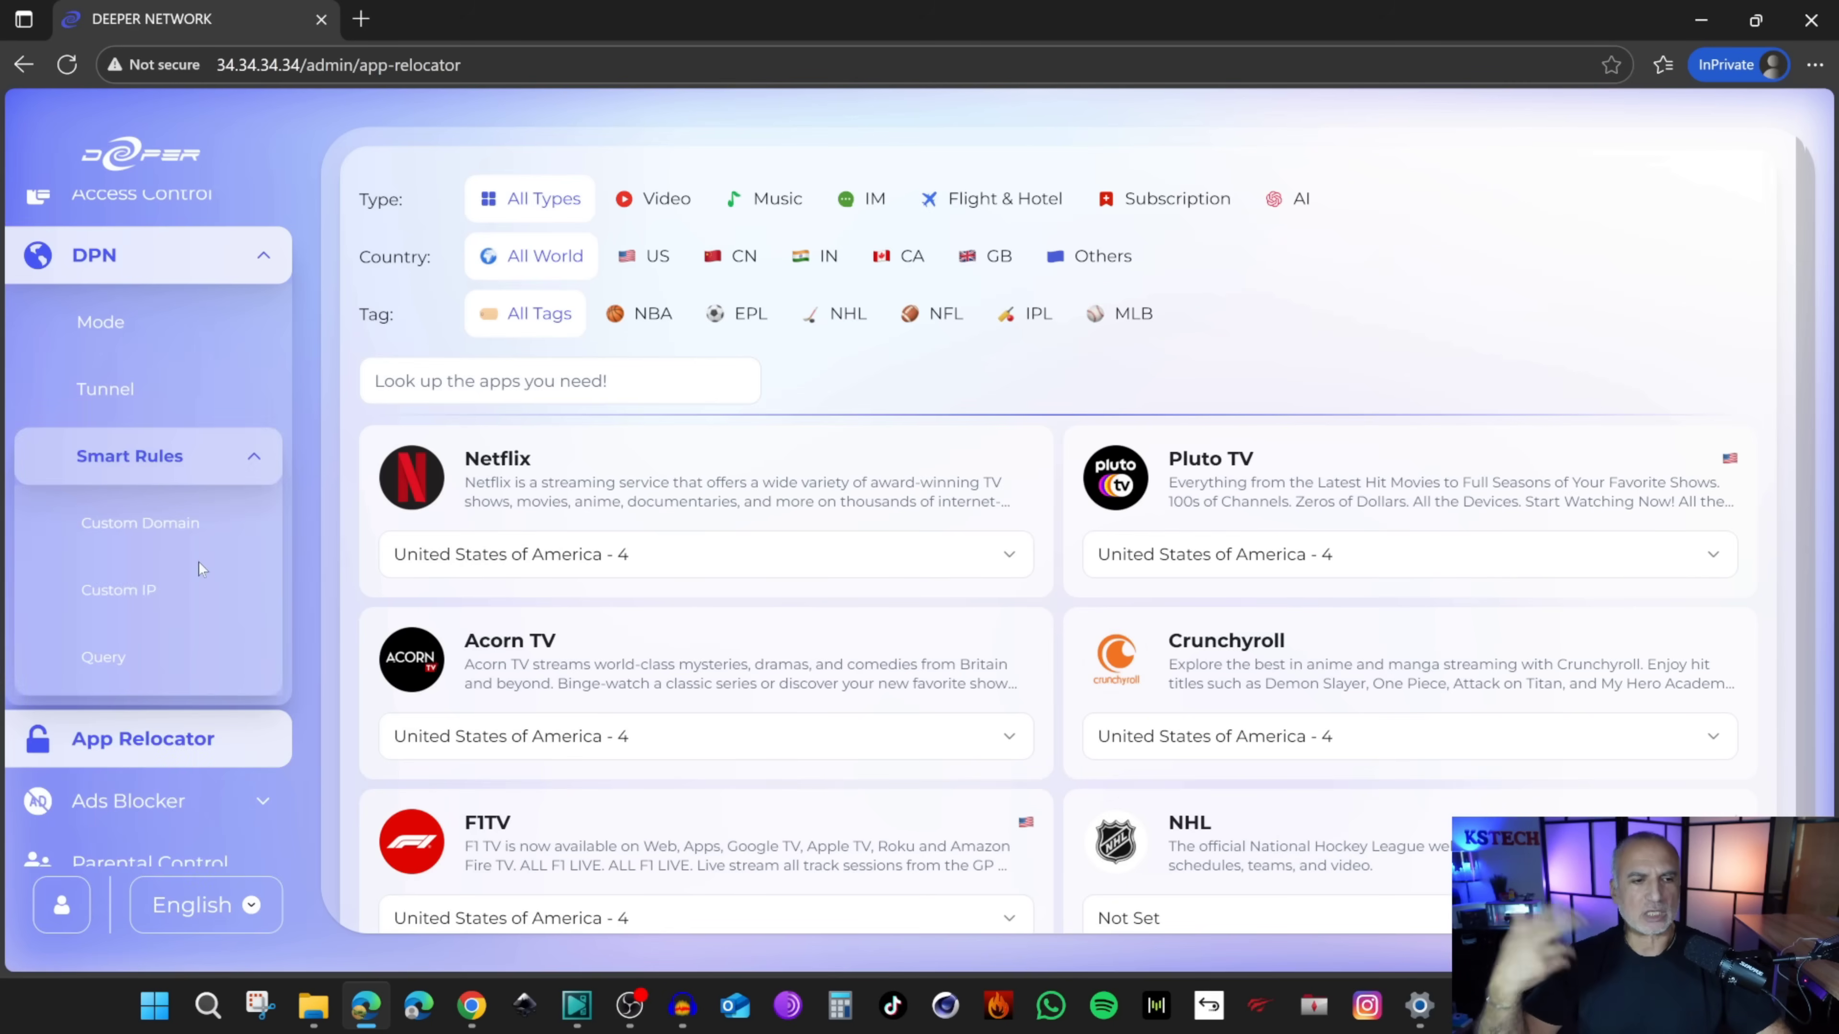
click(169, 549)
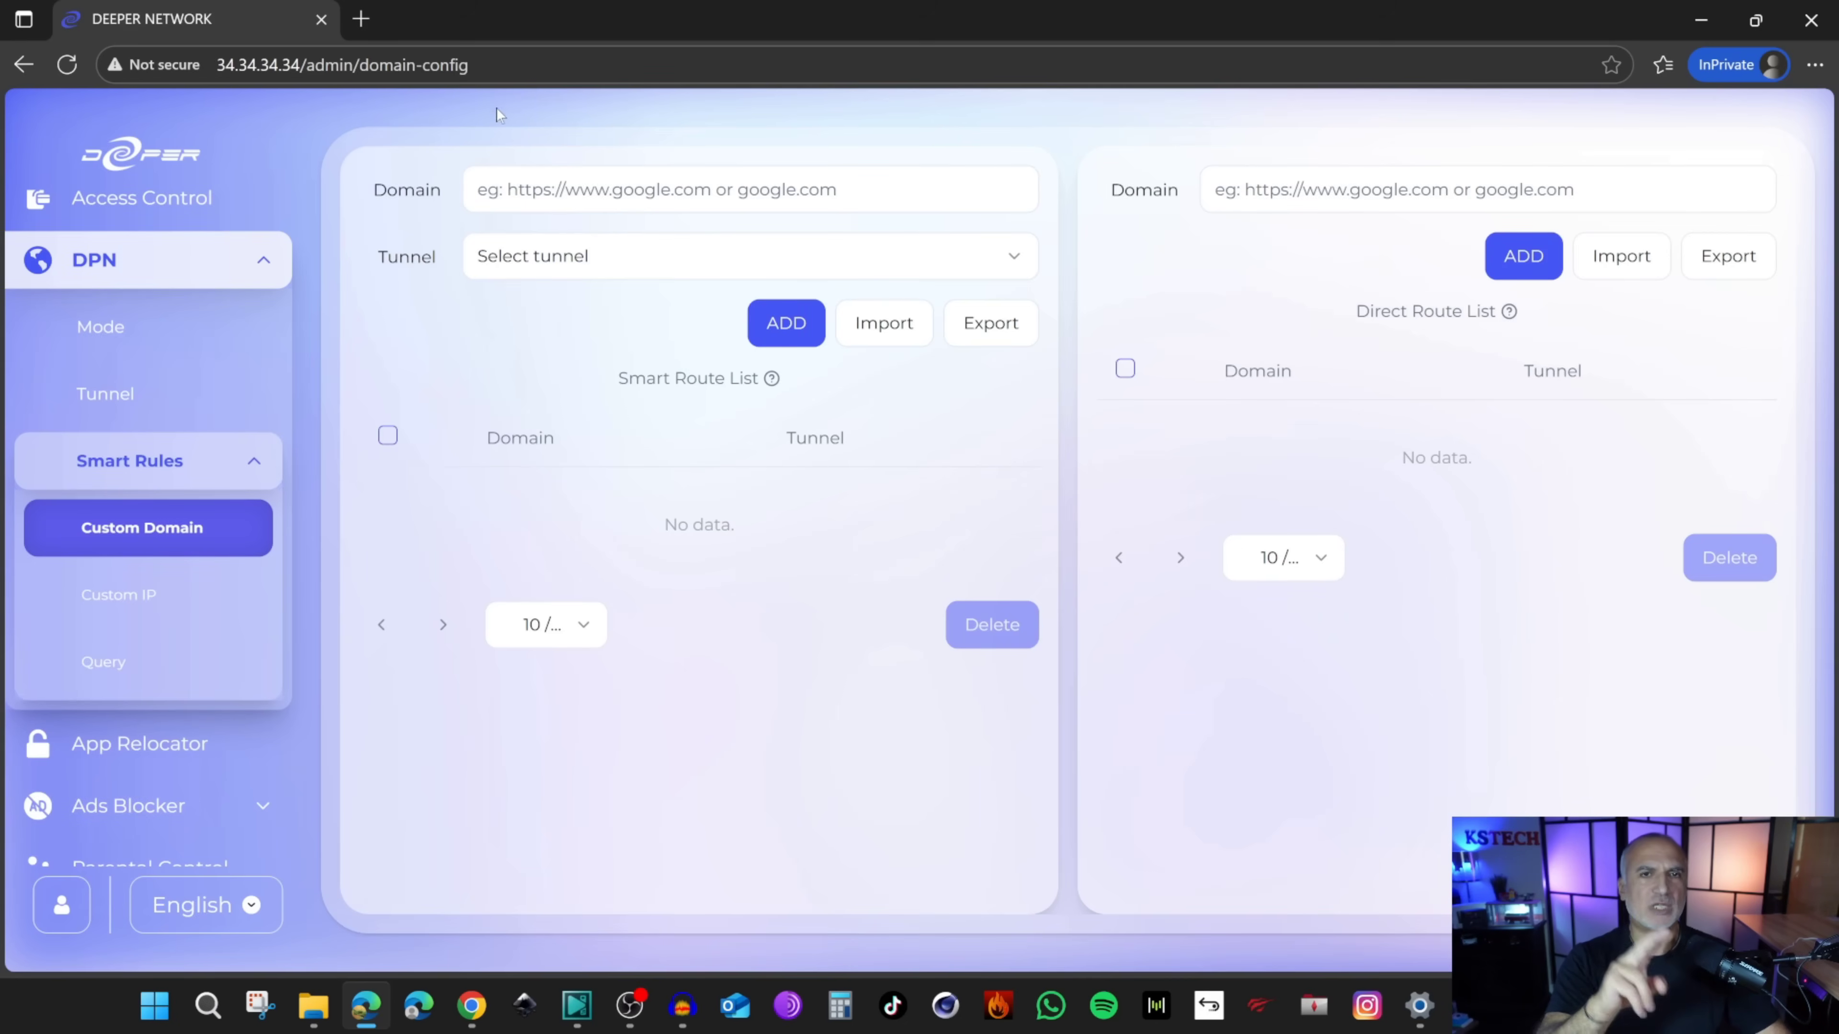
Step: Check the public IP (Montreal, Quebec) on whatismyip.com in a new private tab, then return to Deeper admin
click(361, 19)
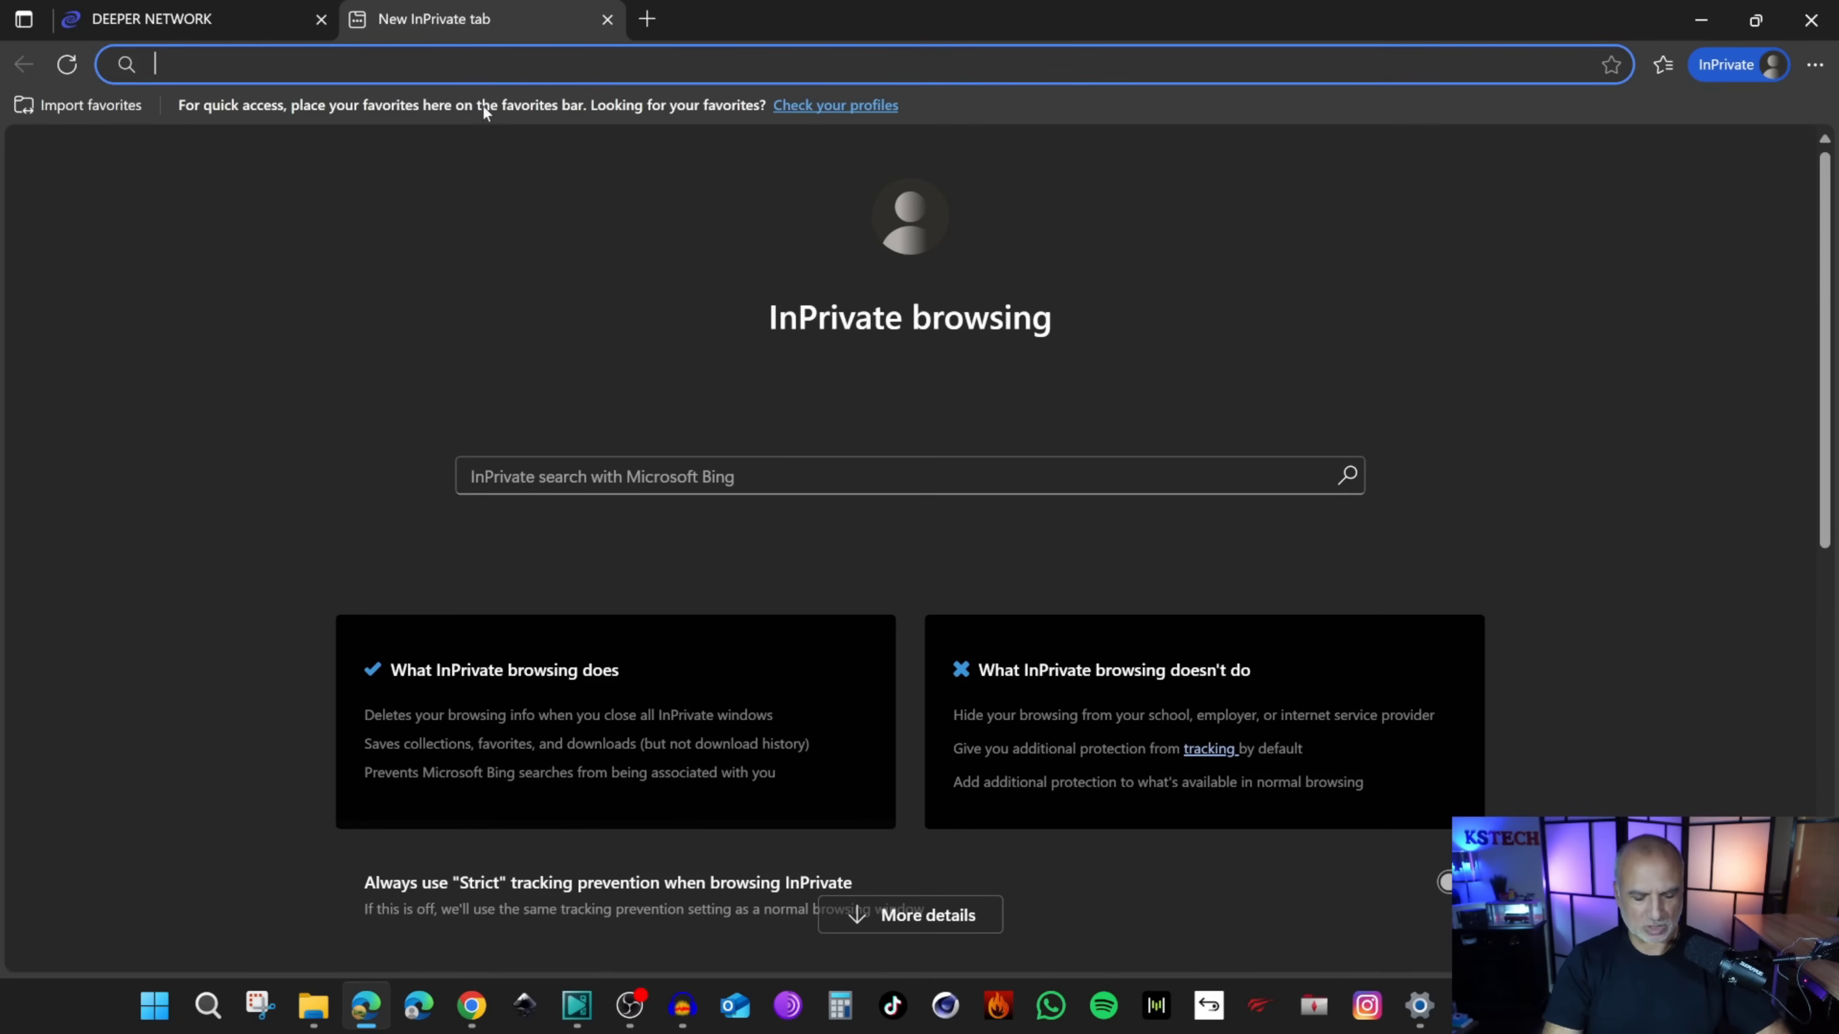
text(wha)
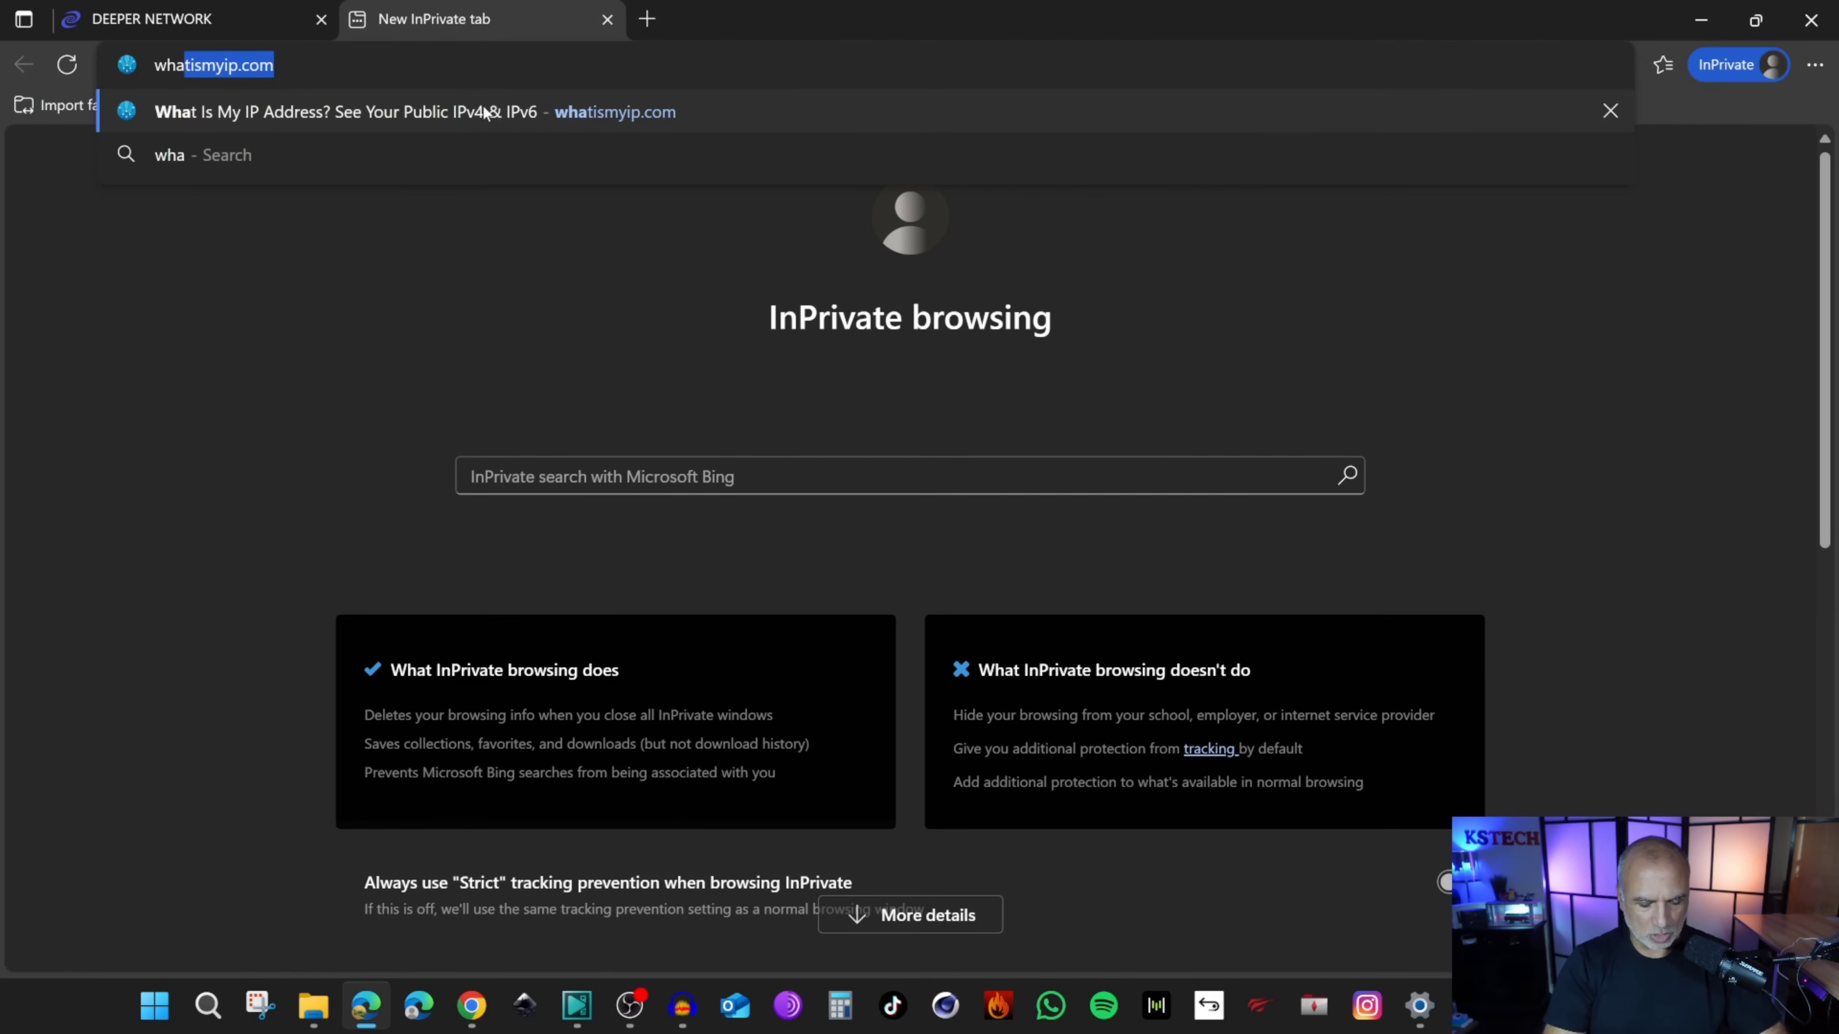
text(tismyip.com)
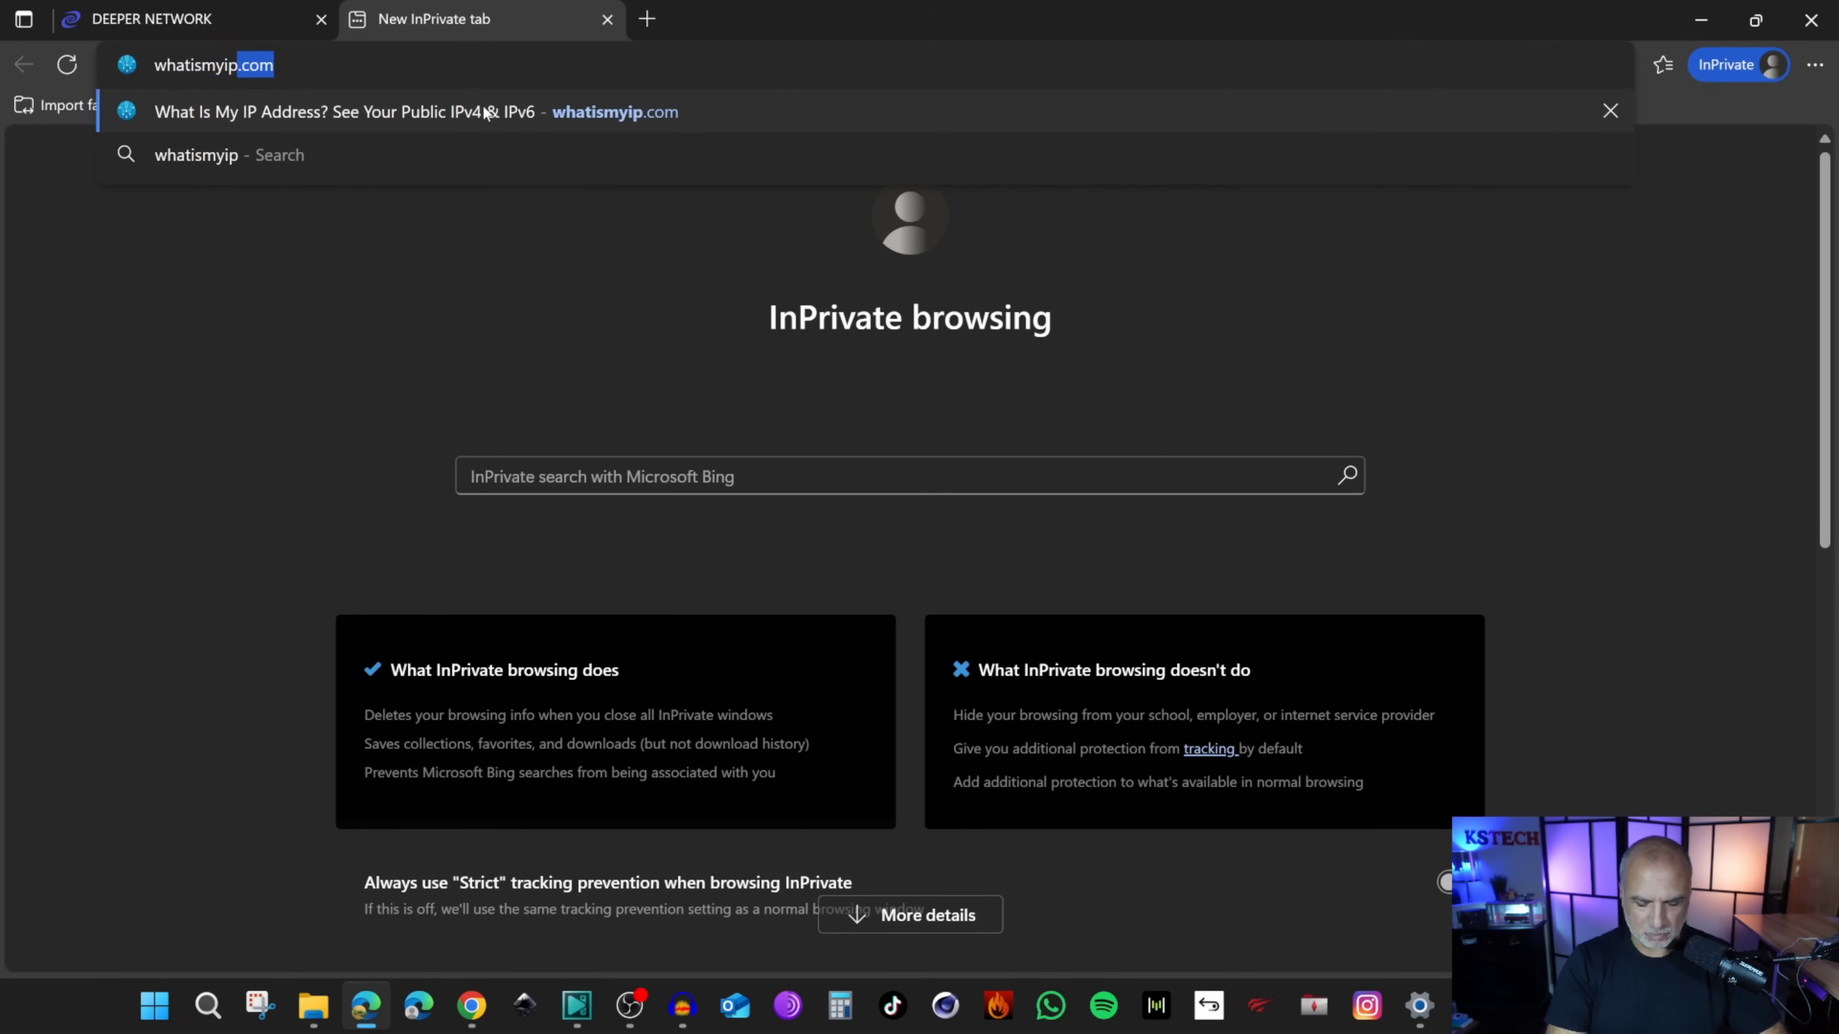
key(Return)
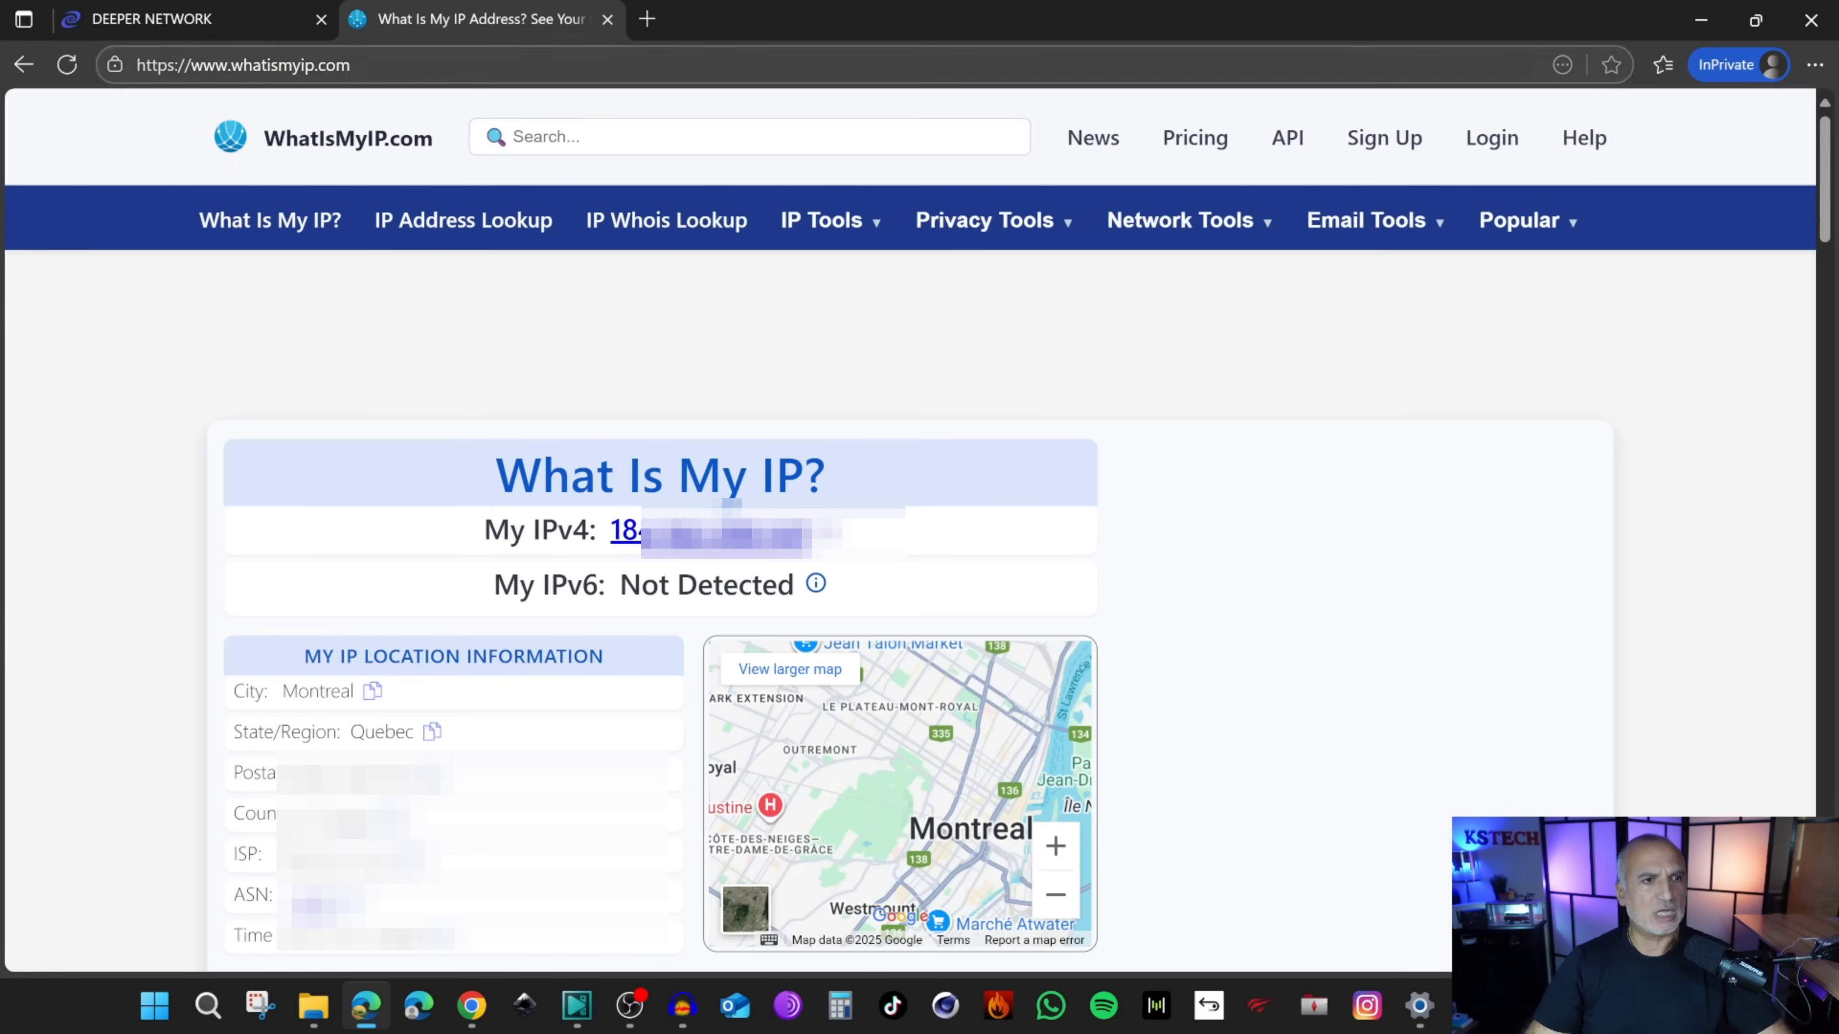
click(164, 22)
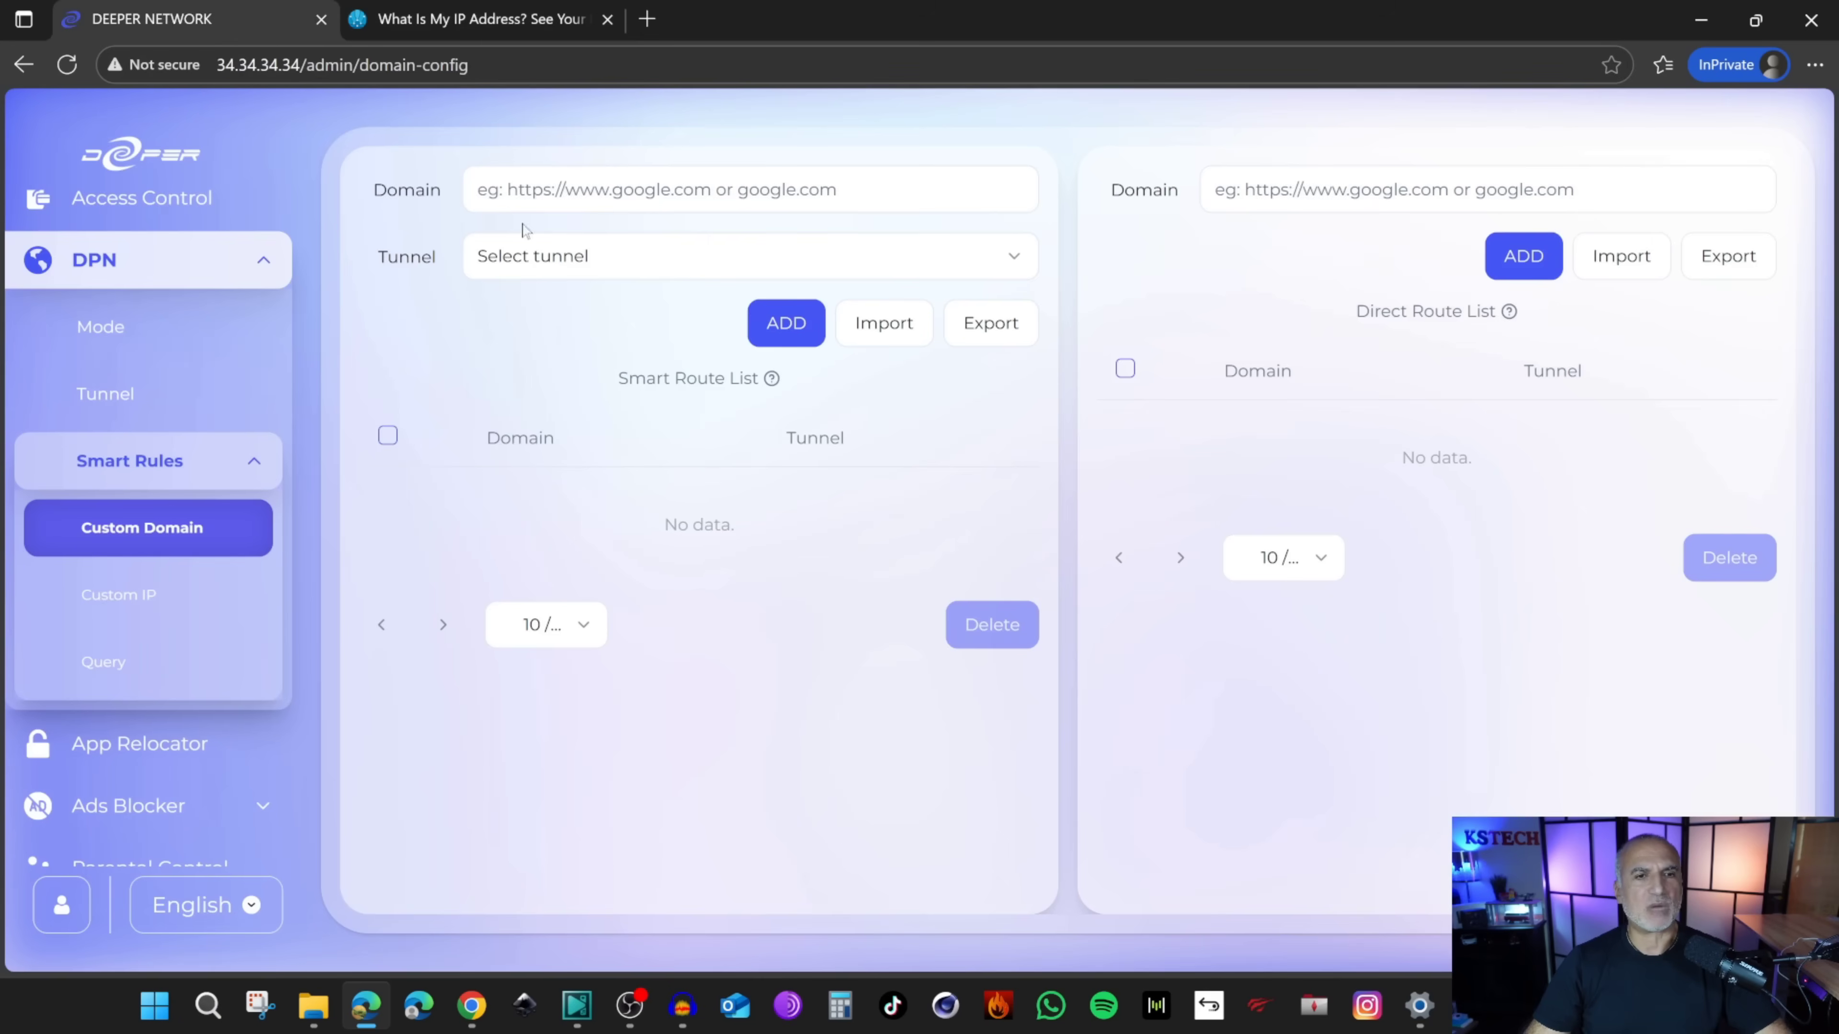
Step: Add whatismyip.com to the Smart Route List via Southeast Asia - Singapore, and paste it into a new private window
text(whatismyip.com)
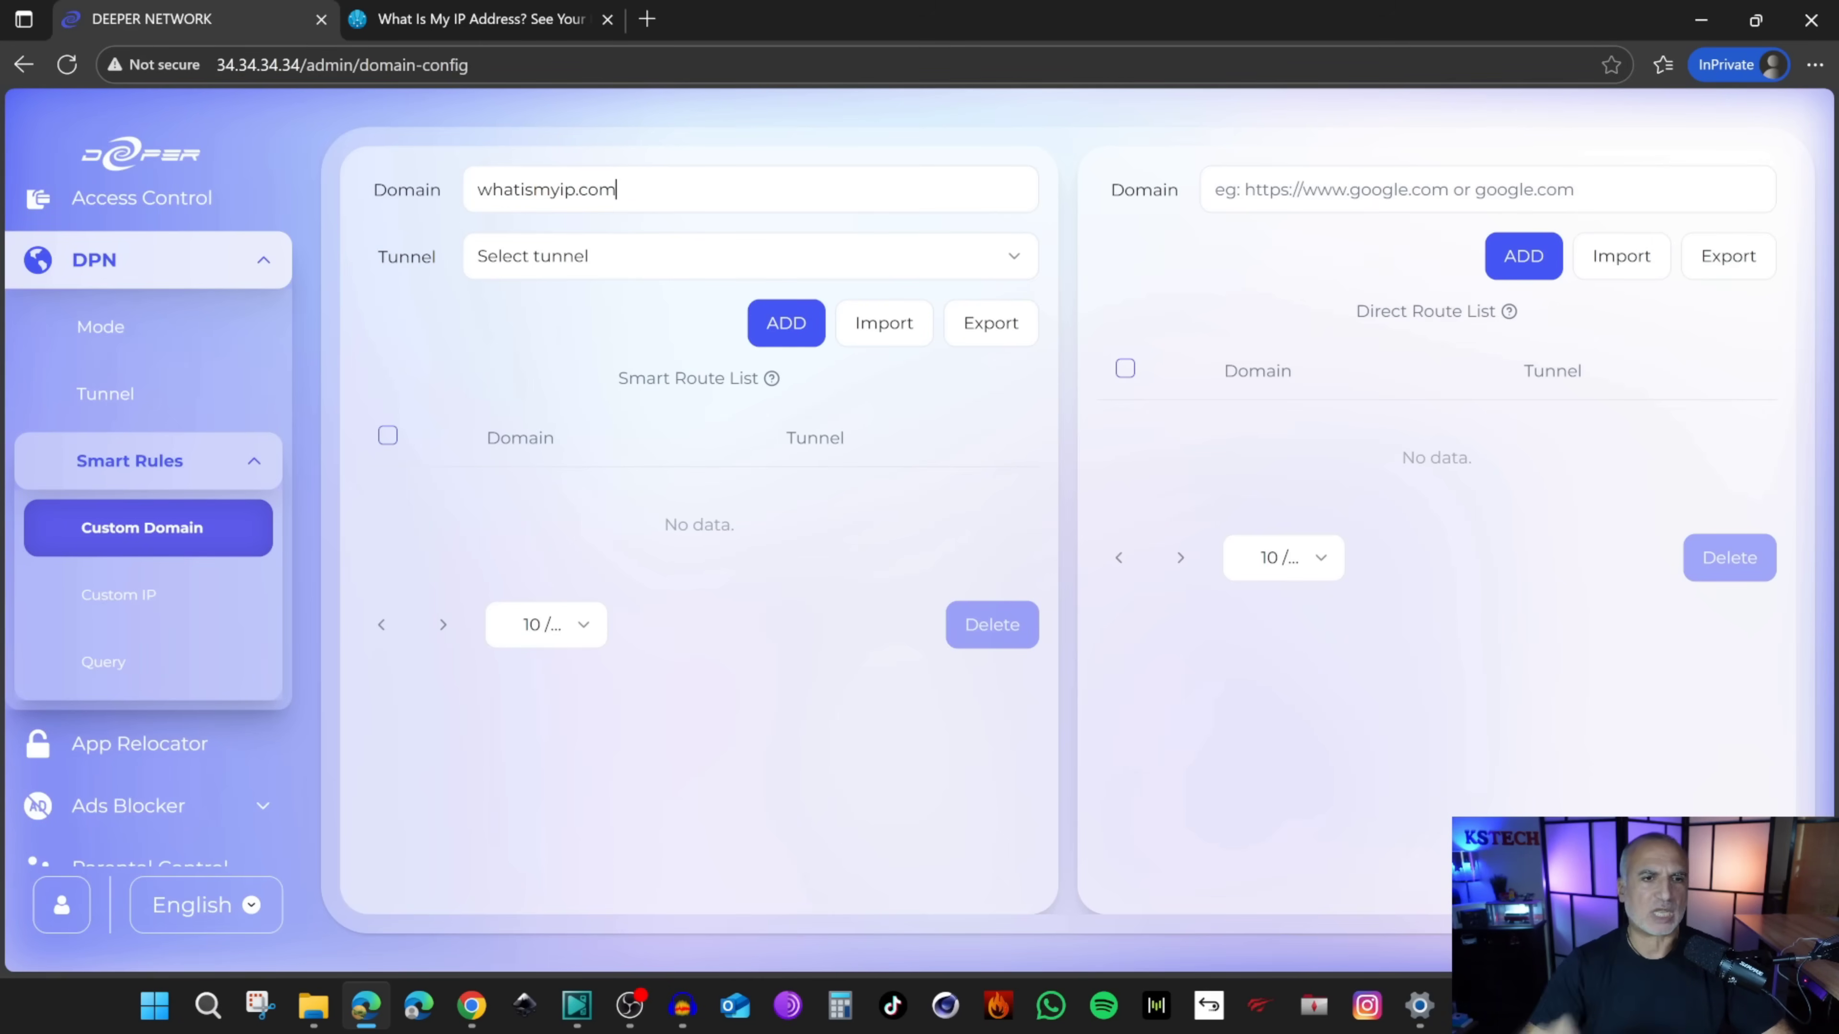
click(614, 261)
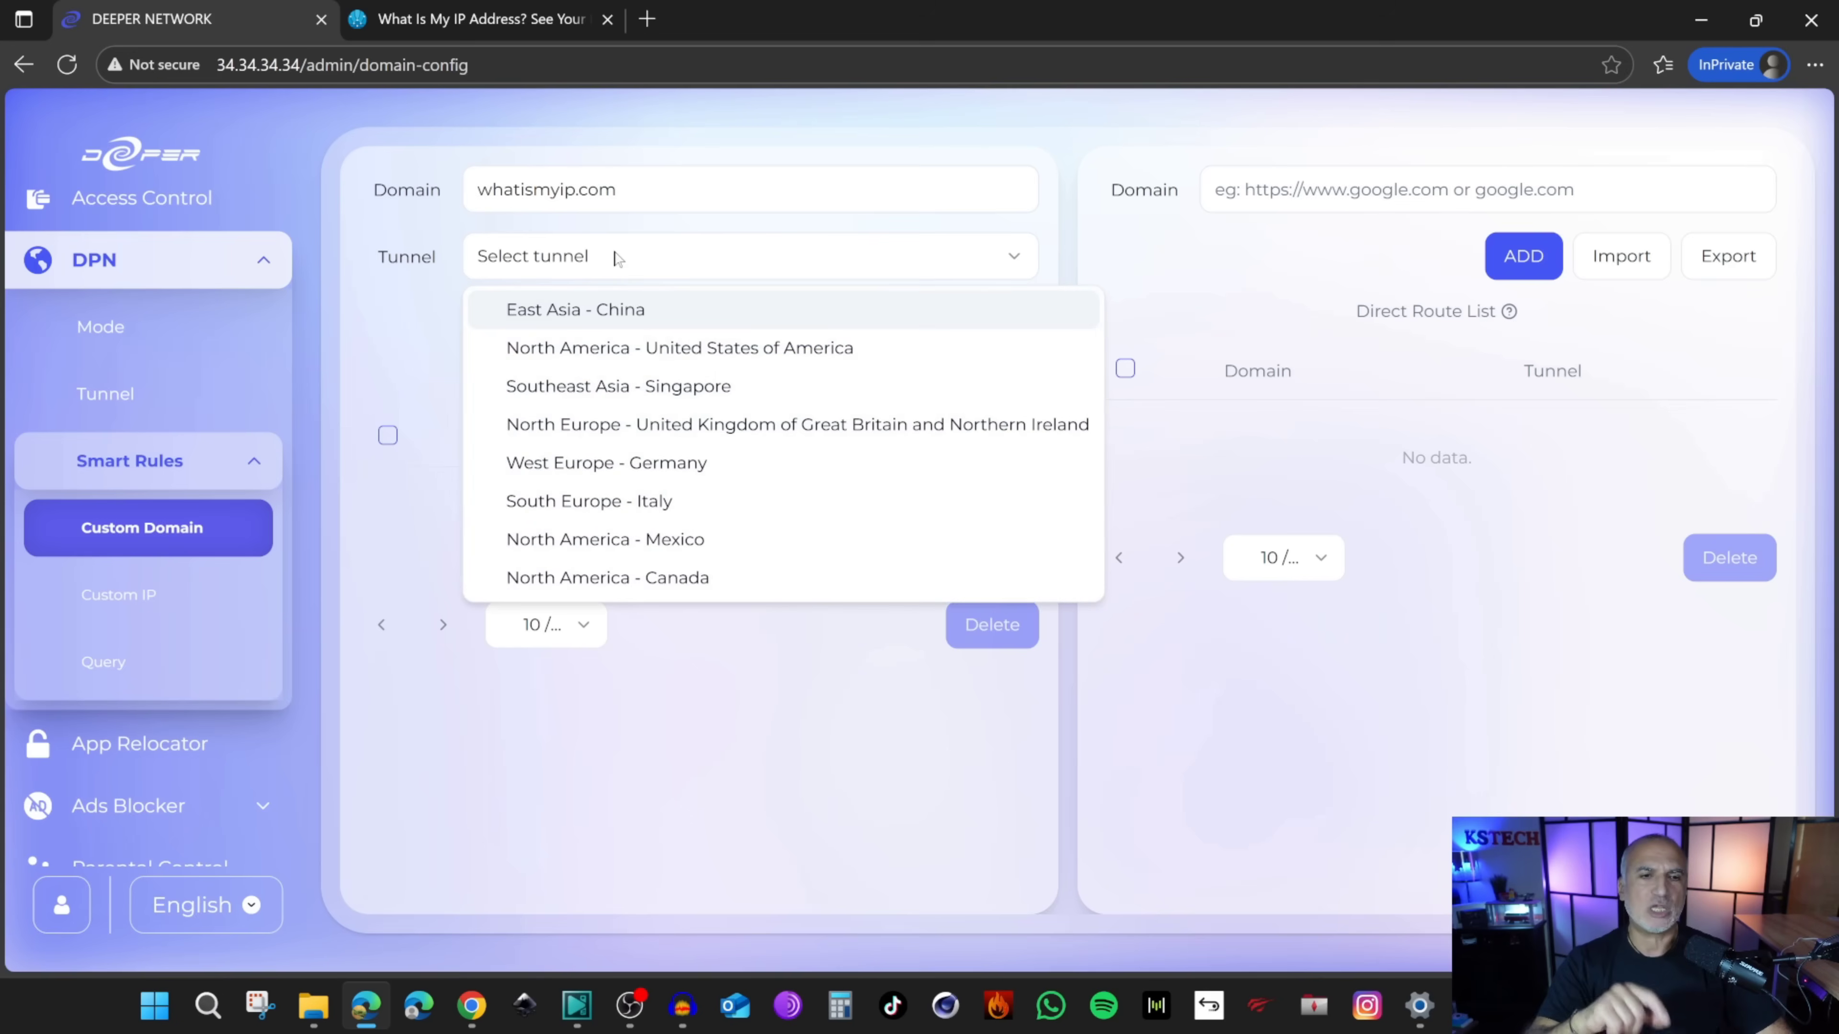
click(681, 393)
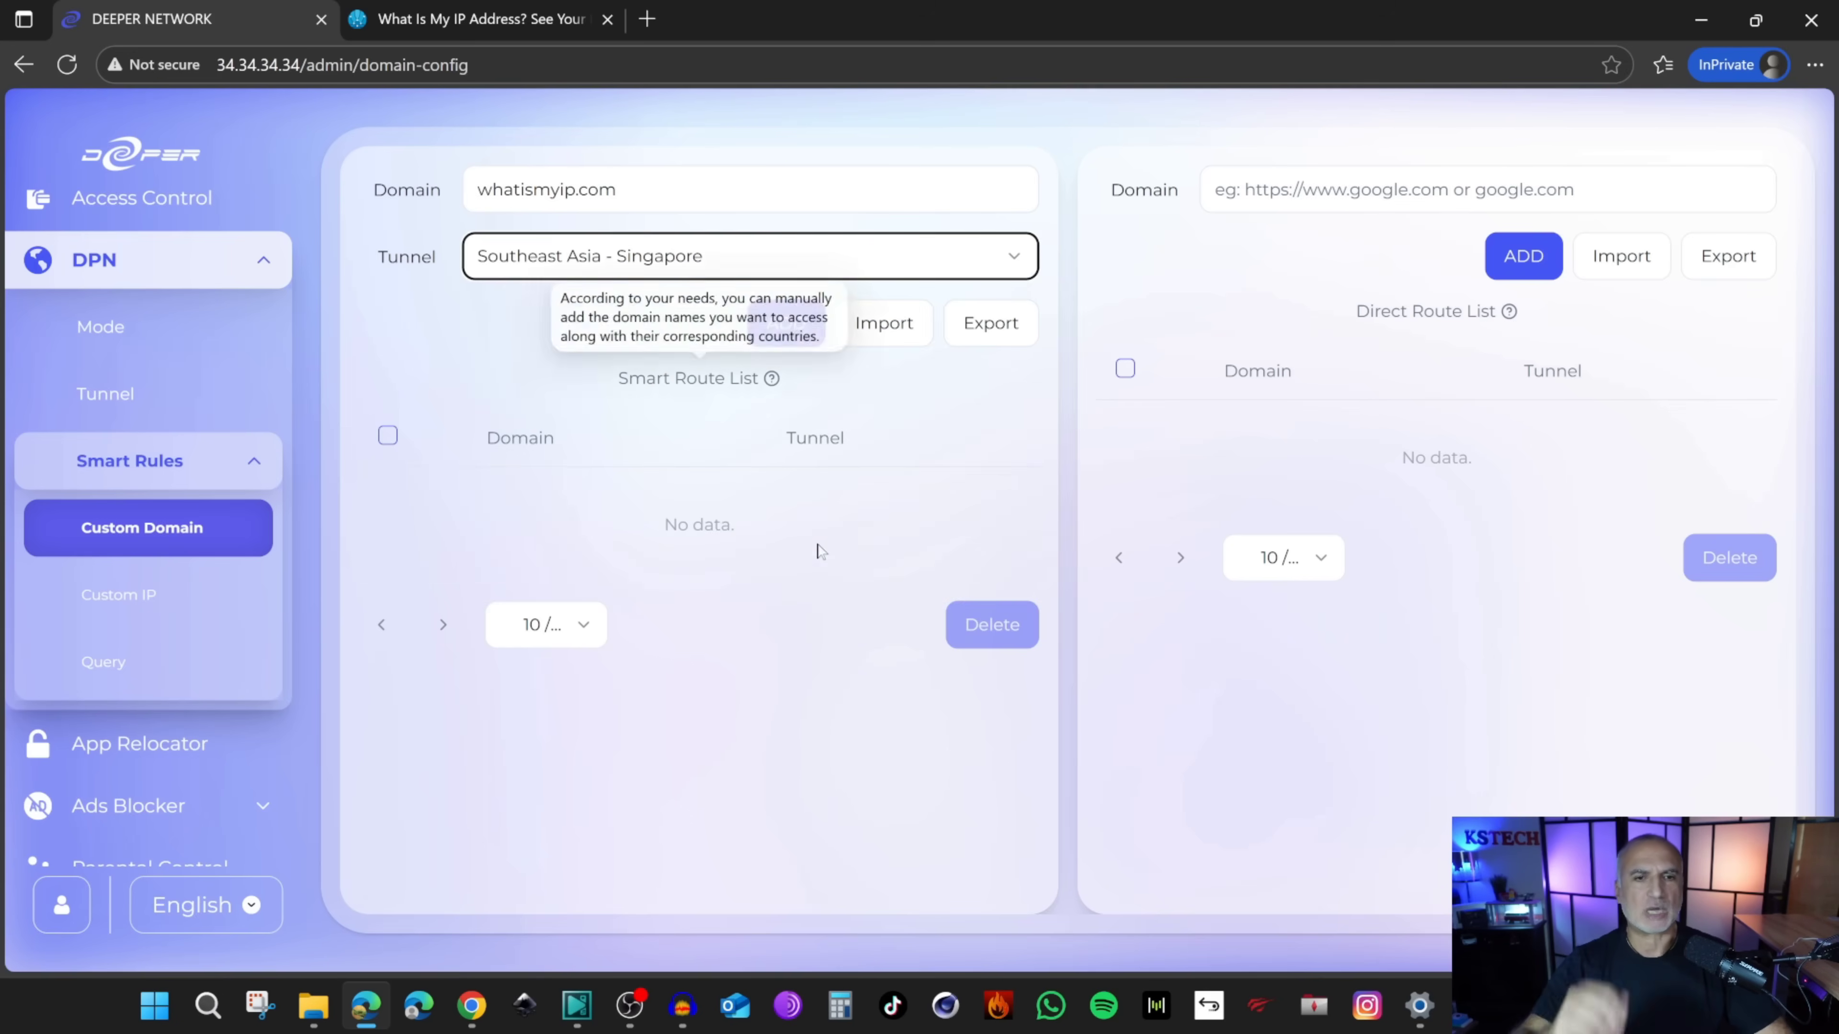
click(785, 323)
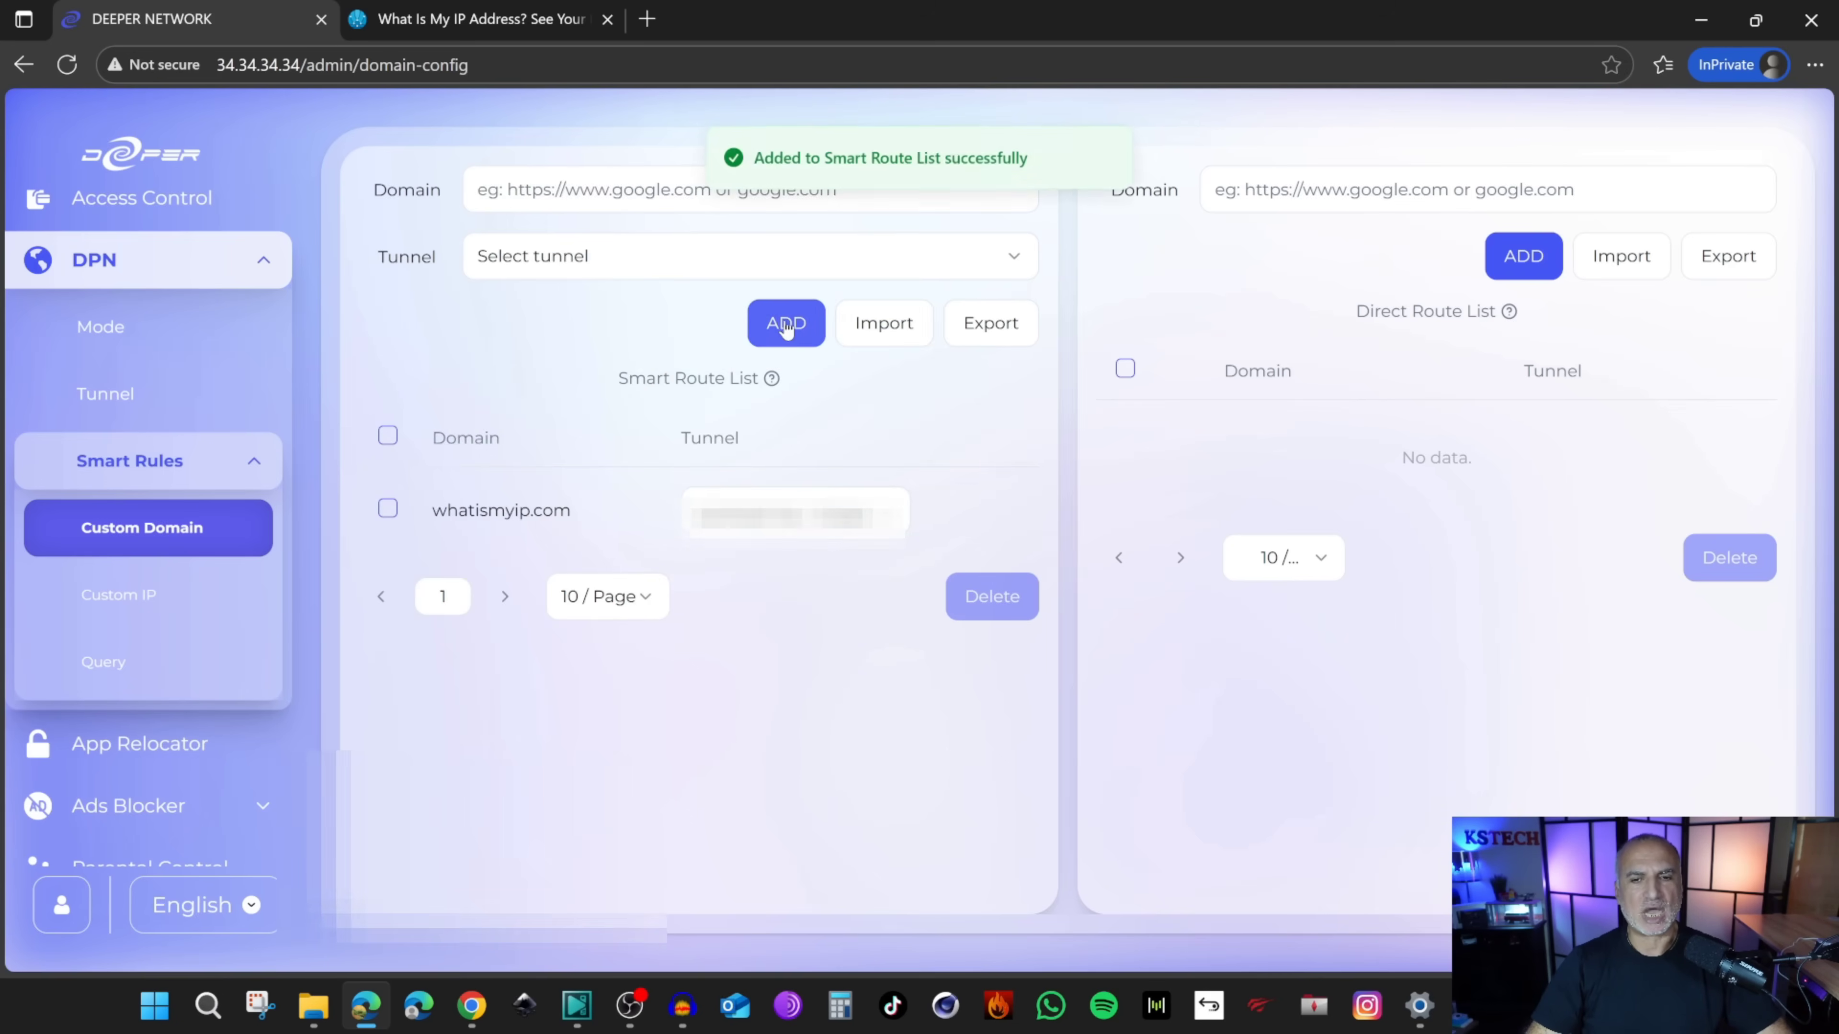
key(ctrl+shift+n)
text(whatismyip.com)
Step: Load whatismyip.com to confirm a Singapore IP location with ISP MyRepublic Limited
key(Return)
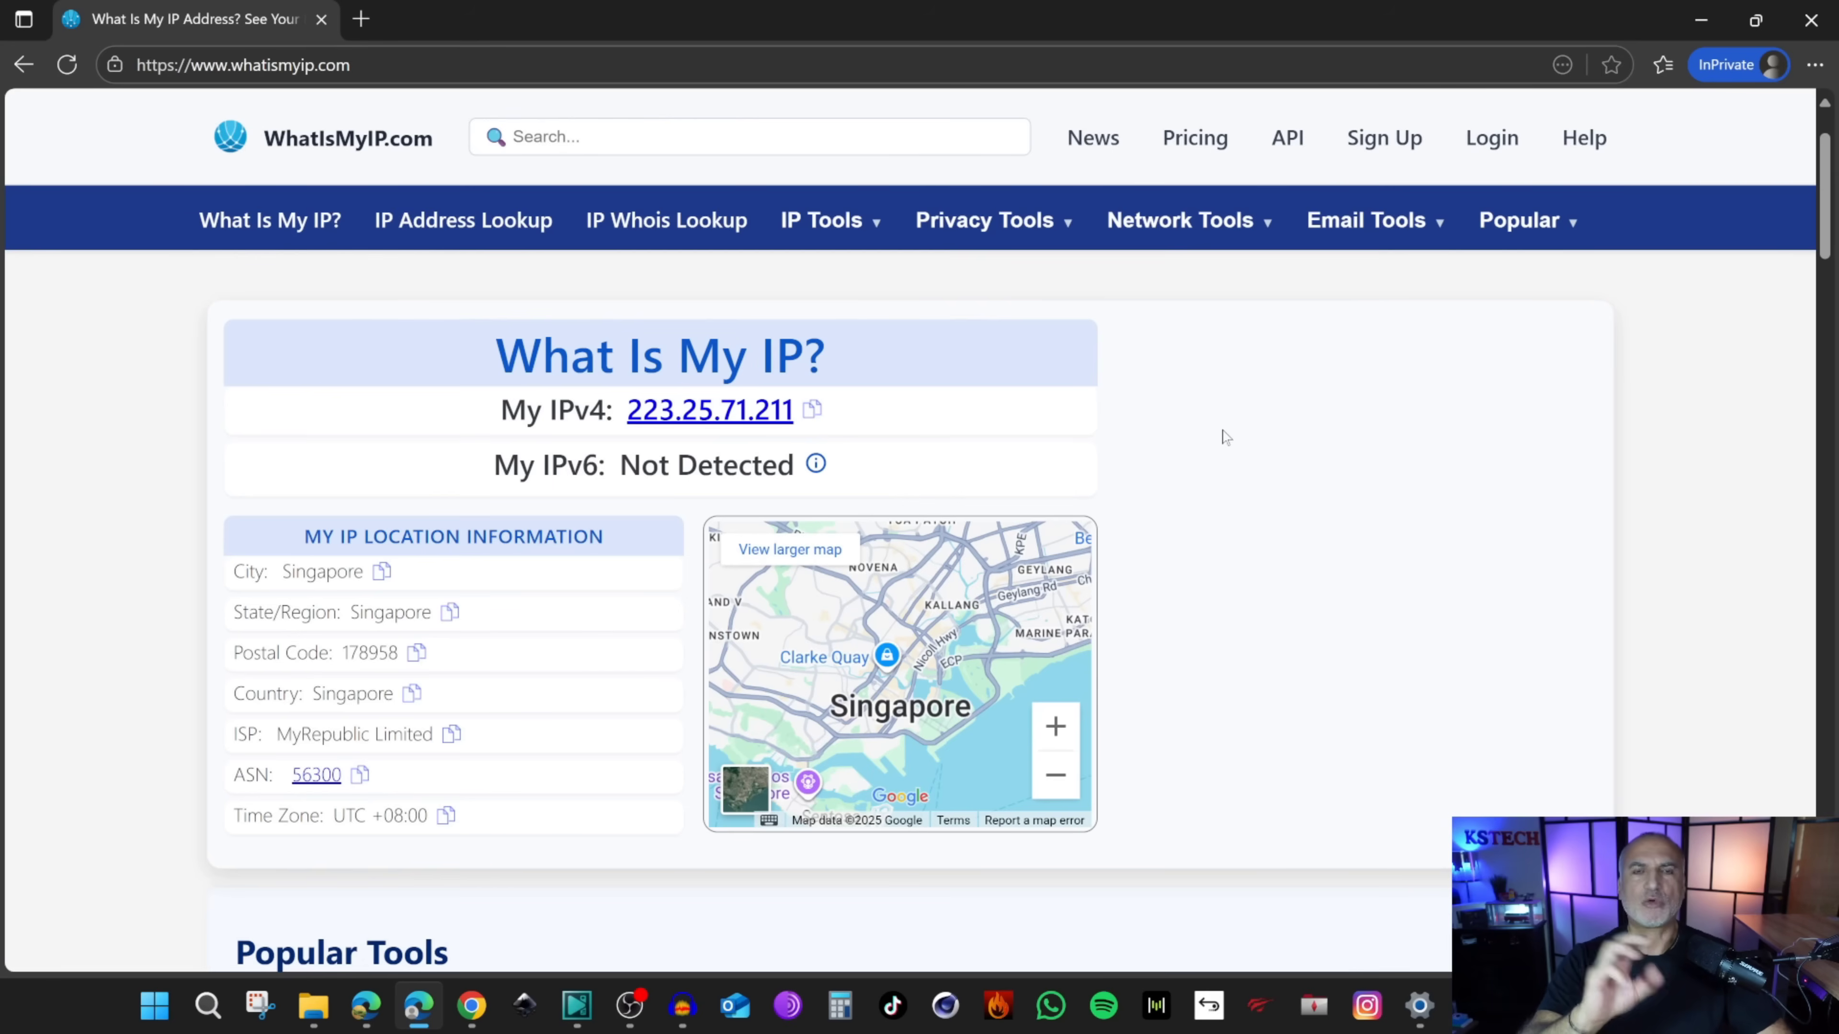
mouse_move(1575, 205)
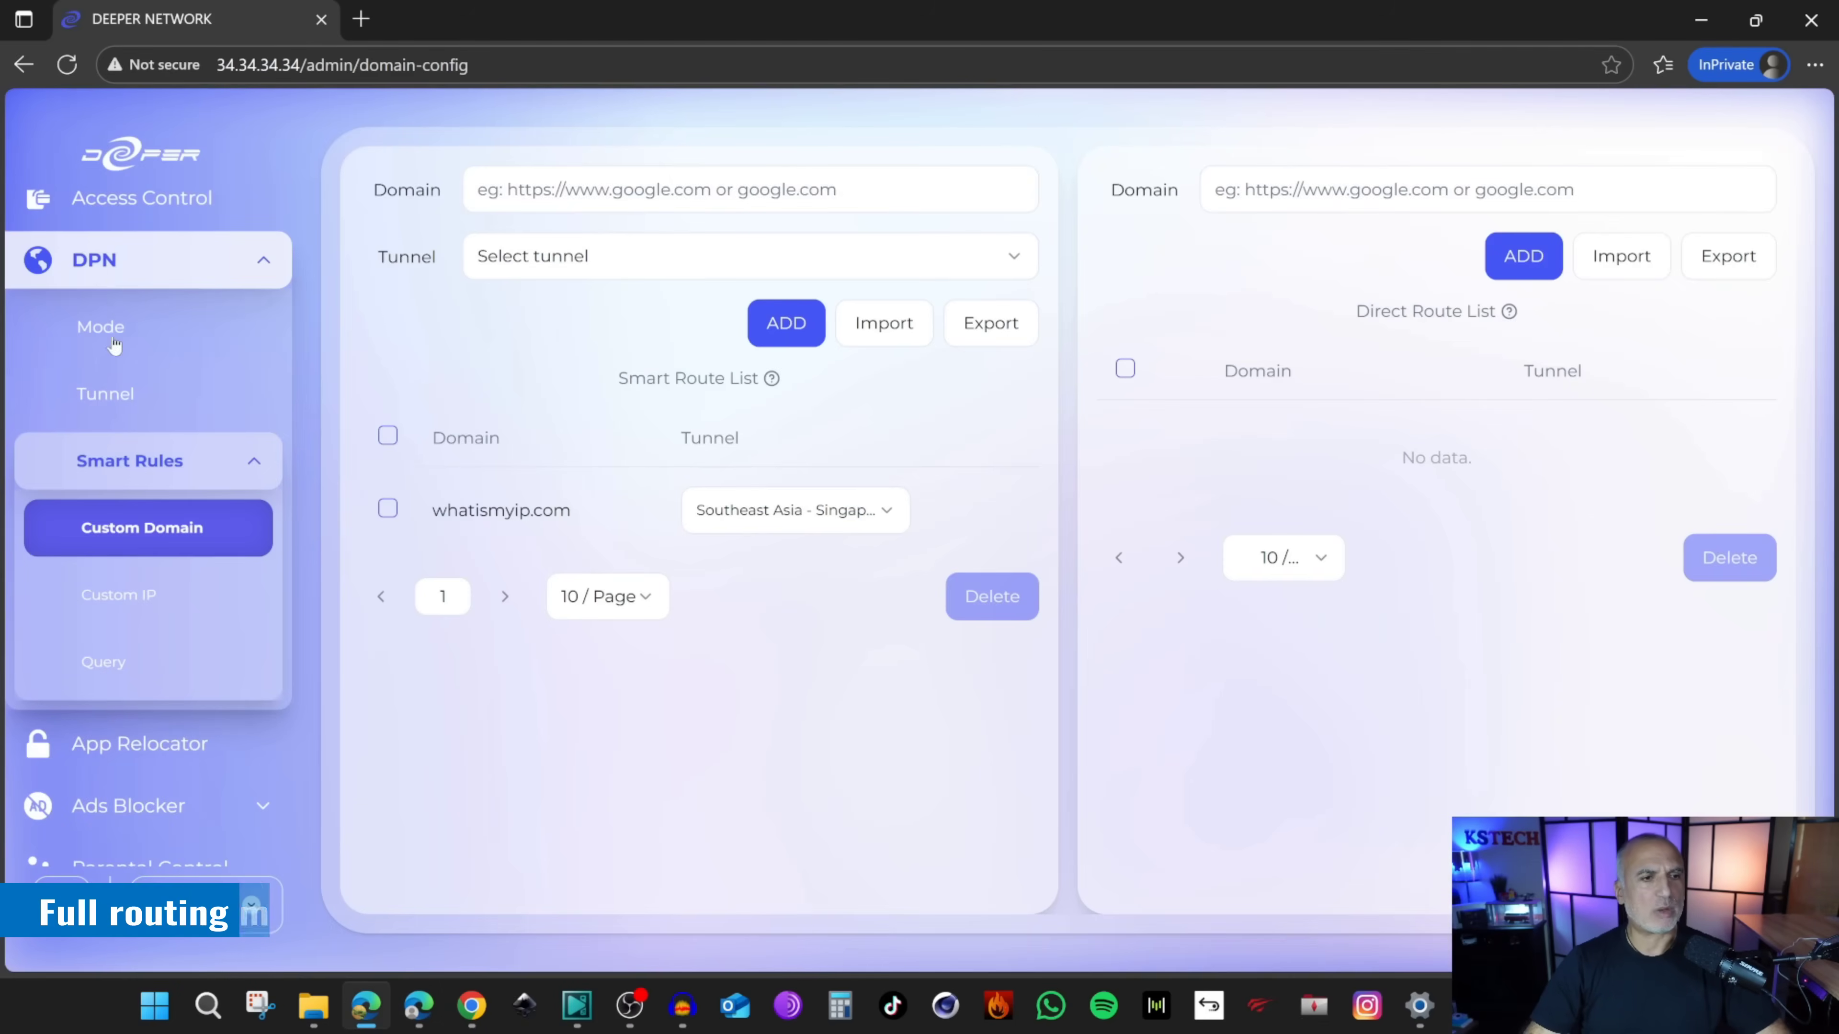
Step: Switch the DPN routing mode to Full Routing with the kill switch on, and confirm it
click(108, 329)
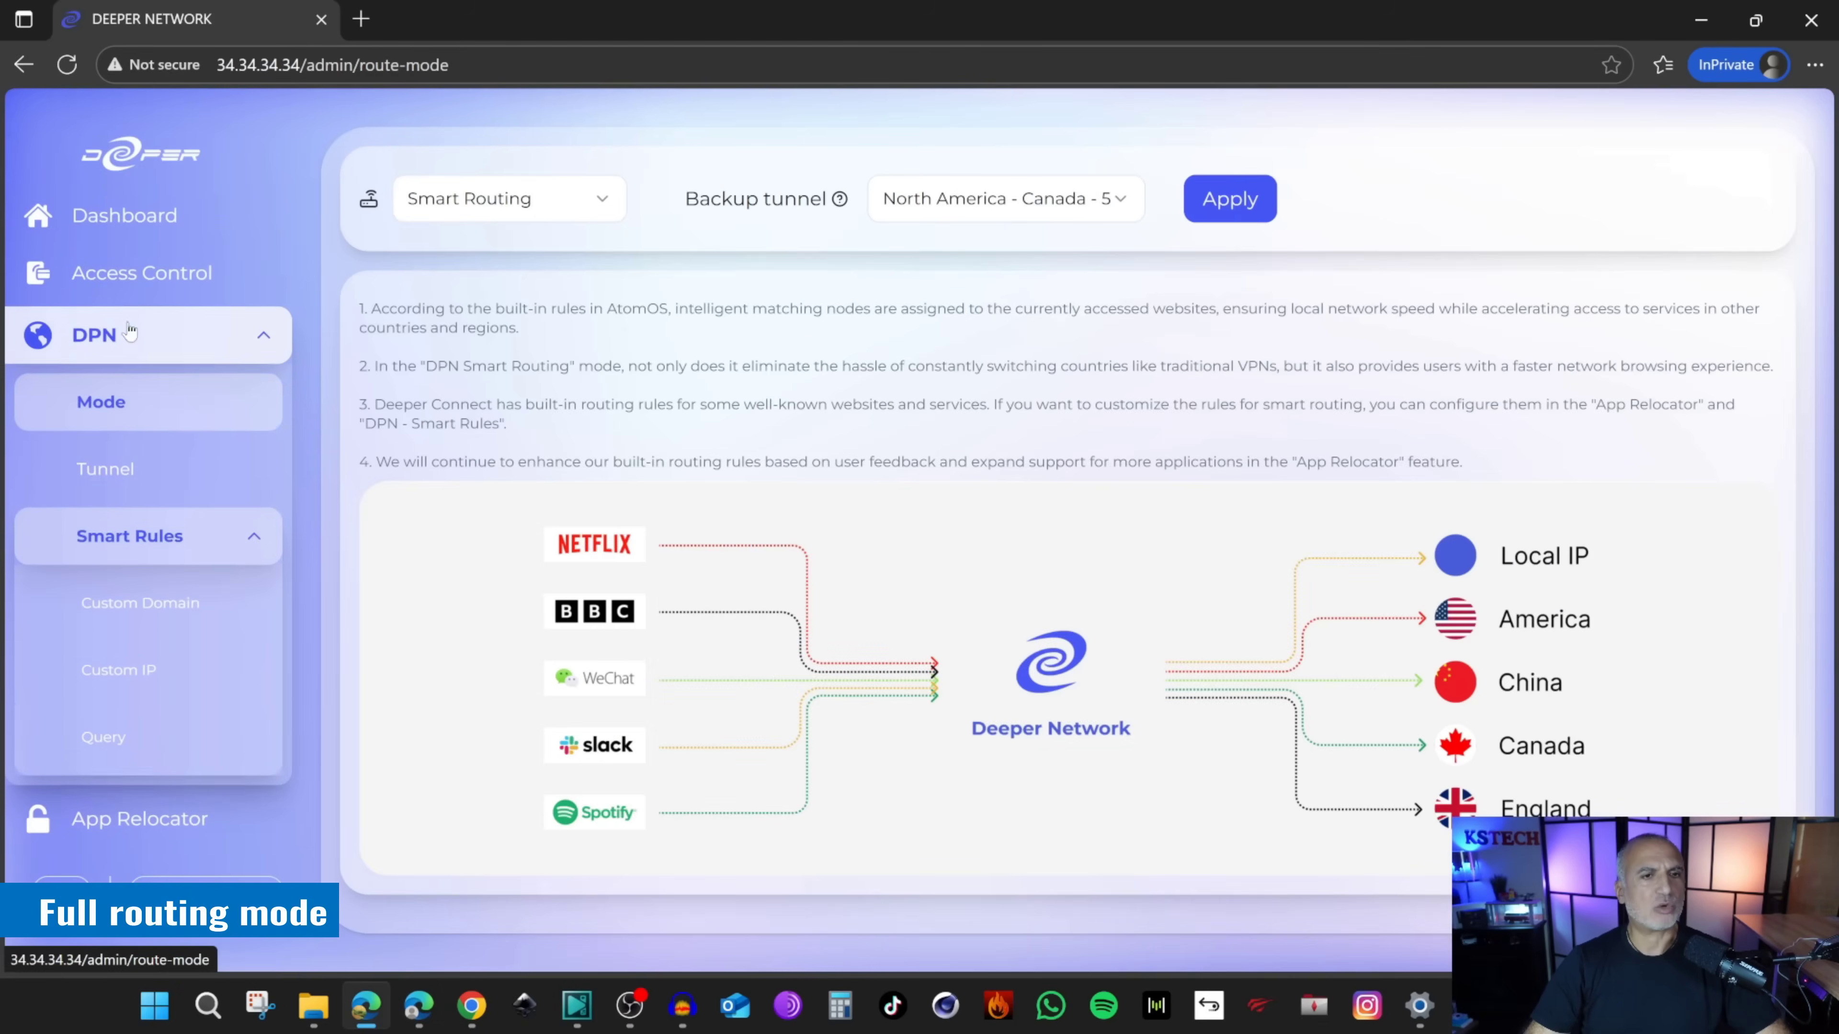
click(569, 206)
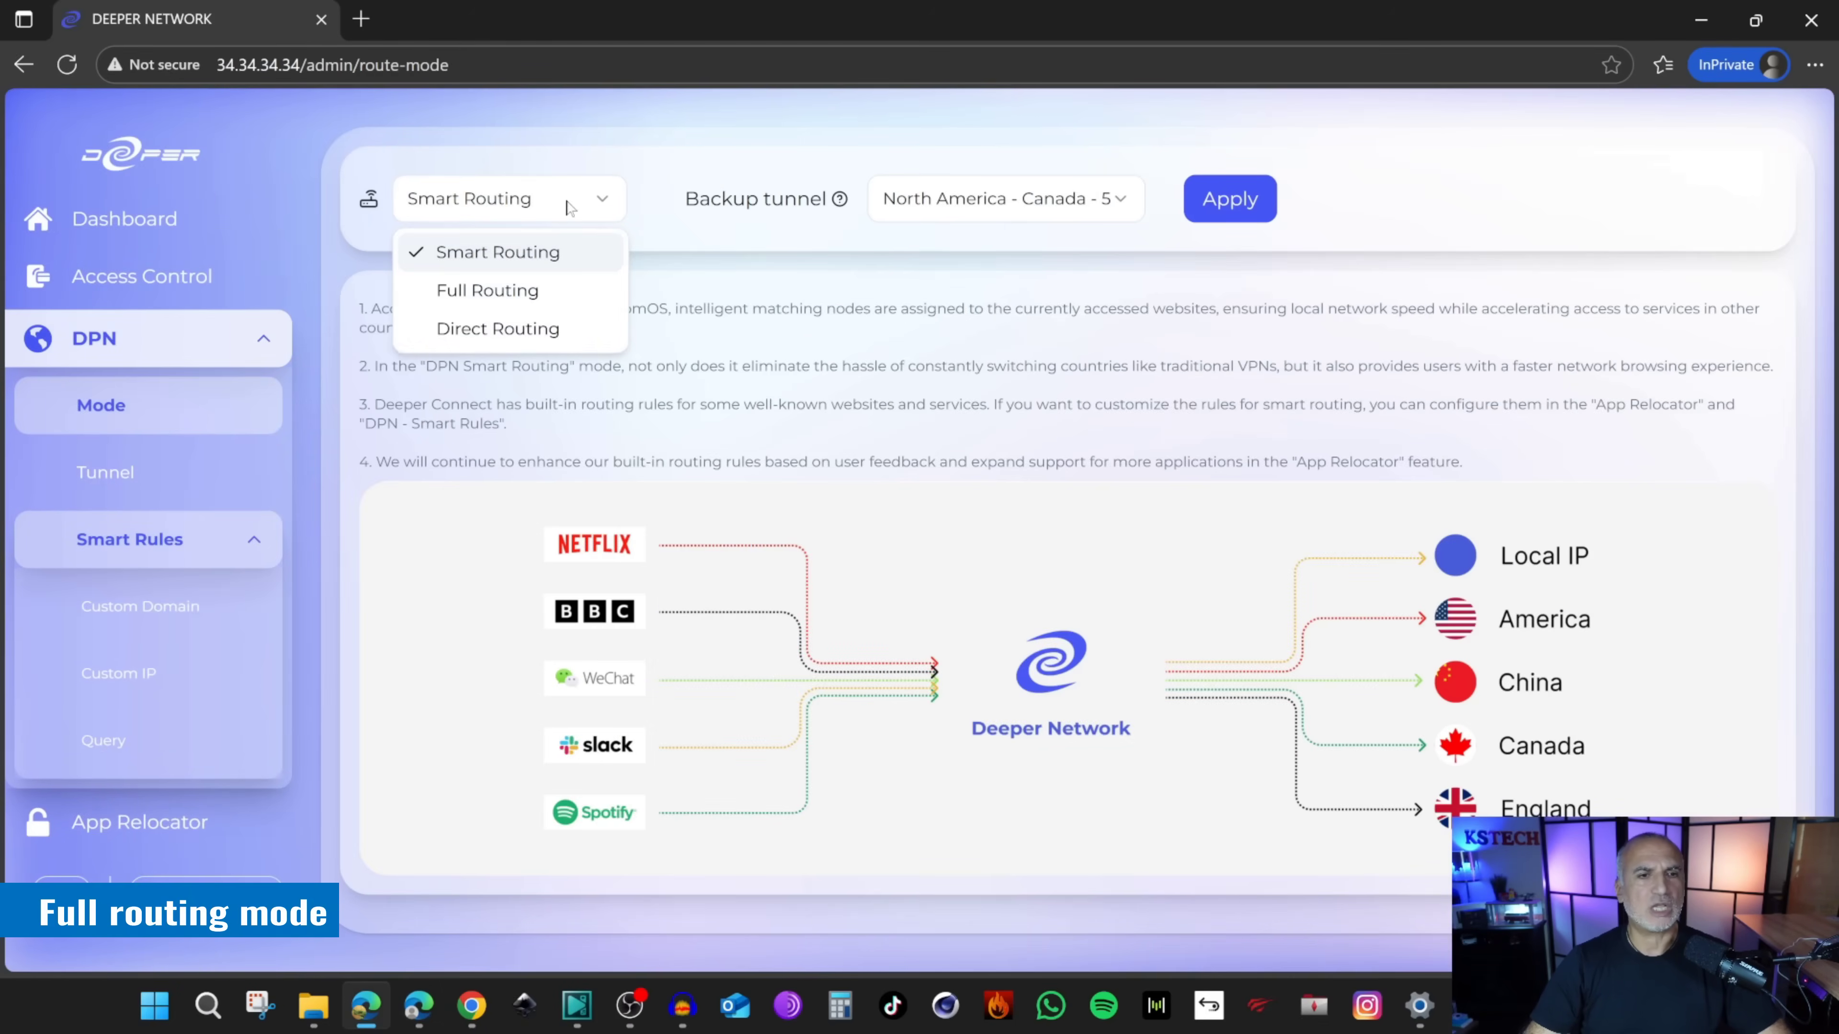
click(483, 291)
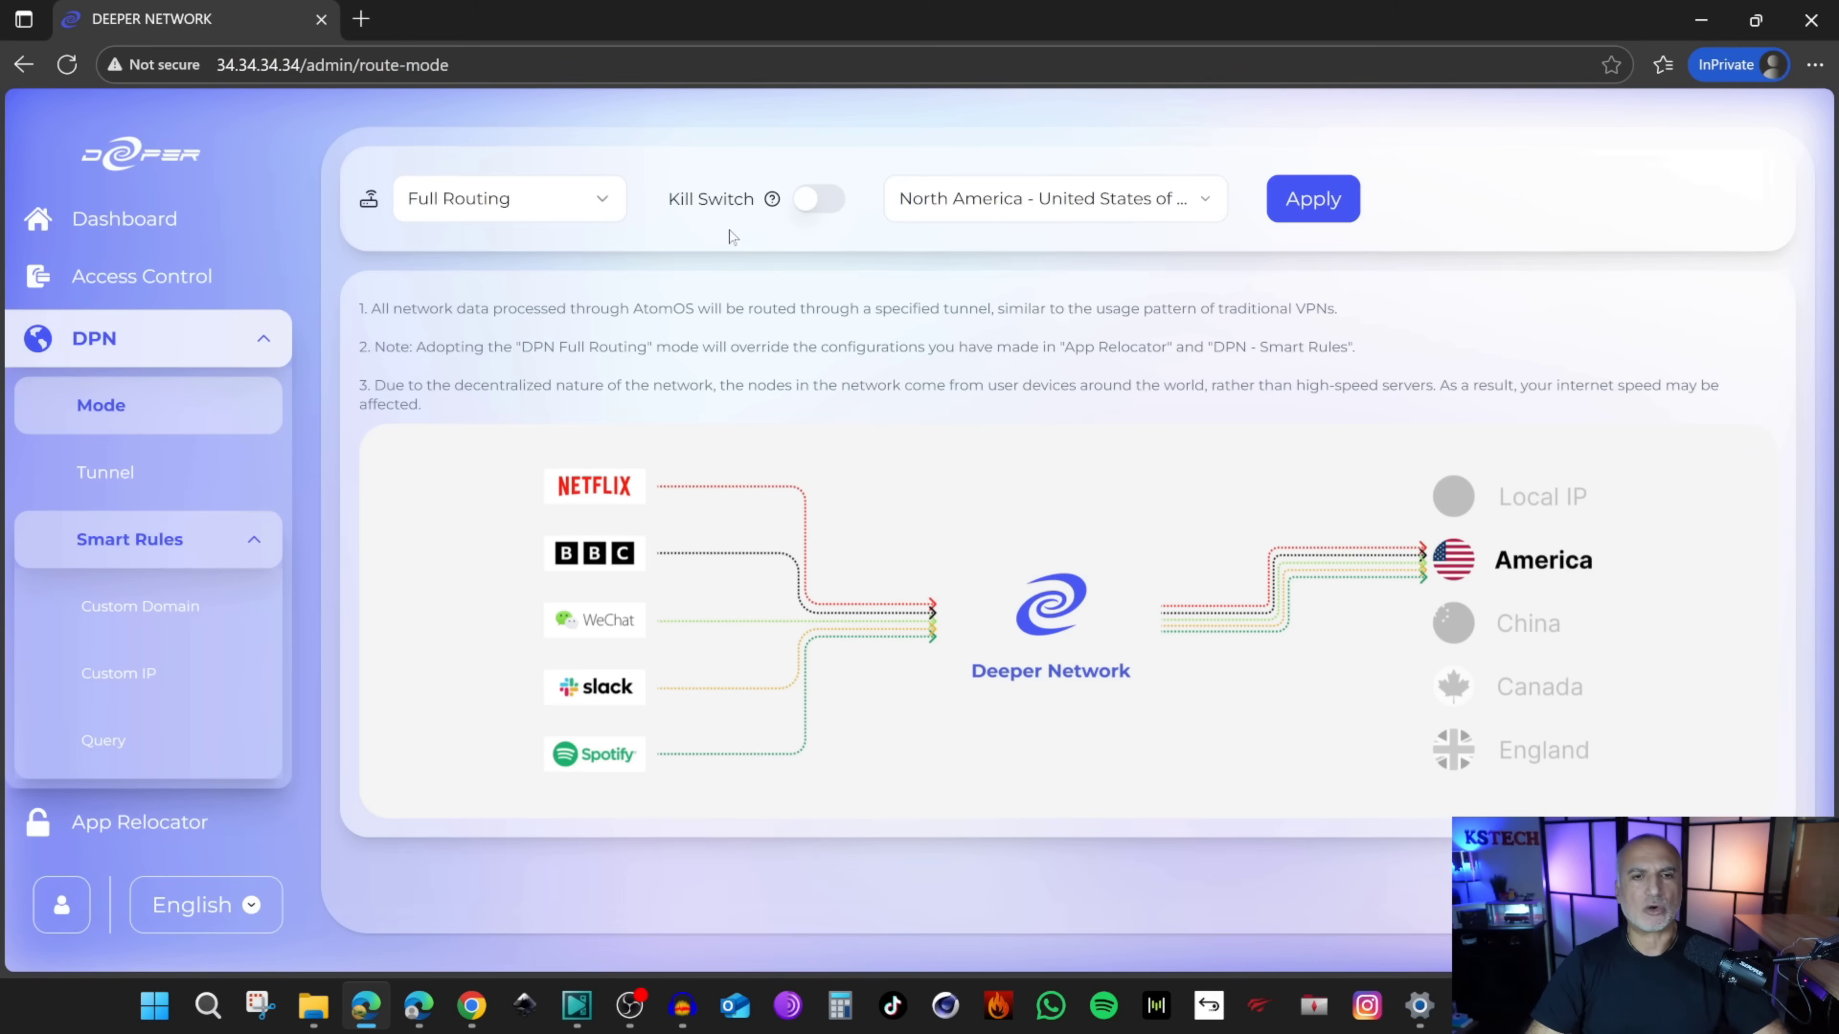
click(819, 202)
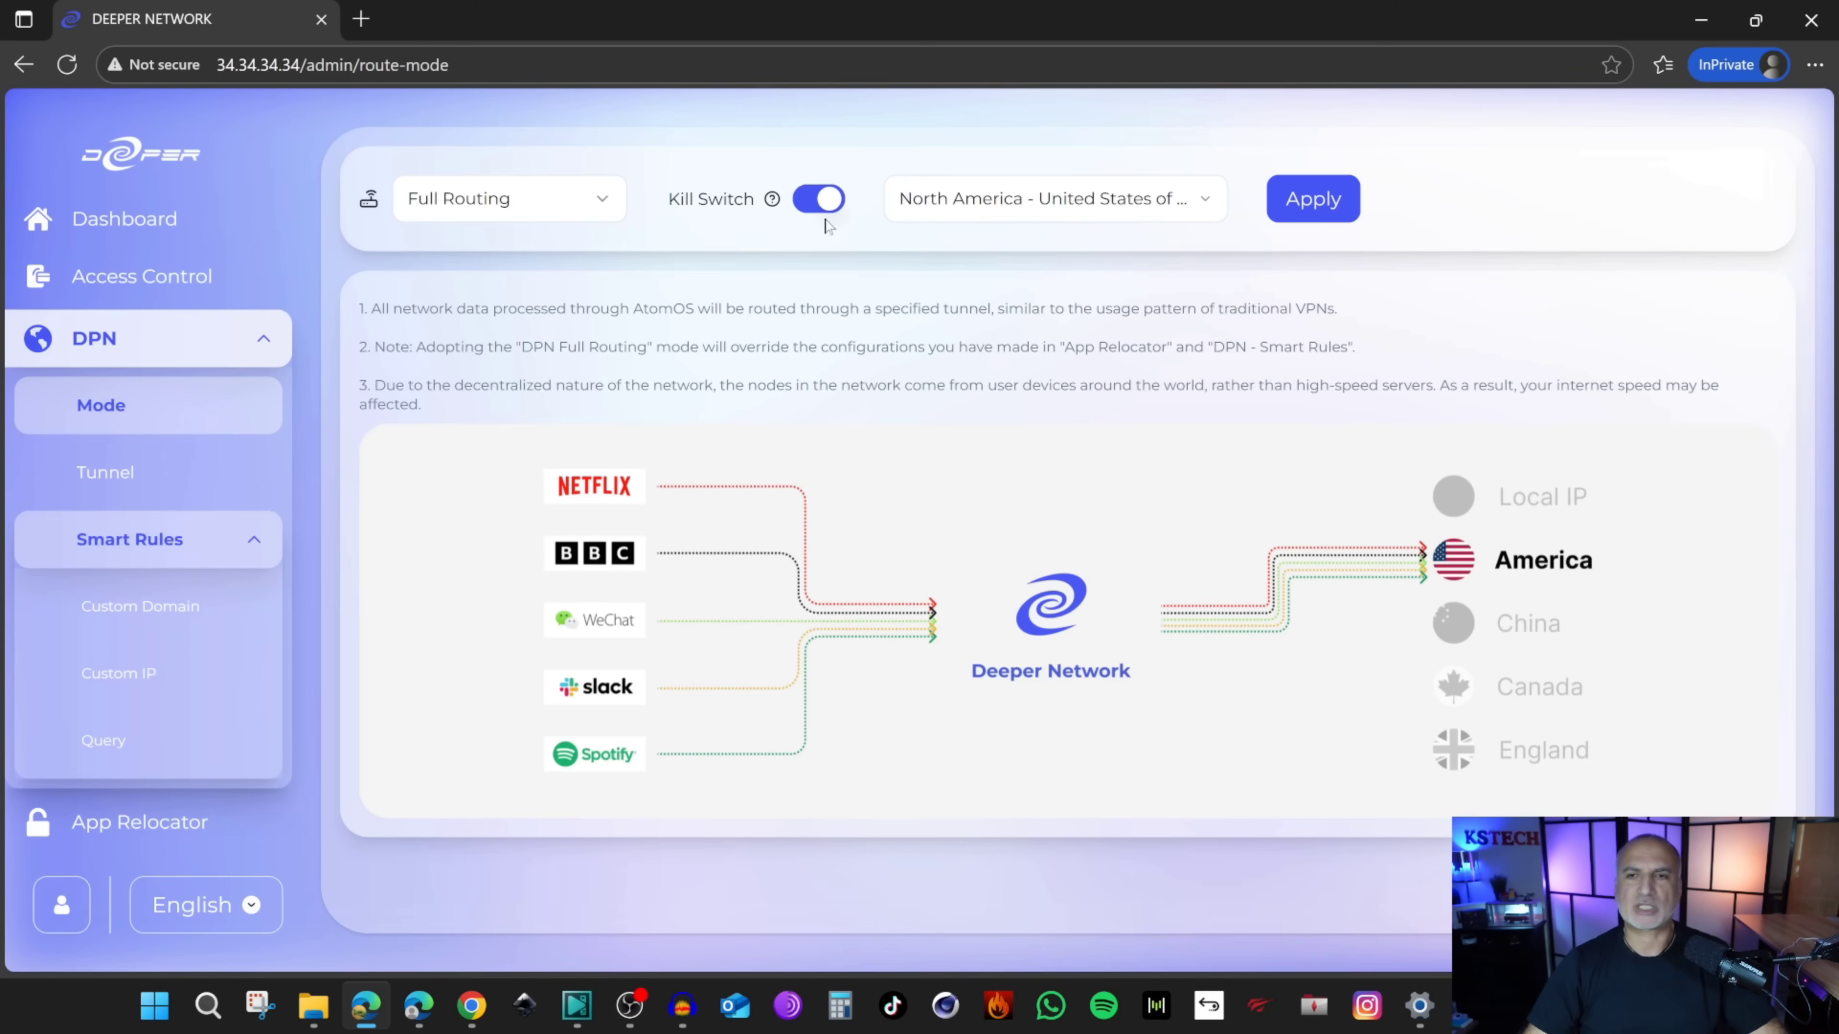
click(1303, 198)
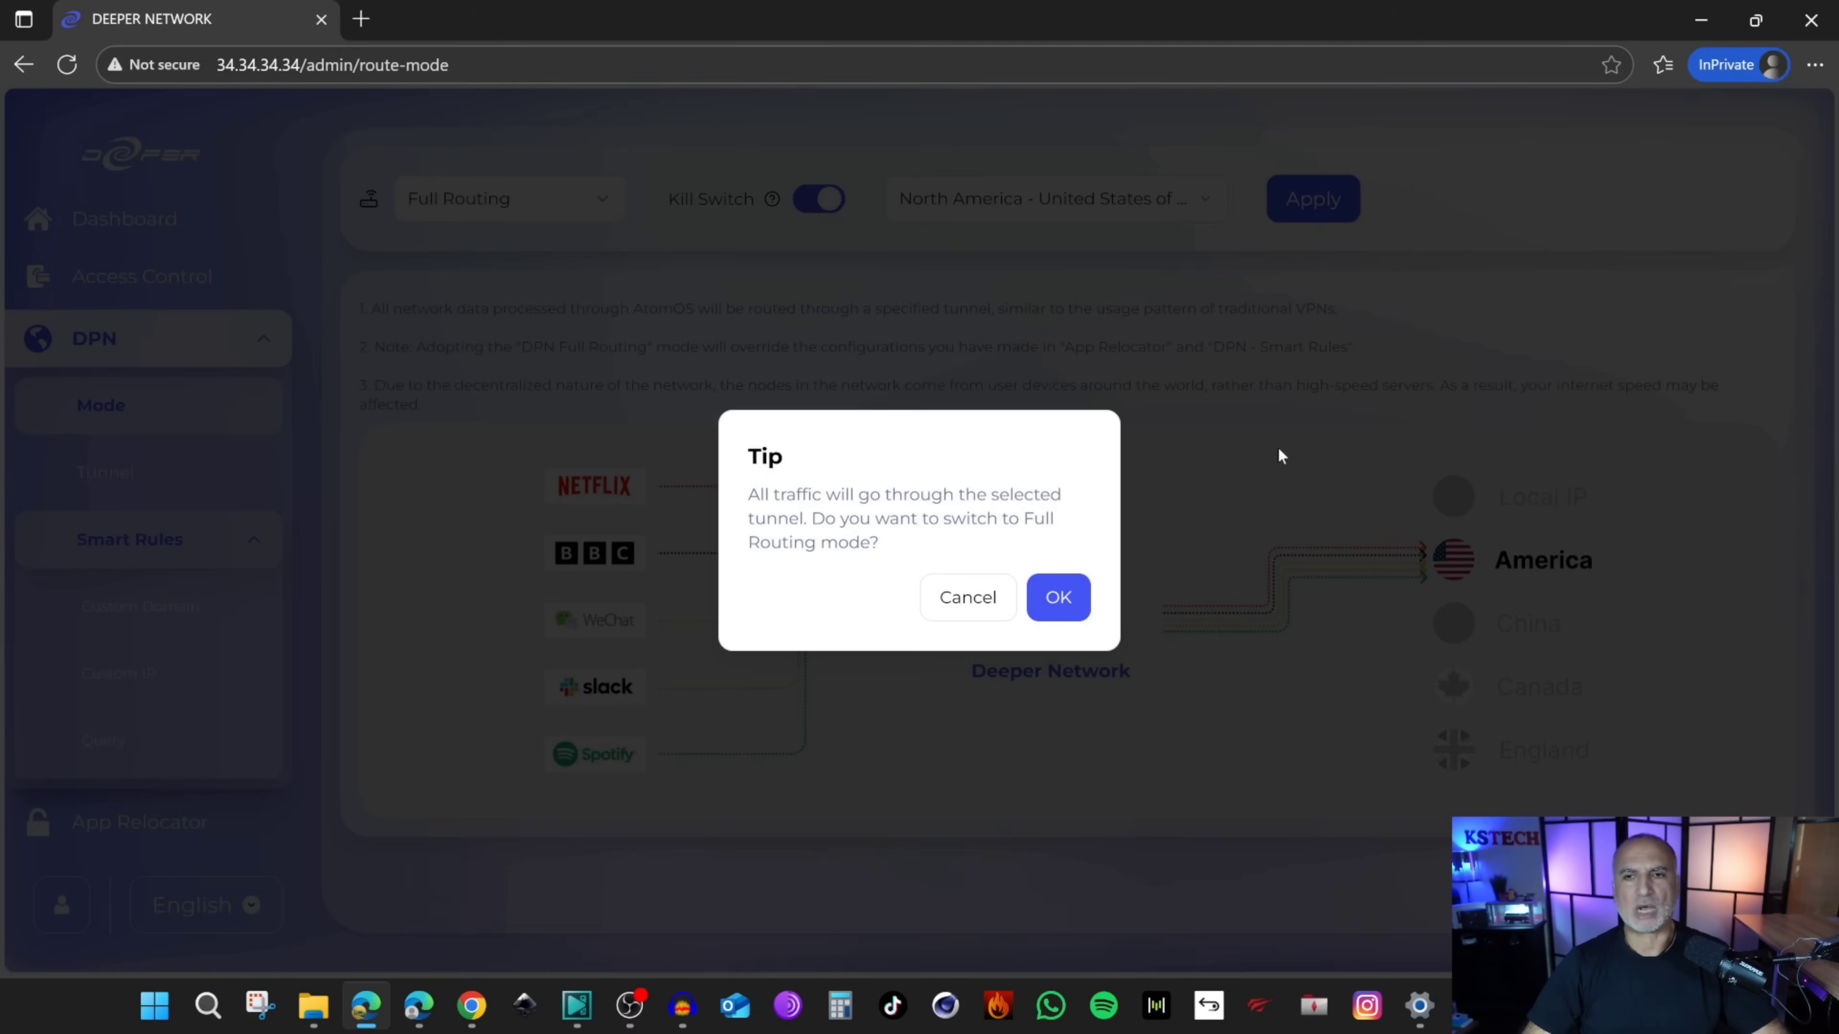
click(1085, 595)
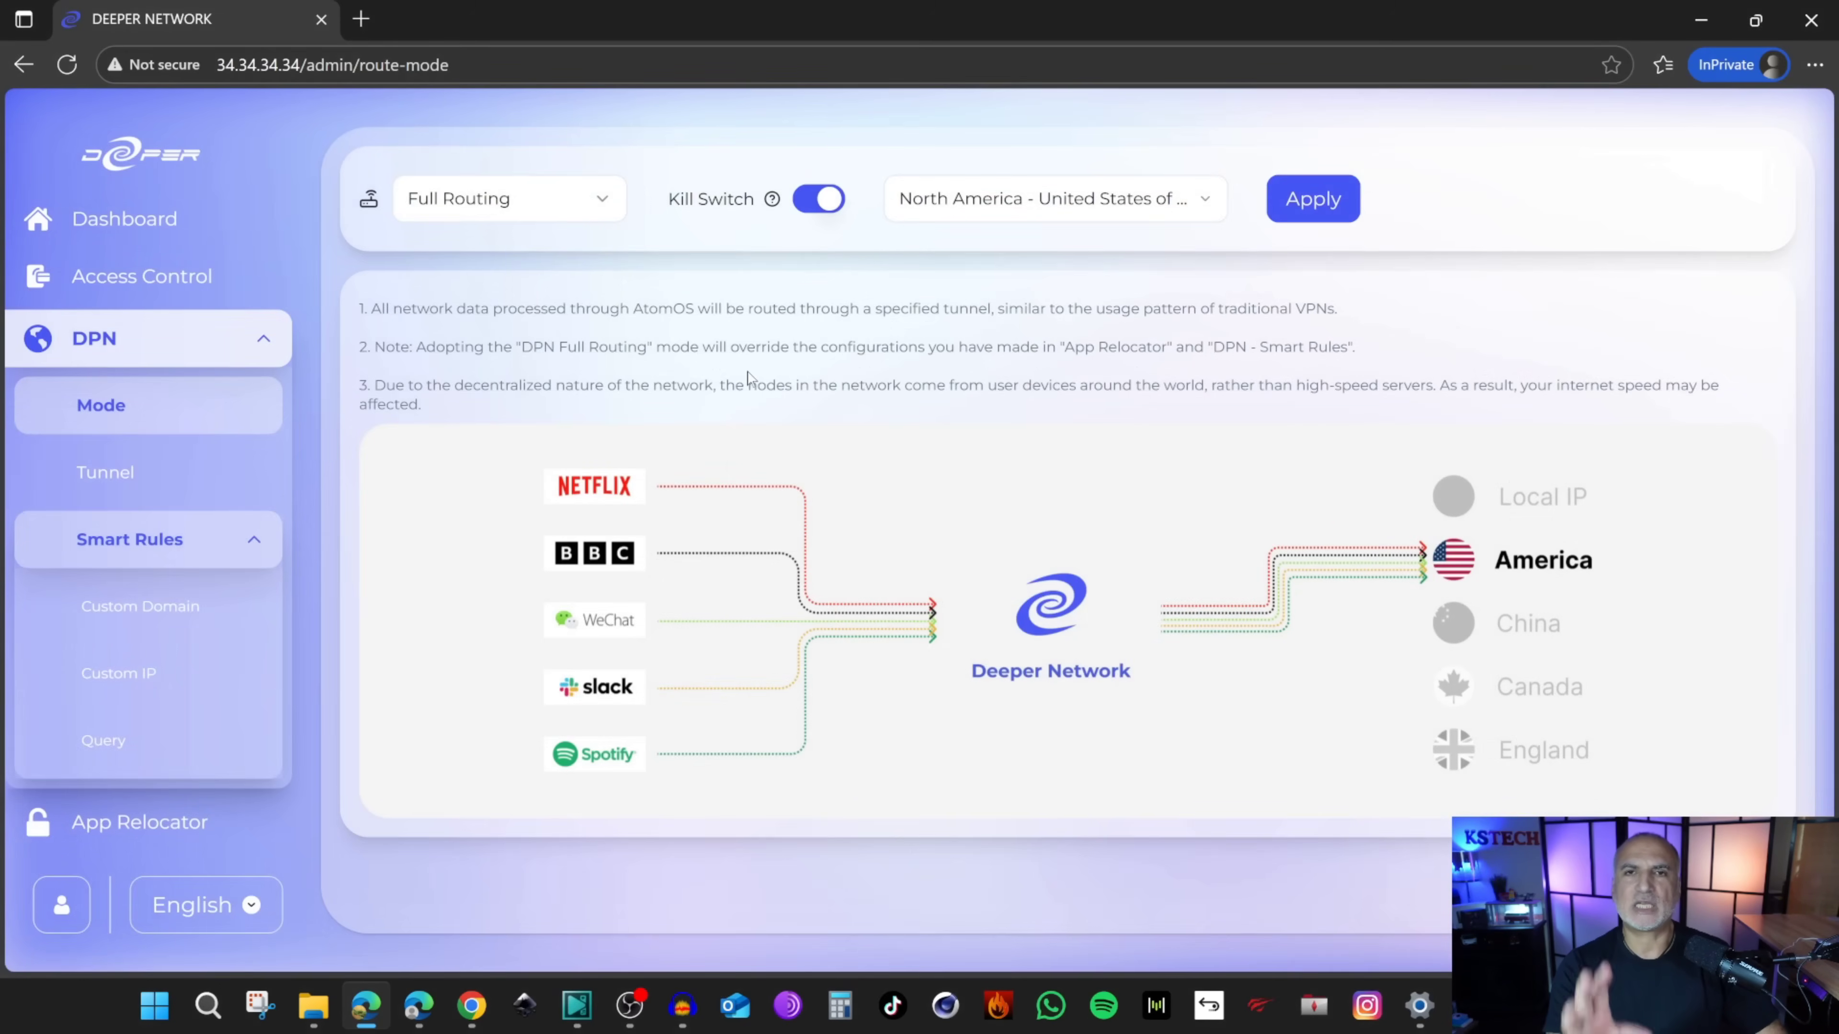
Step: Reload whatismyip.com to see the public IP now located in New Britain, Connecticut
click(148, 616)
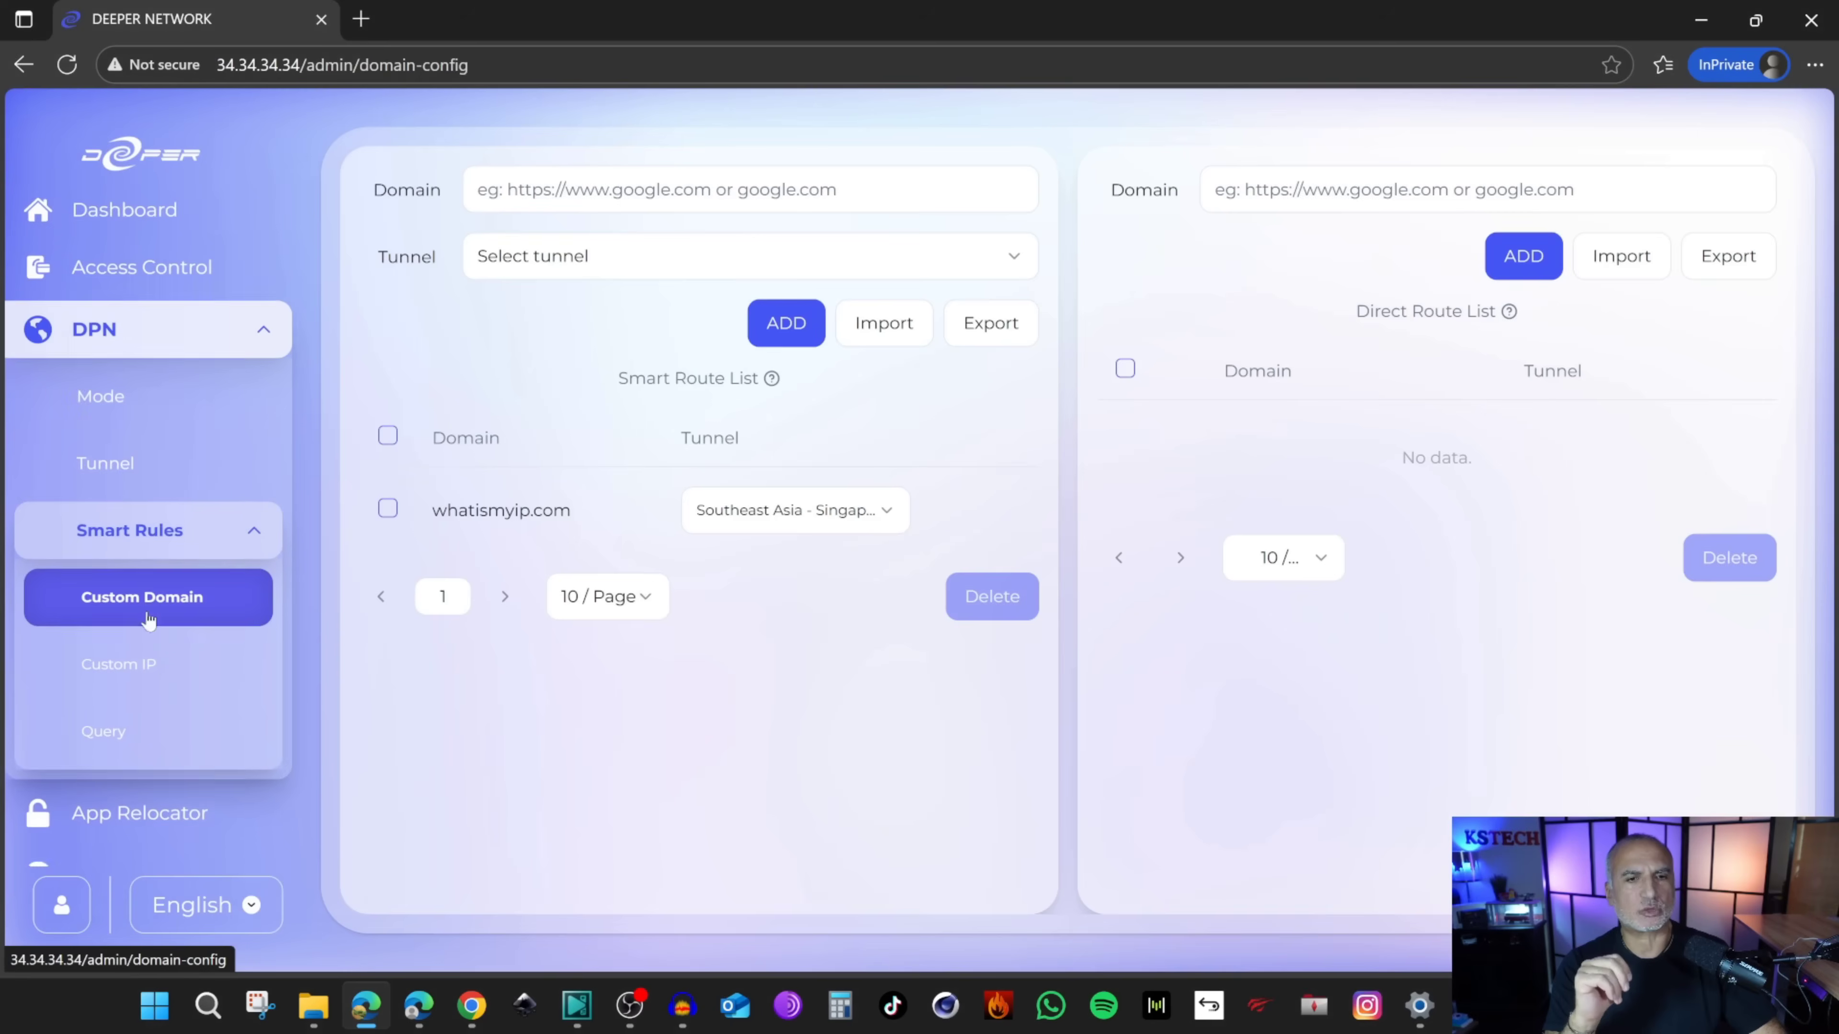
scroll(149, 616, down, 1)
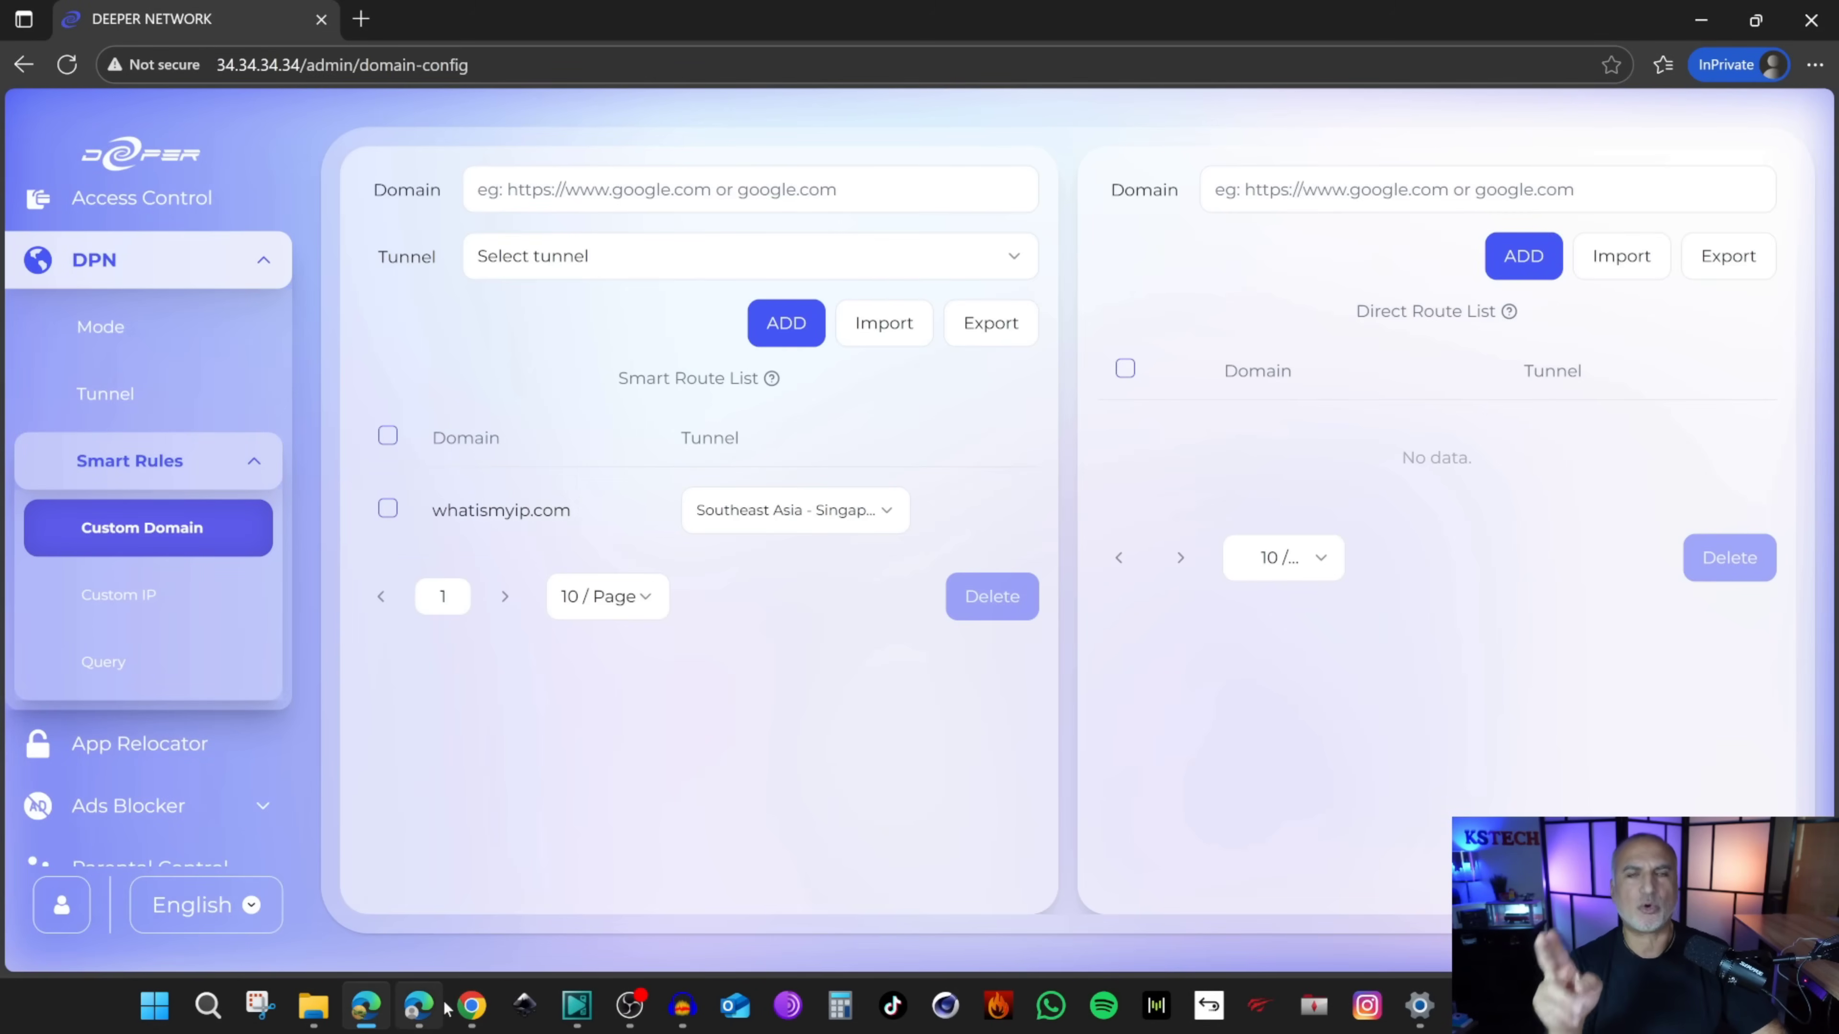
mouse_move(454, 1009)
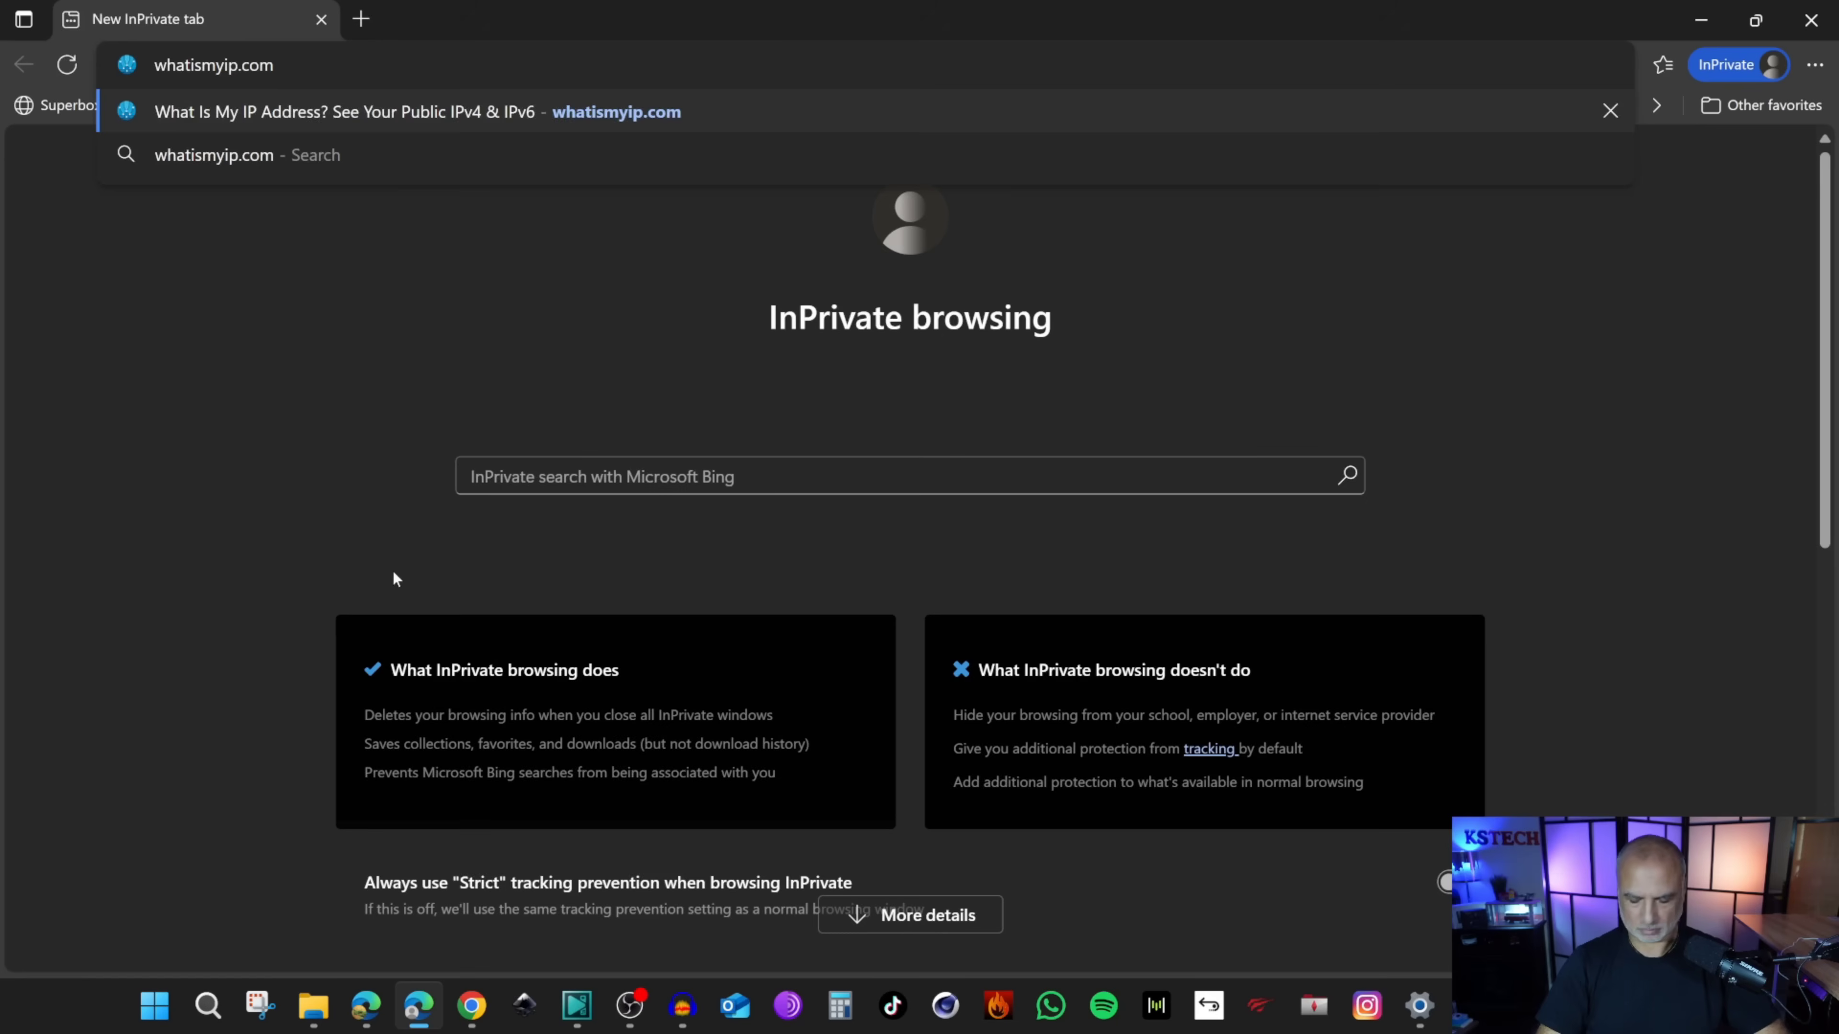
key(Return)
scroll(1021, 533, down, 2)
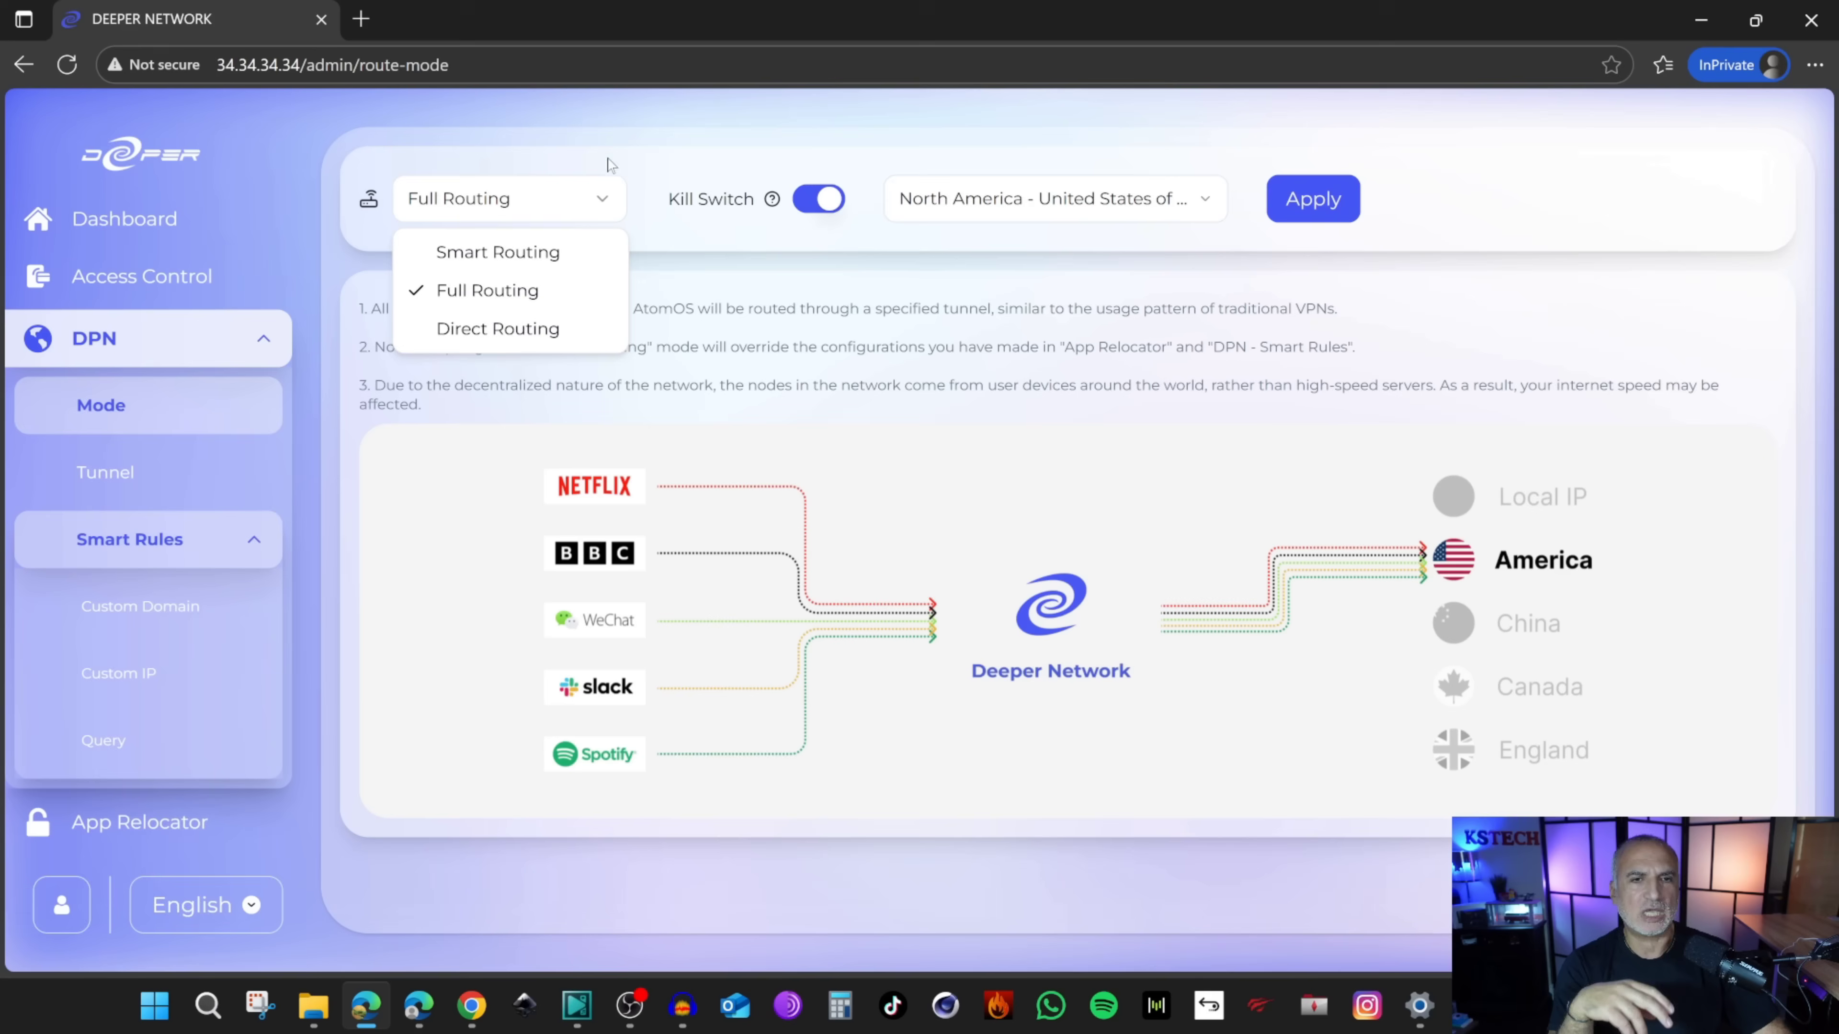
Step: Apply and confirm Direct Routing as the DPN mode, then collapse the DPN menu
click(608, 164)
click(564, 210)
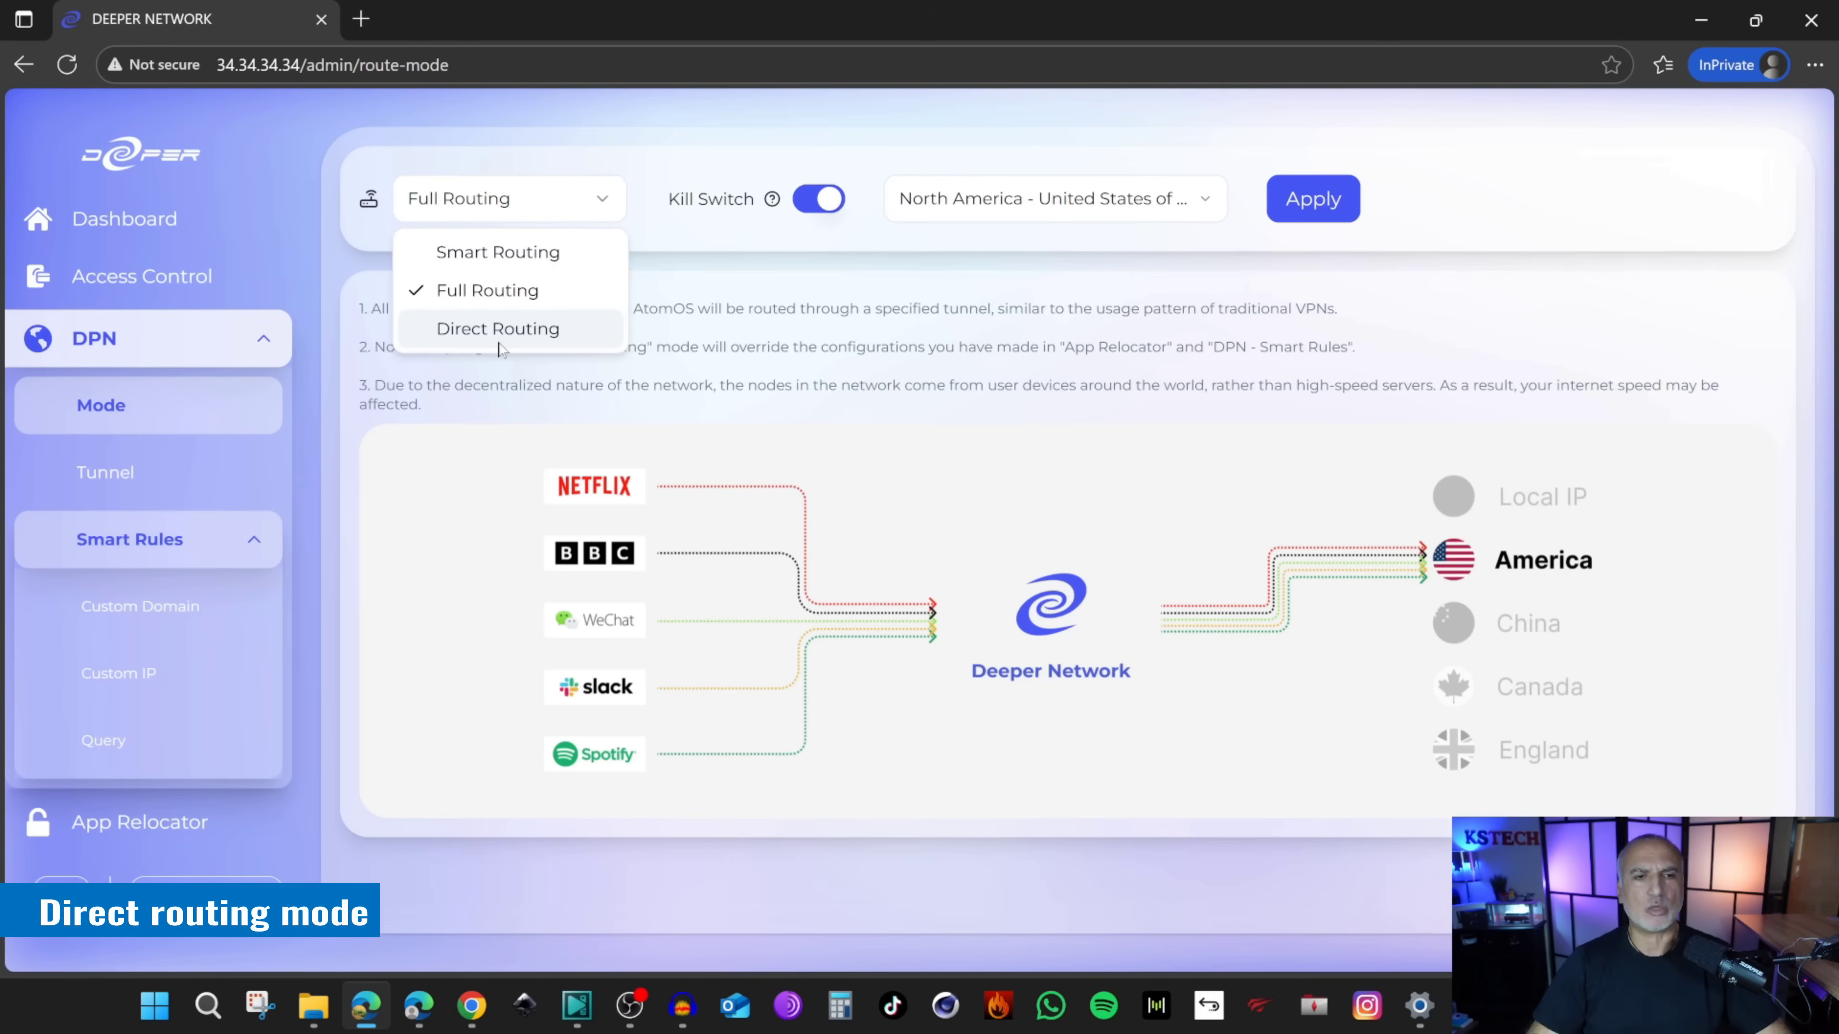
click(499, 329)
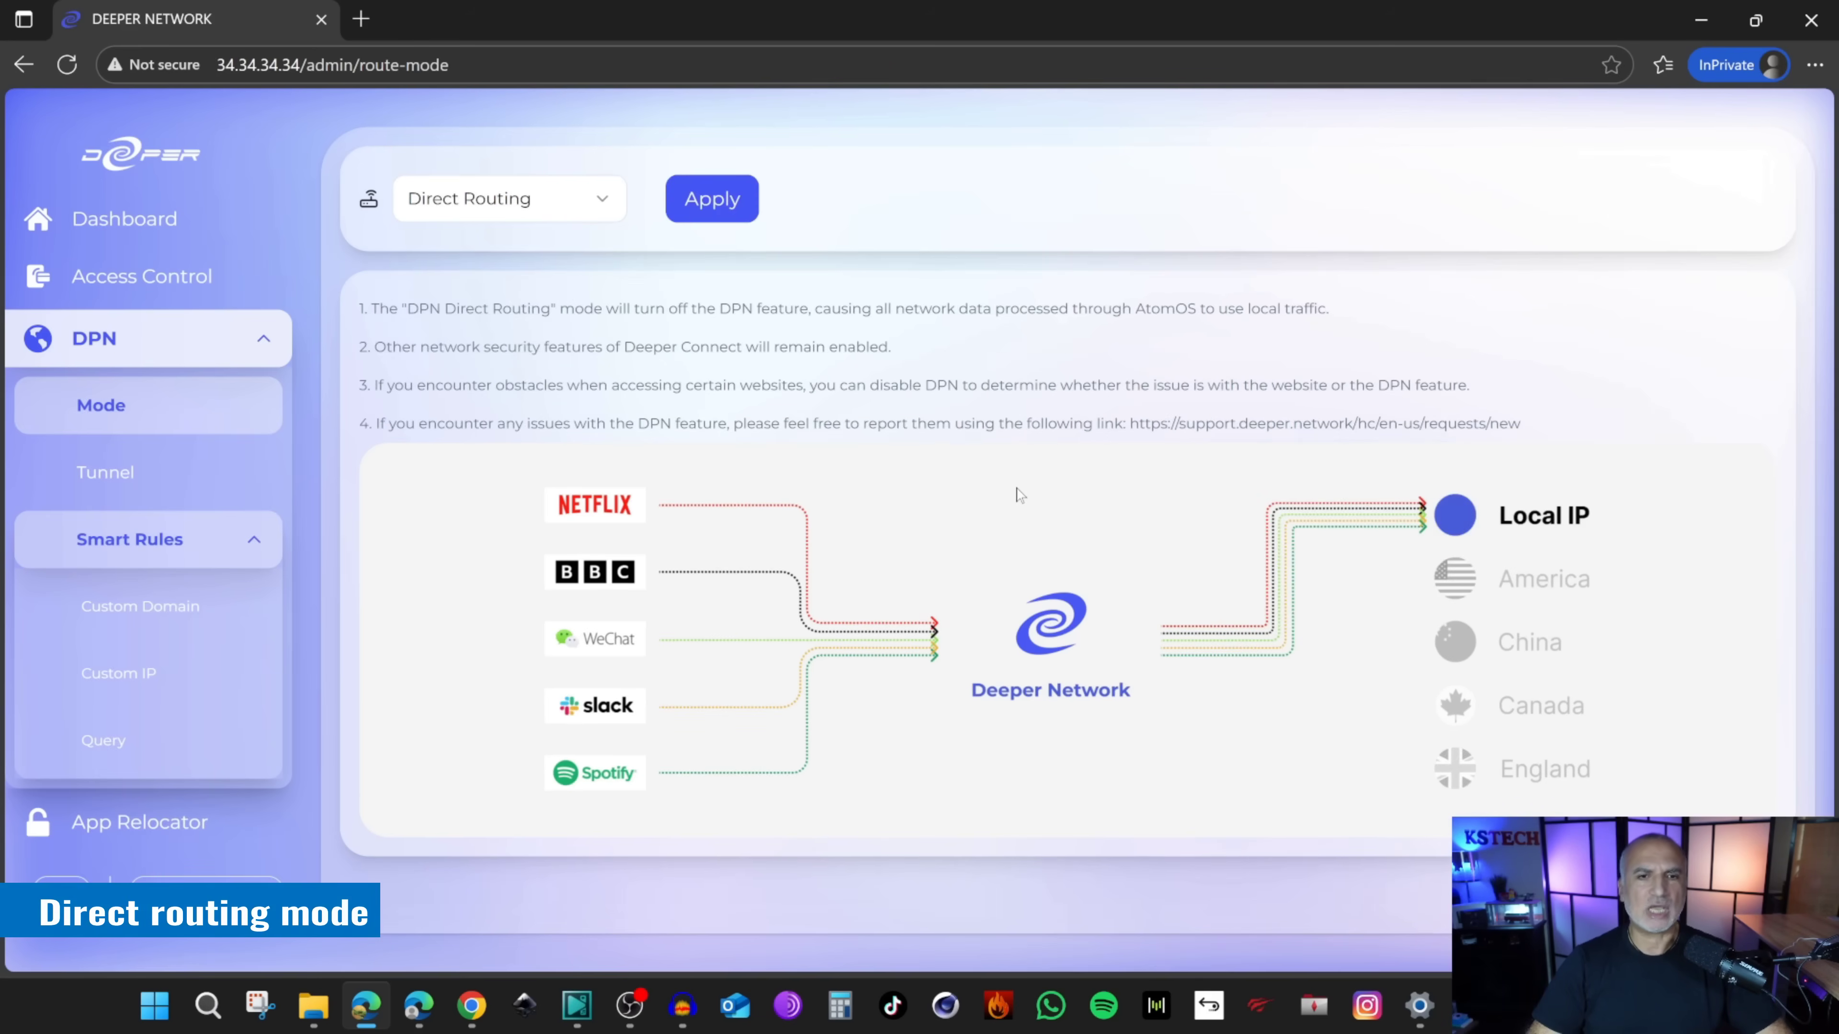
click(713, 203)
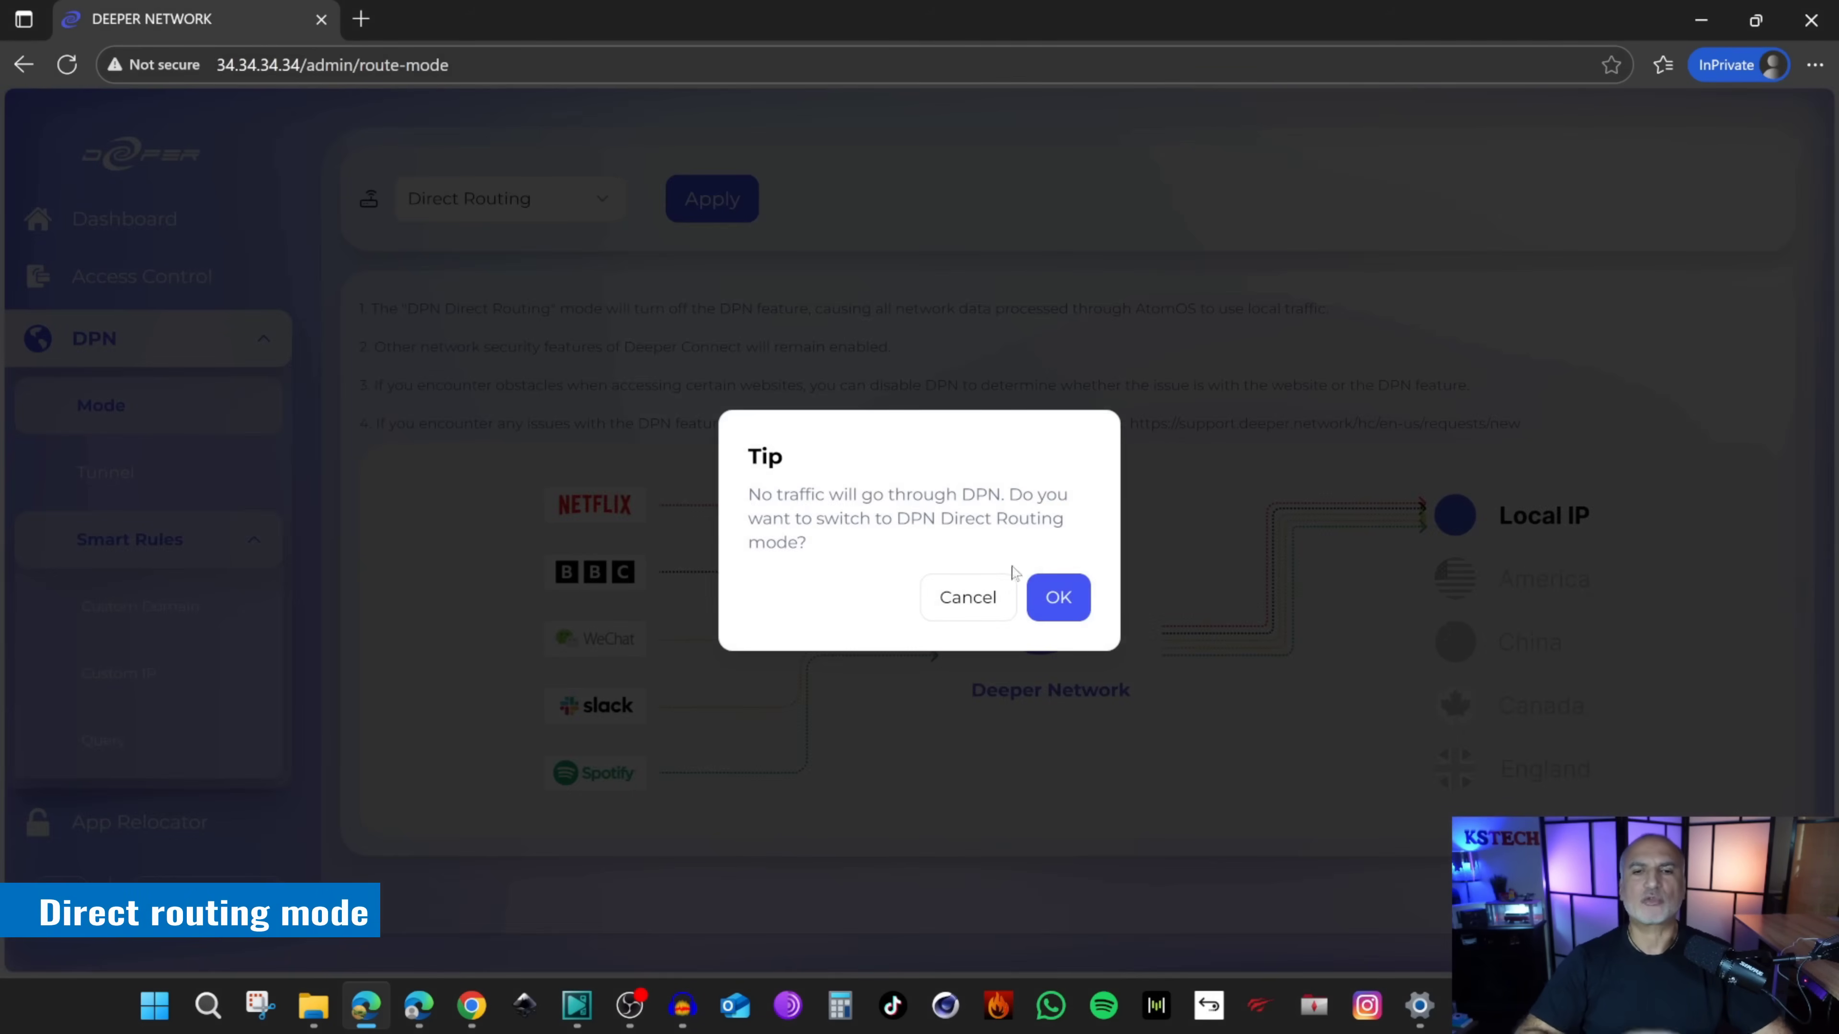
click(1051, 597)
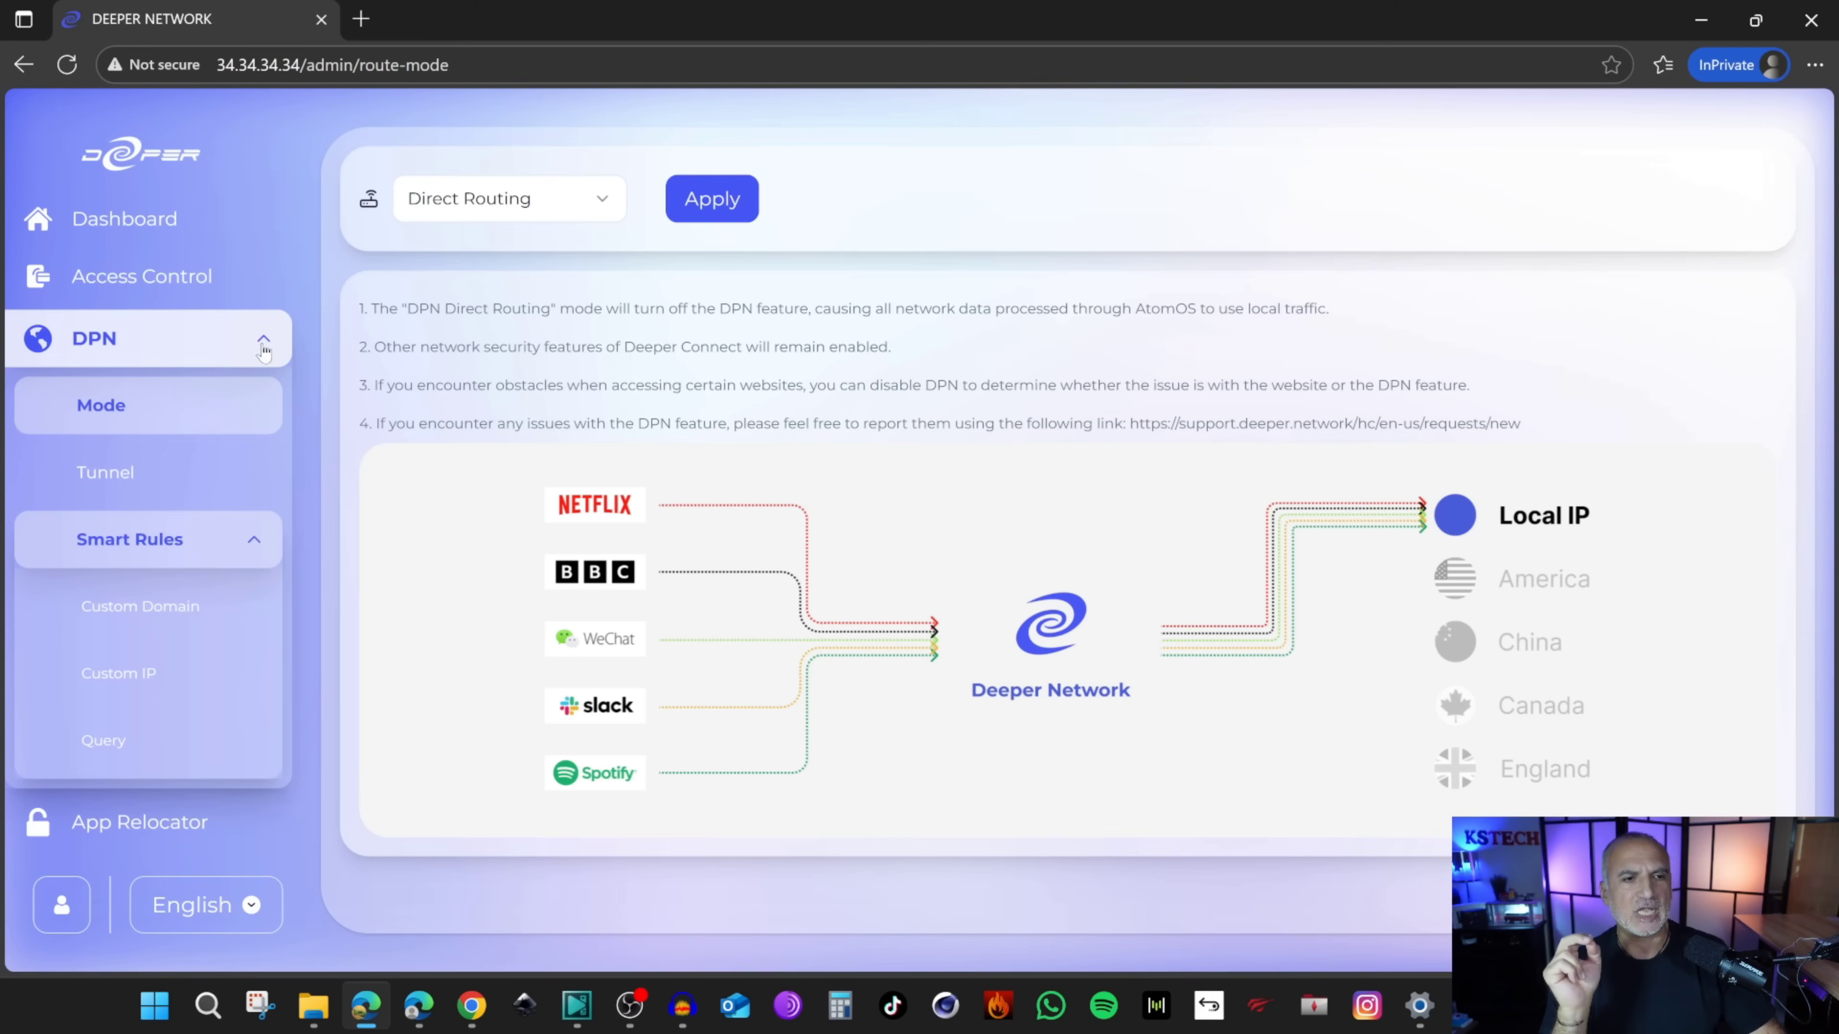
click(262, 346)
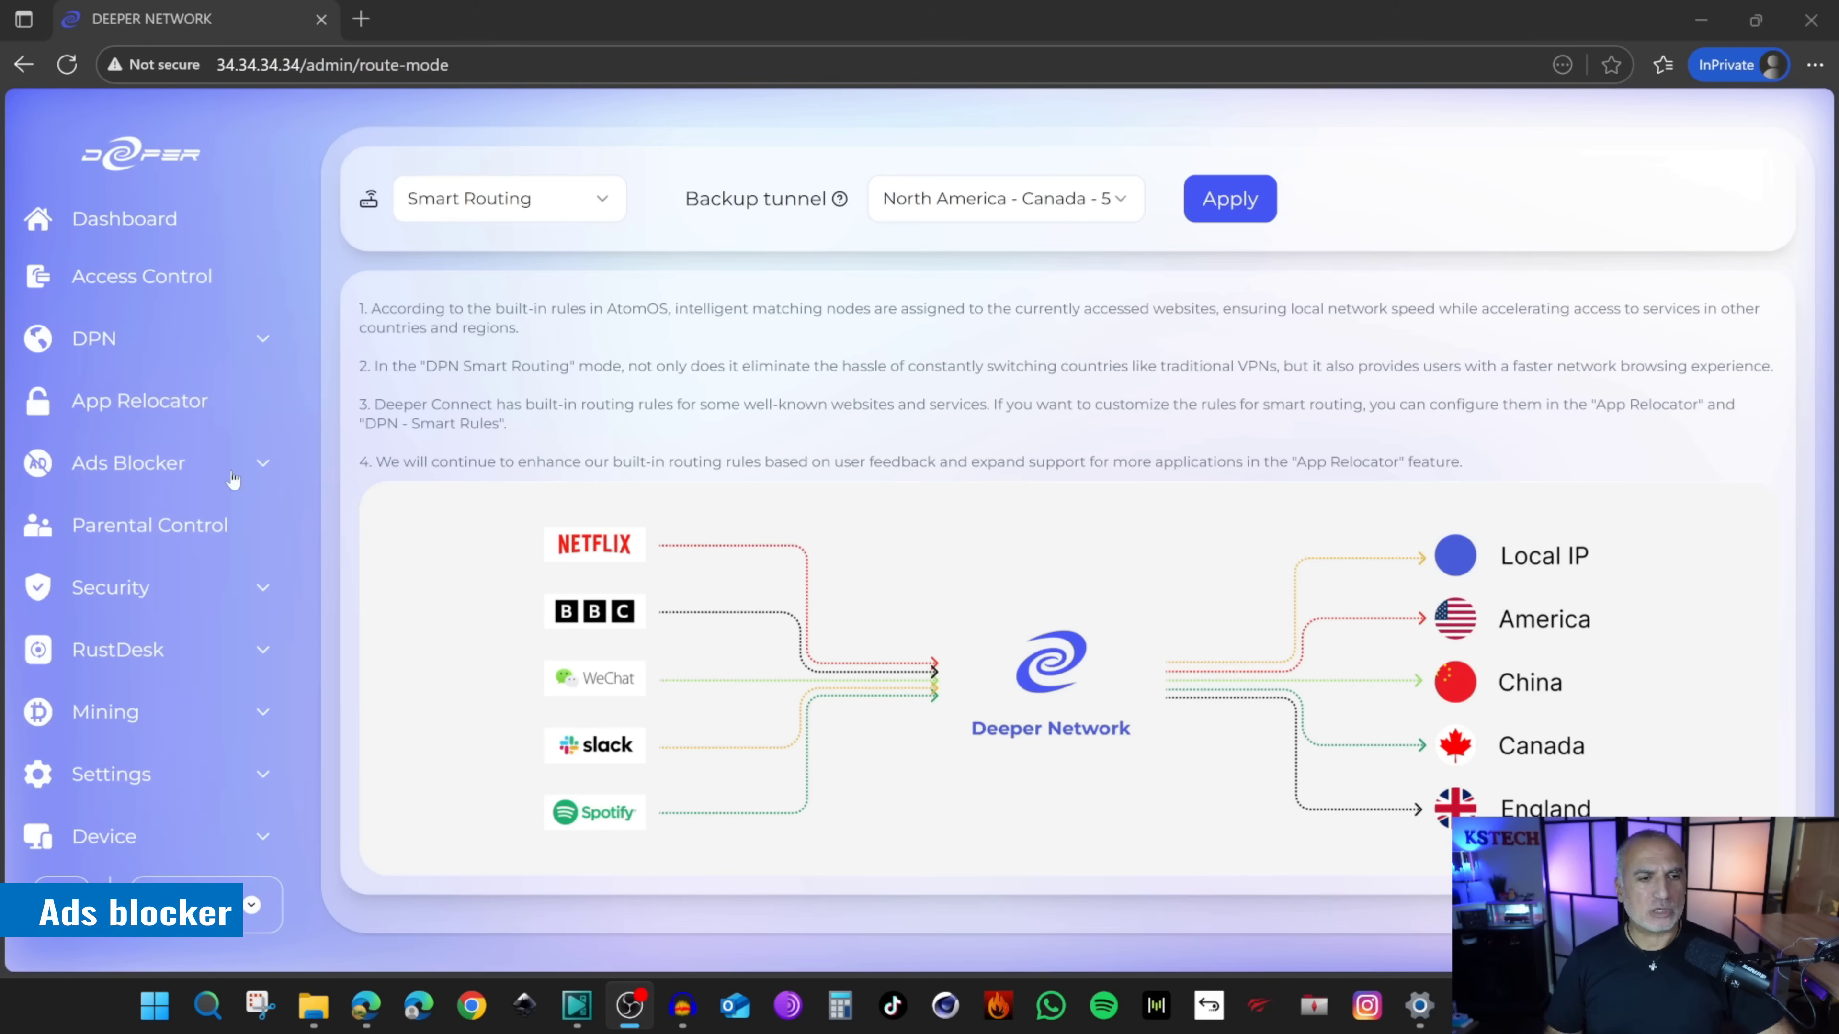
Step: Turn on Enable HTTPS filtering under Ads Blocker > HTTPS Filtering
click(264, 468)
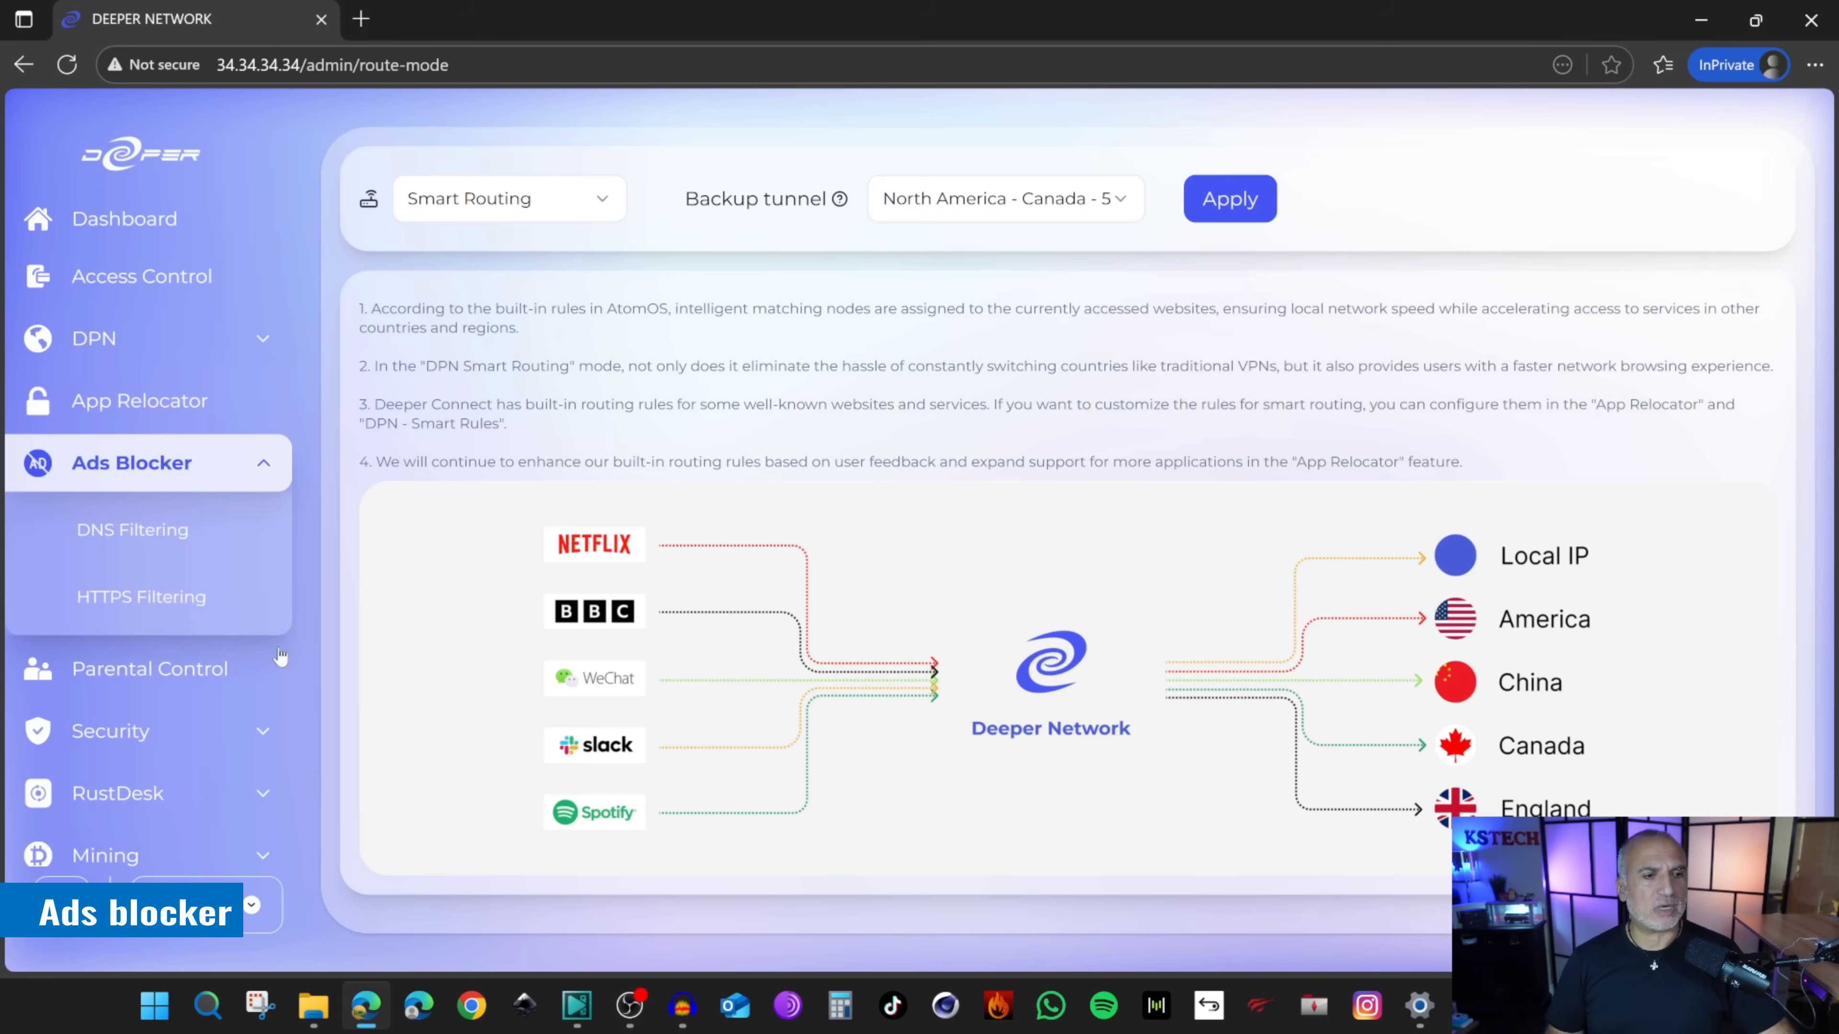
click(129, 598)
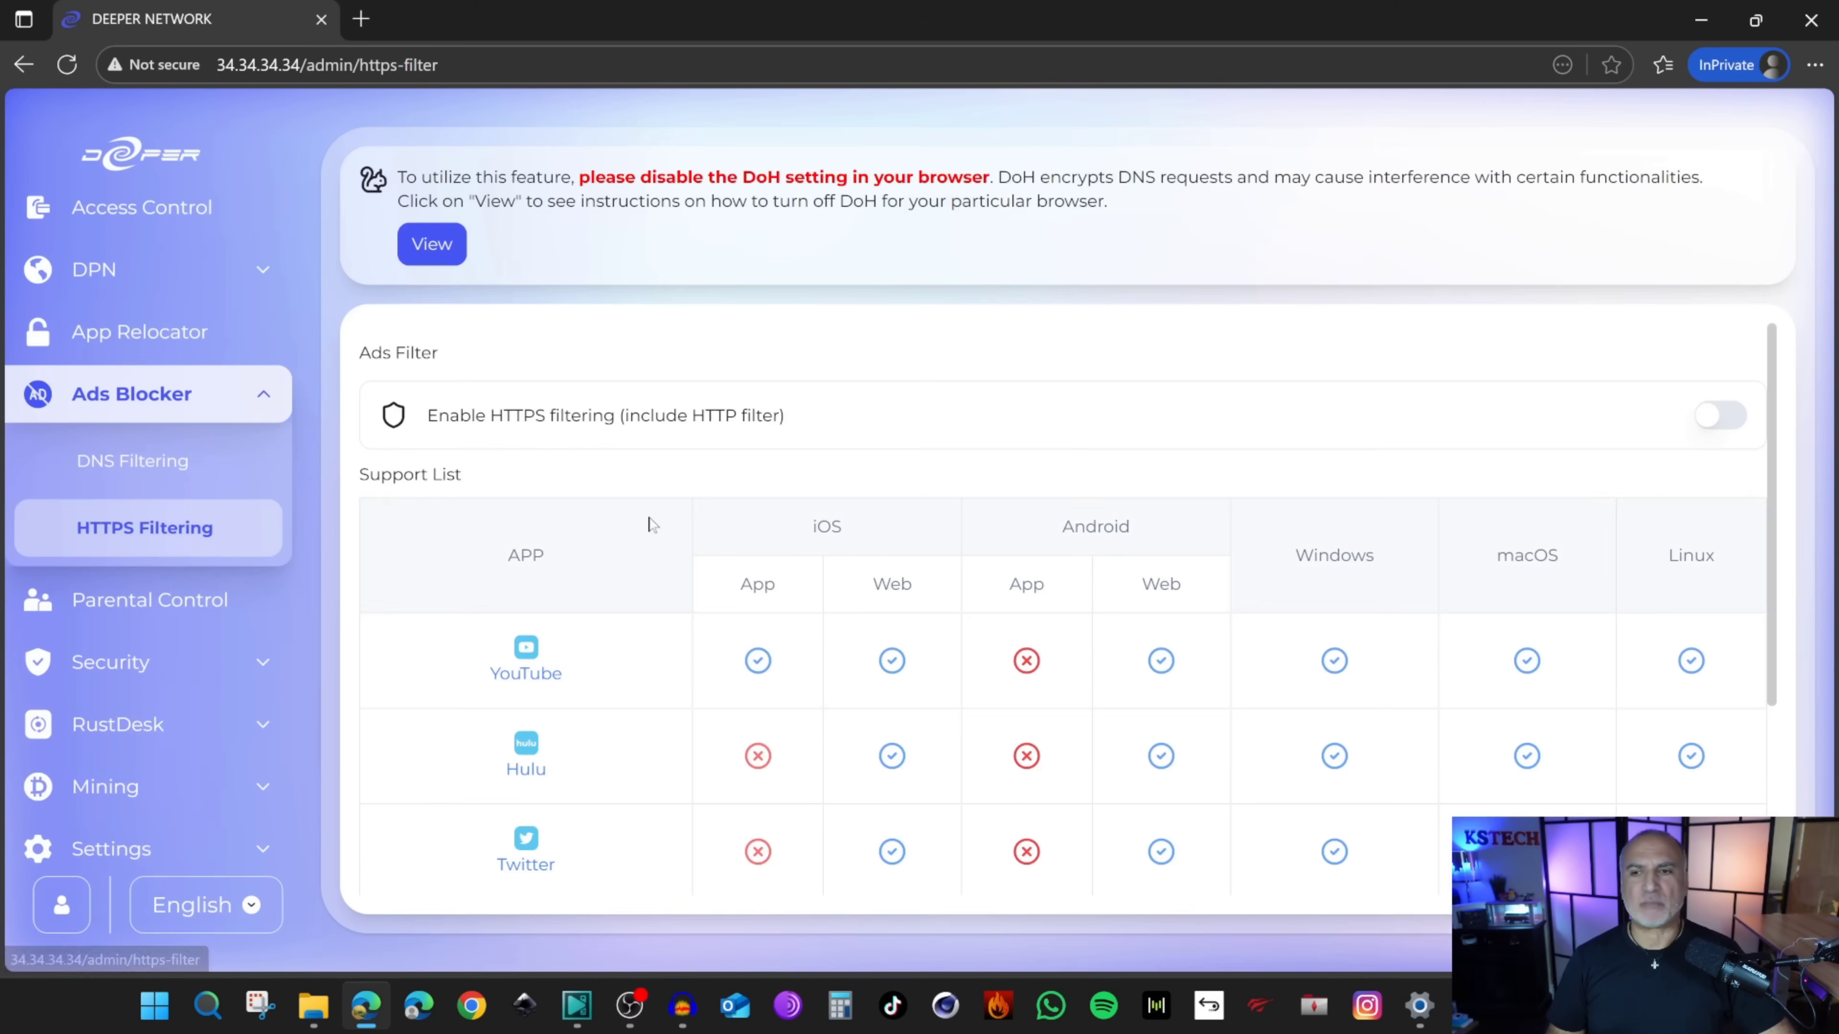
click(1710, 419)
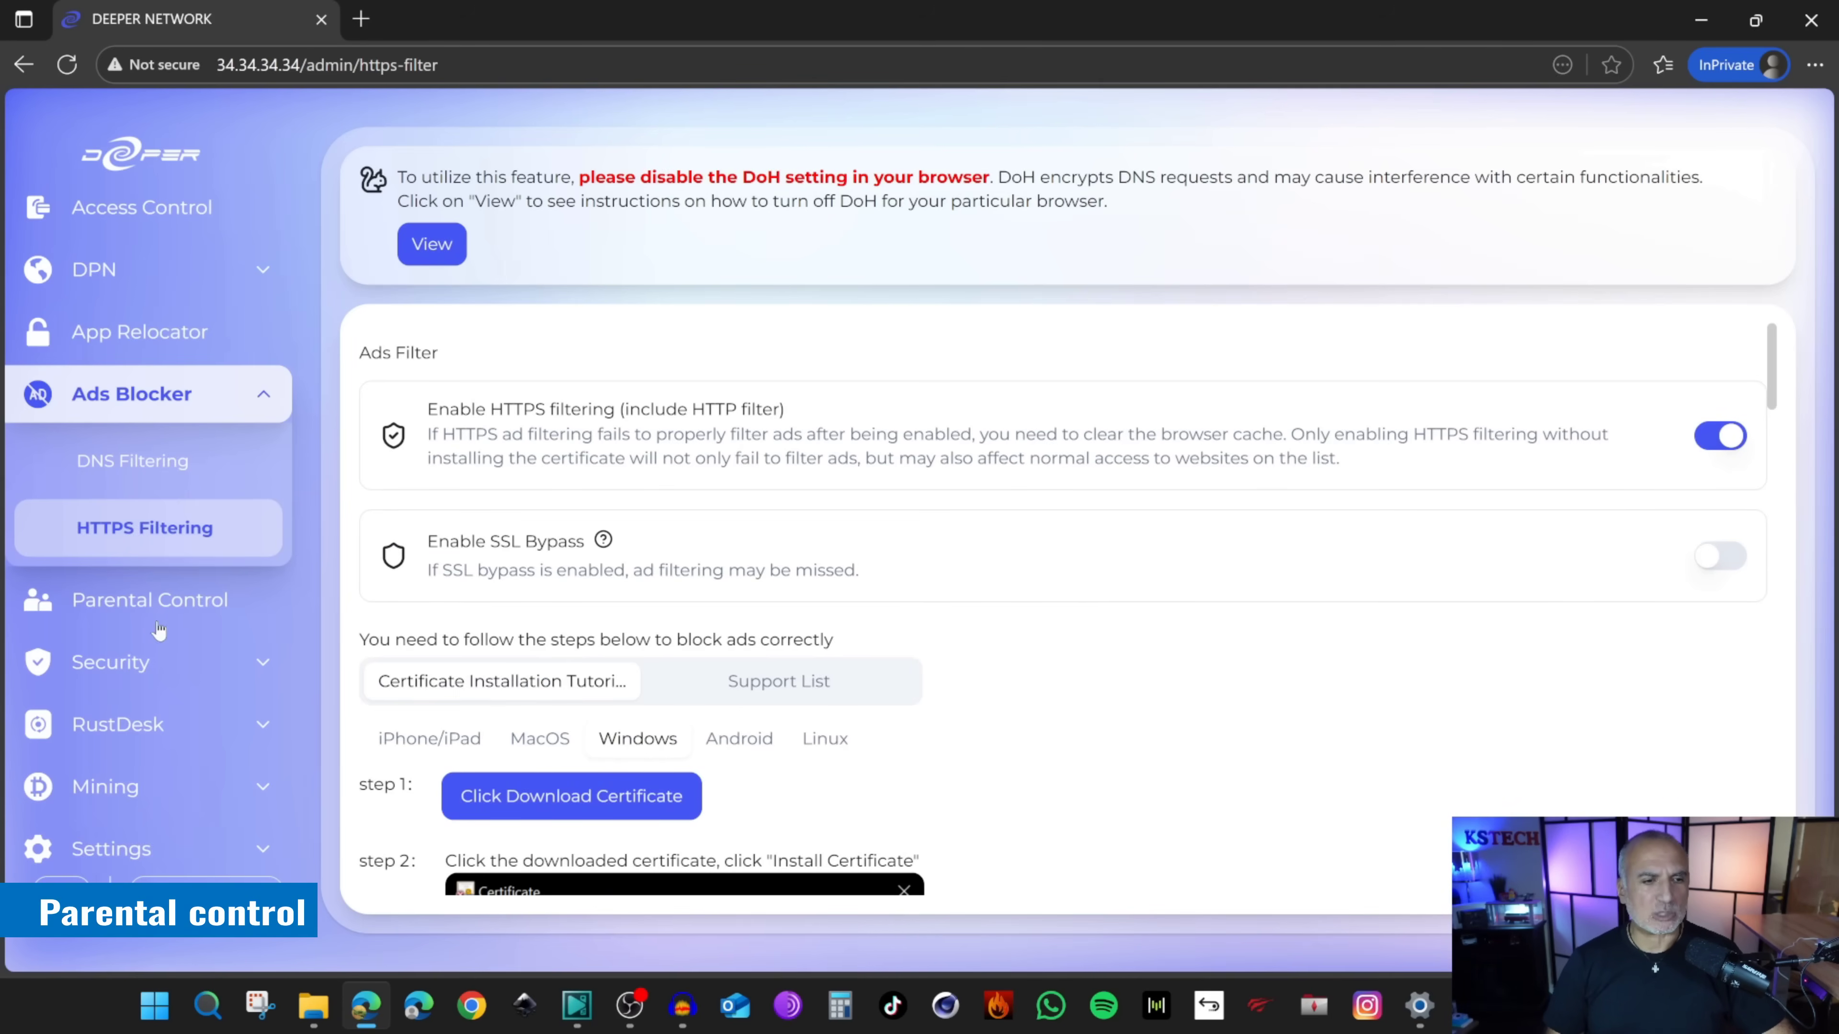
click(149, 611)
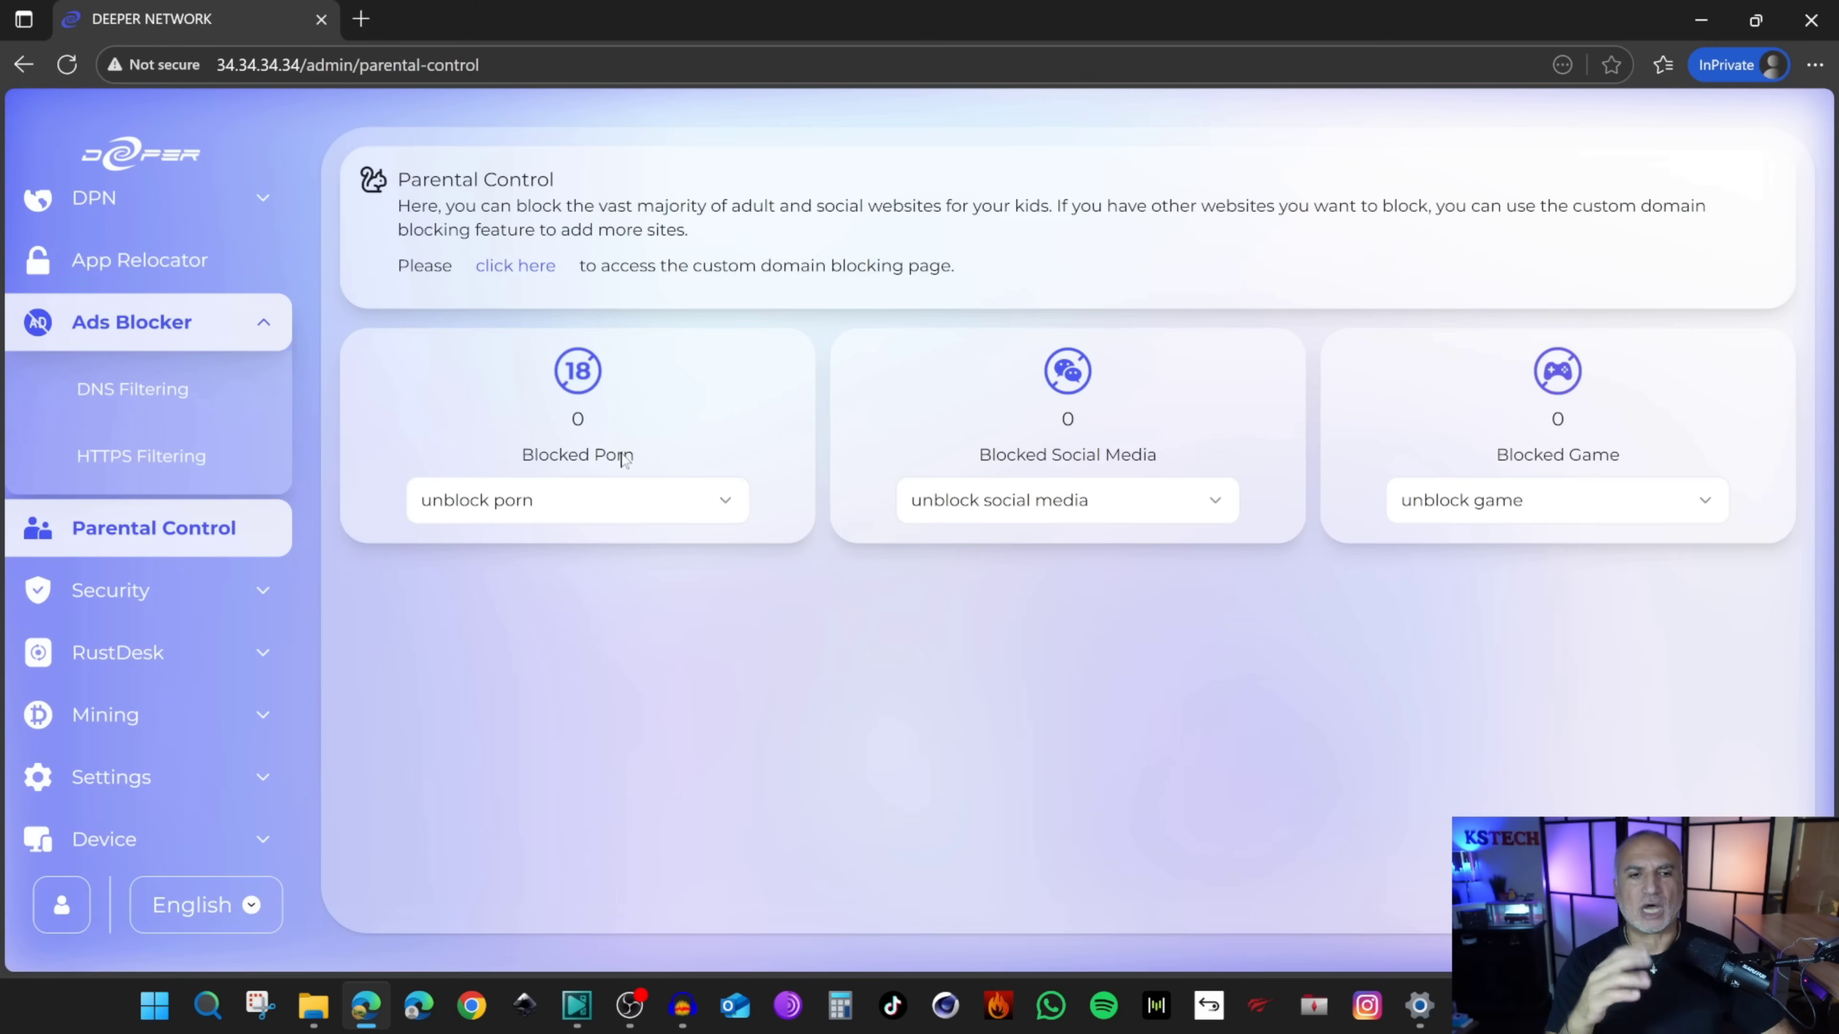
Step: Set Parental Control's Blocked Porn option to 'block porn' and go to Custom DNS Rules
click(619, 510)
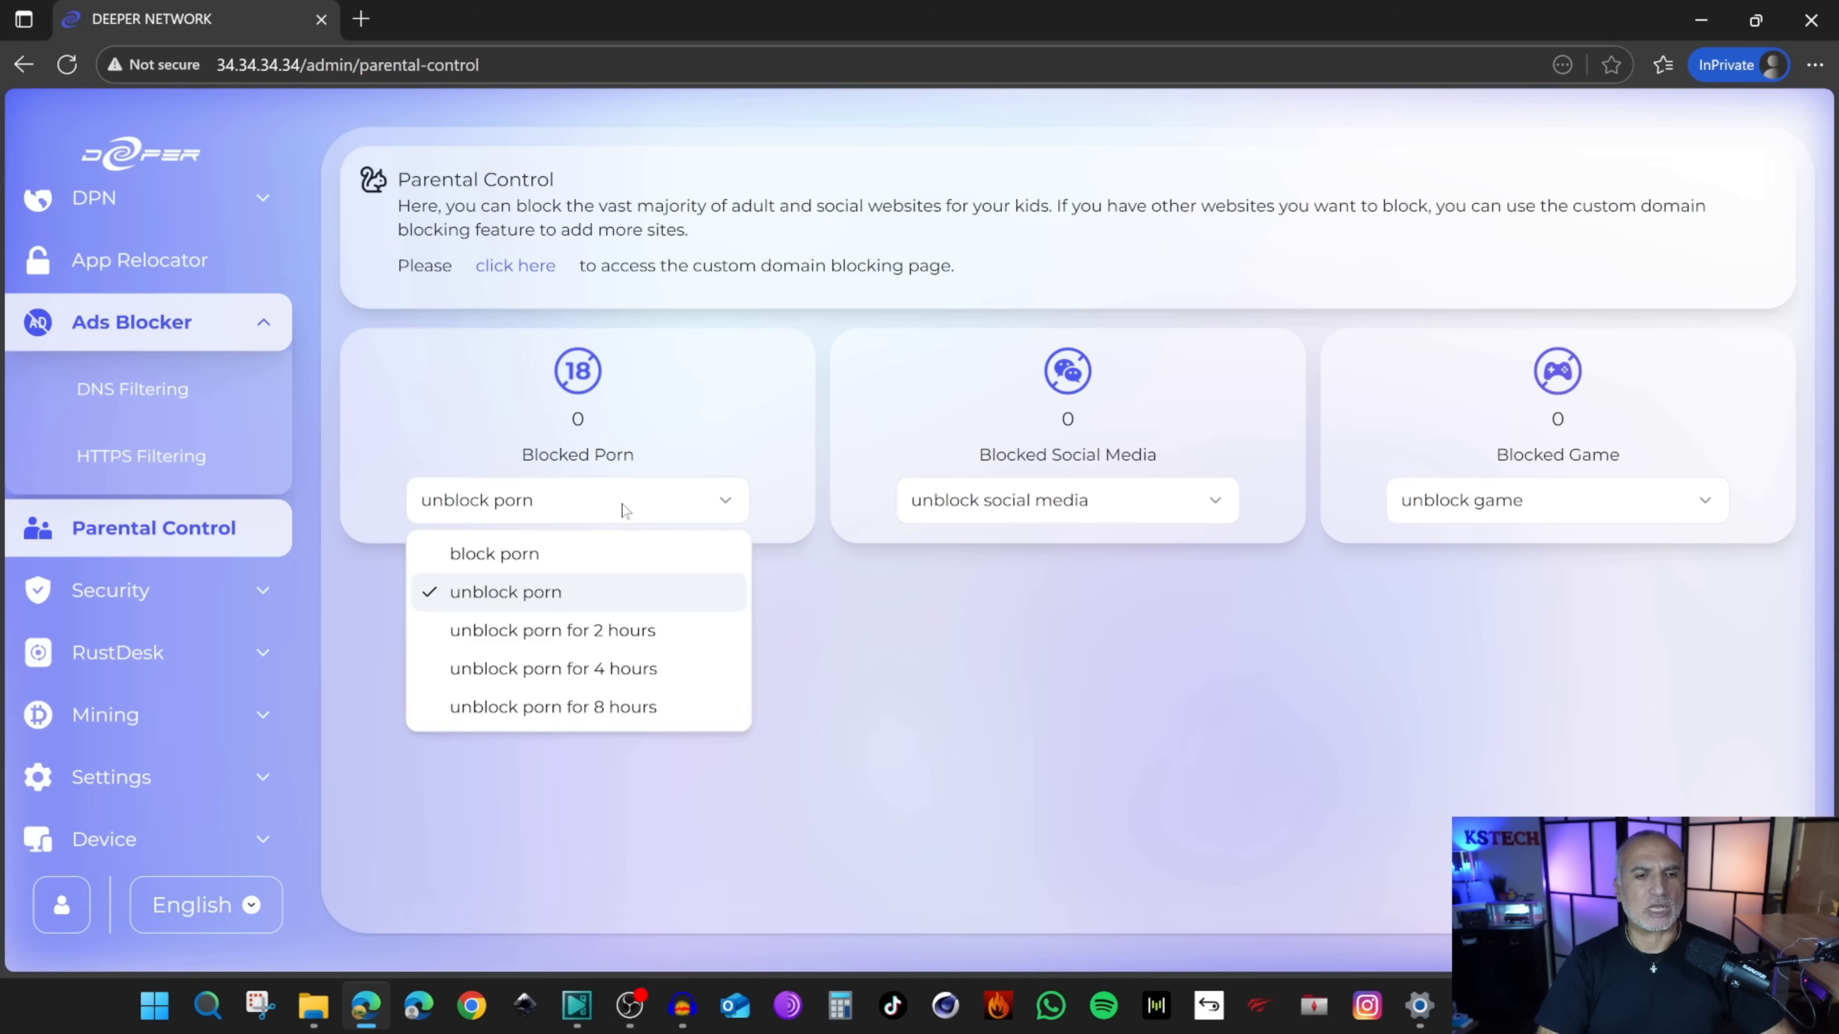
click(505, 568)
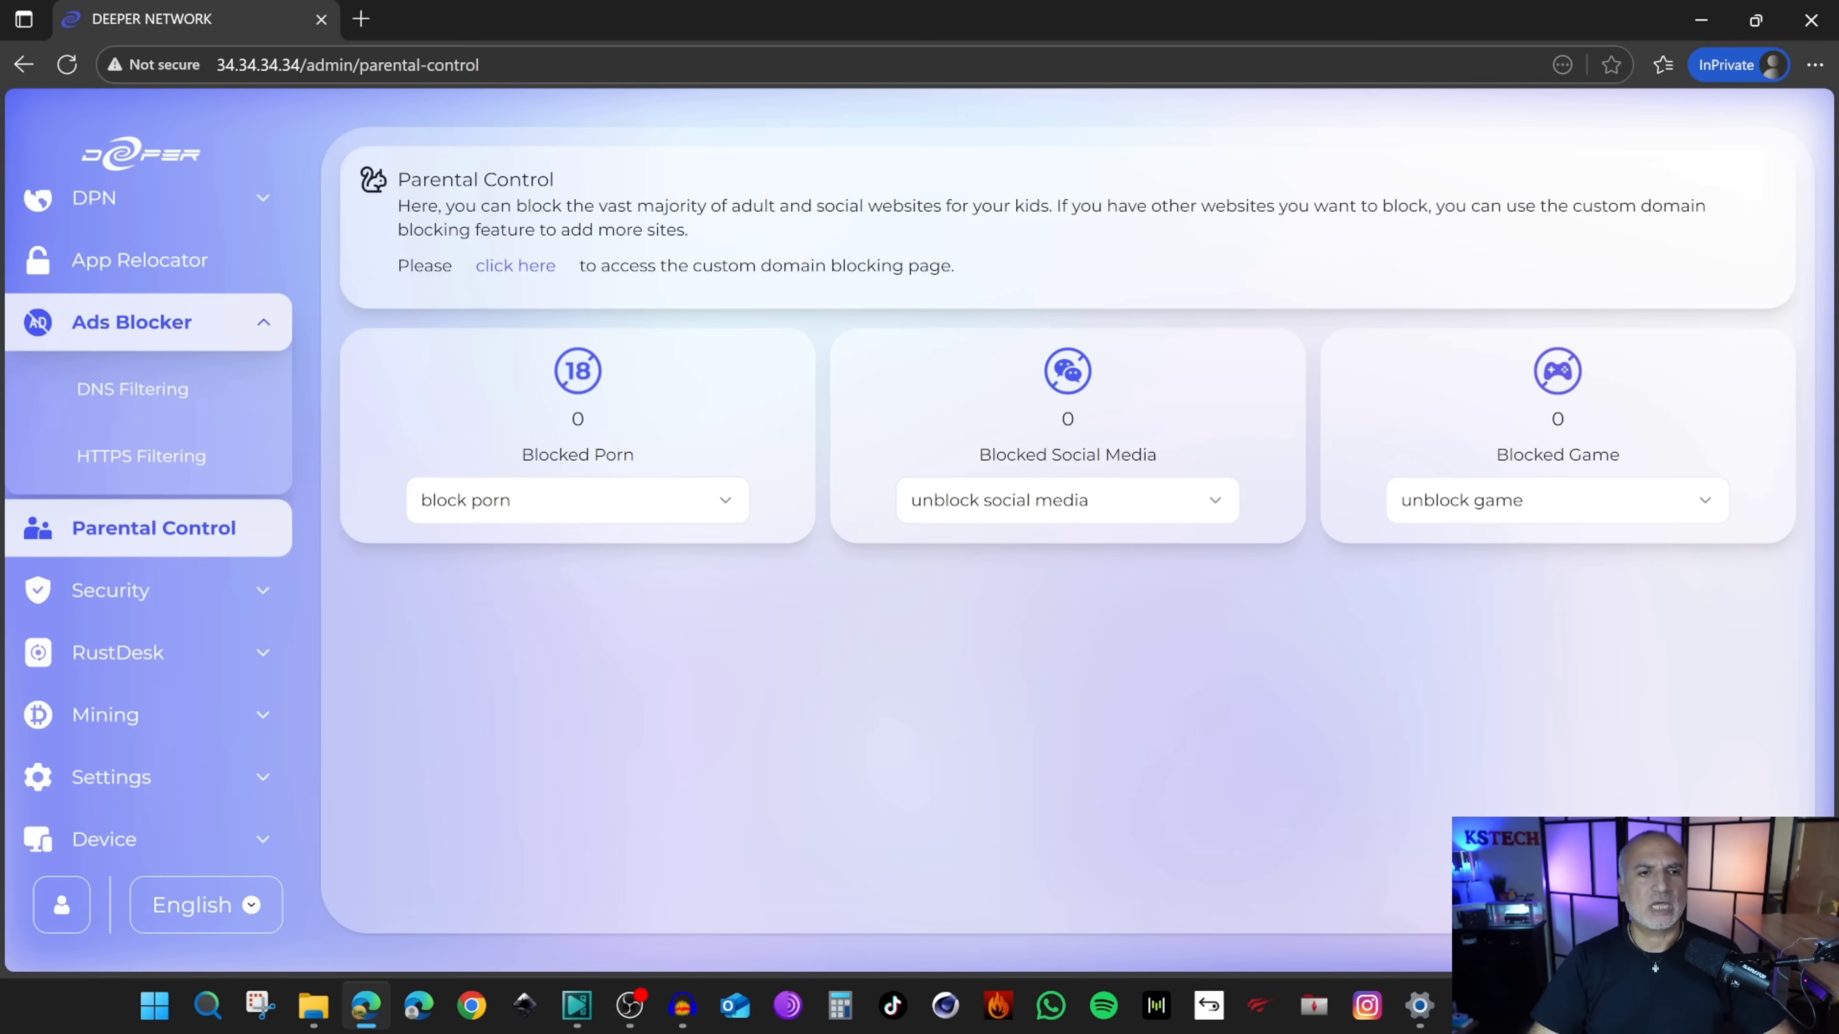
click(503, 280)
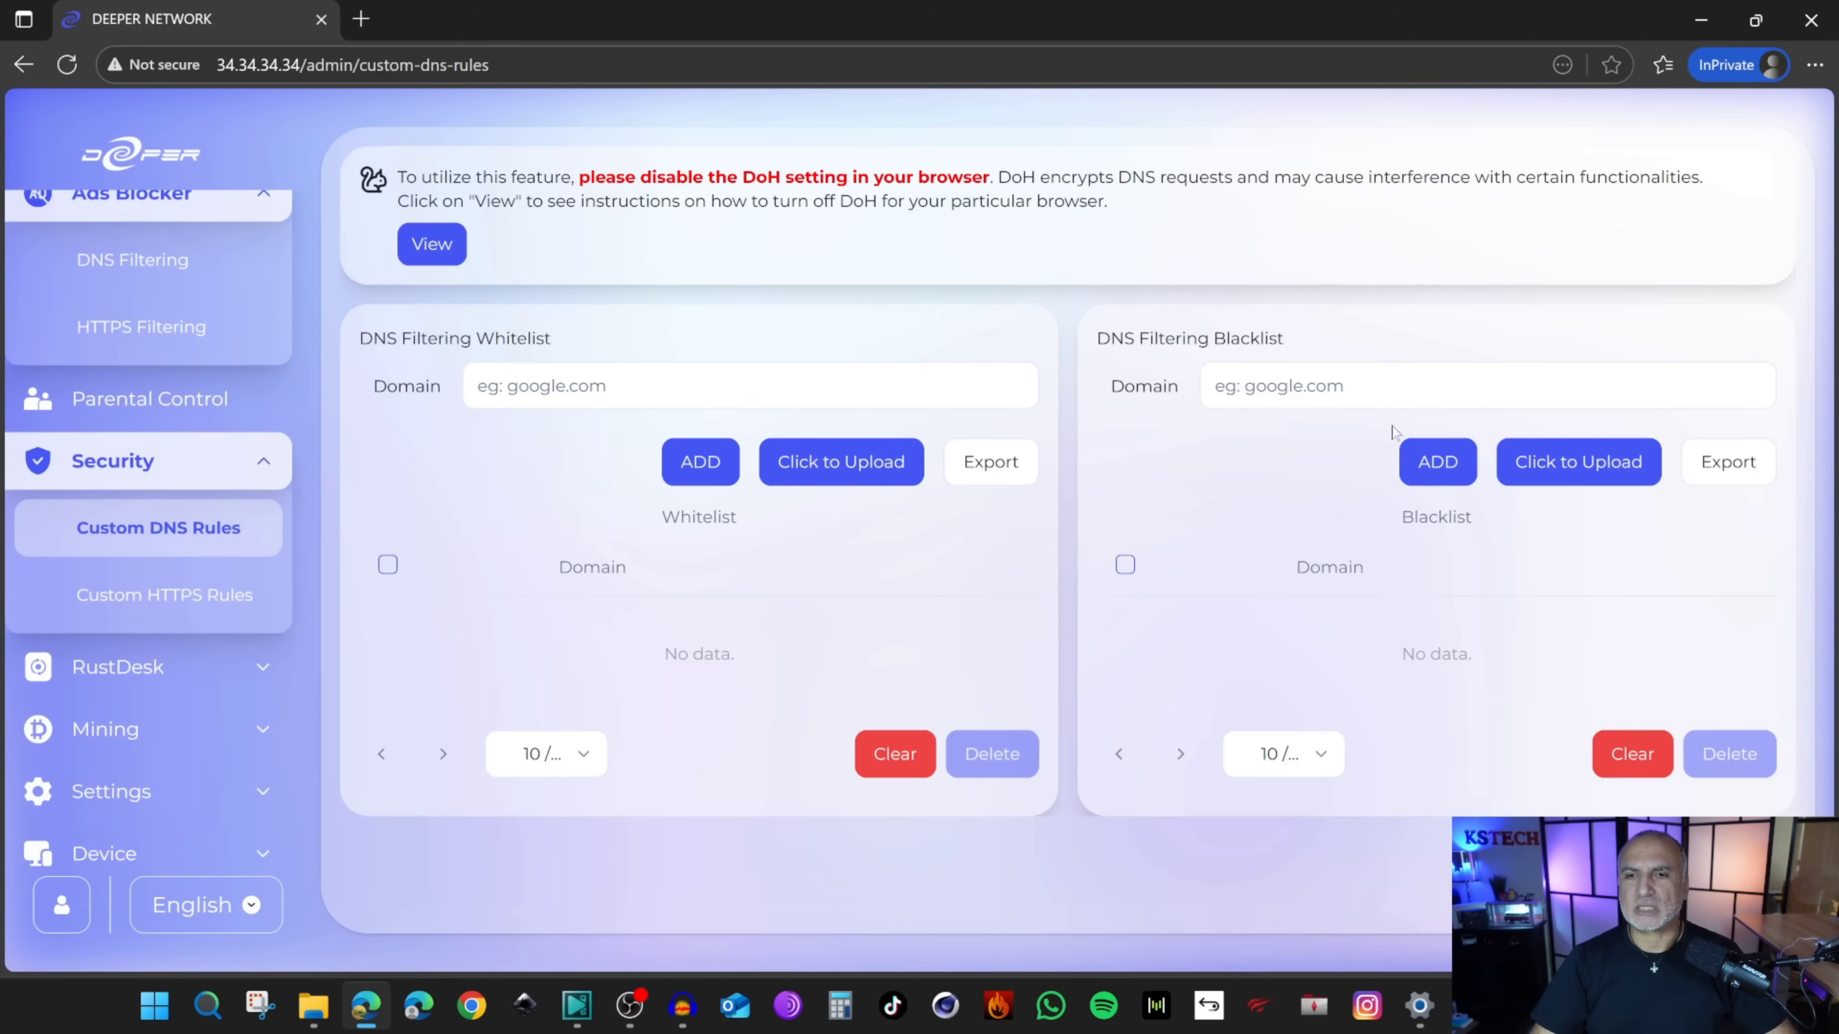
Step: Add facebook.com to the DNS Filtering Blacklist
click(1216, 386)
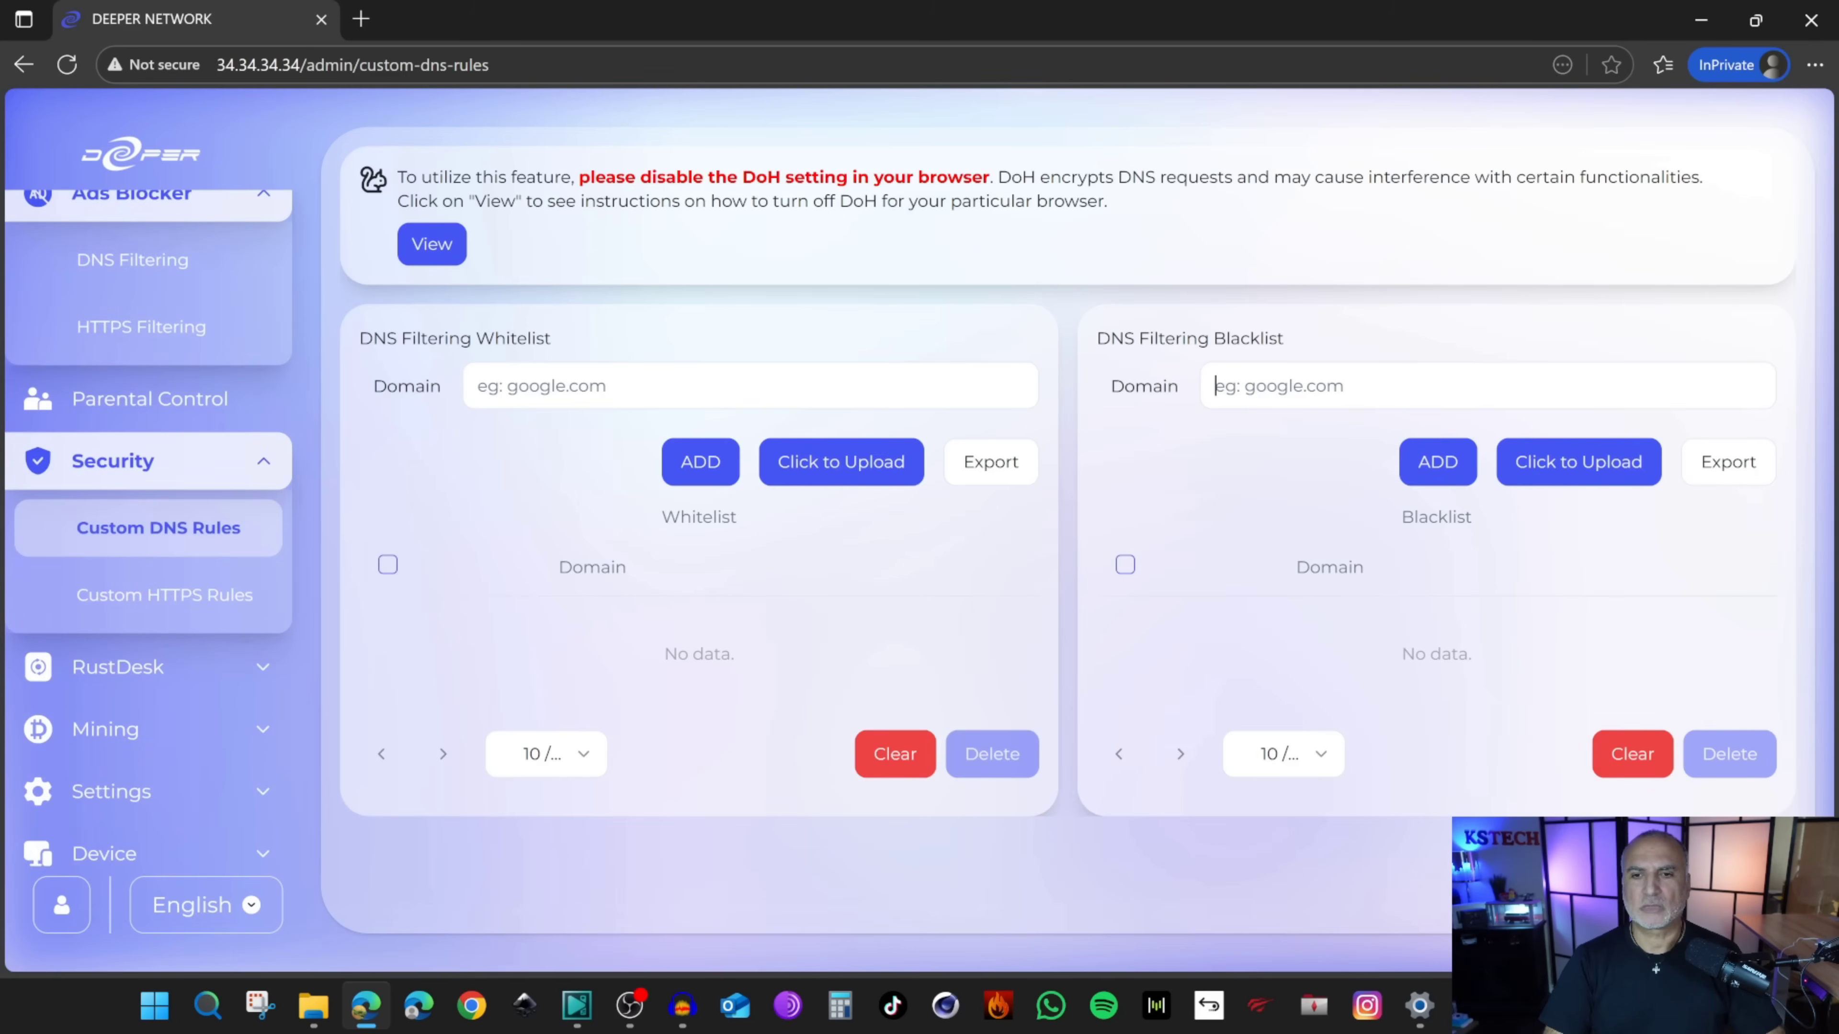
text(facebook.com)
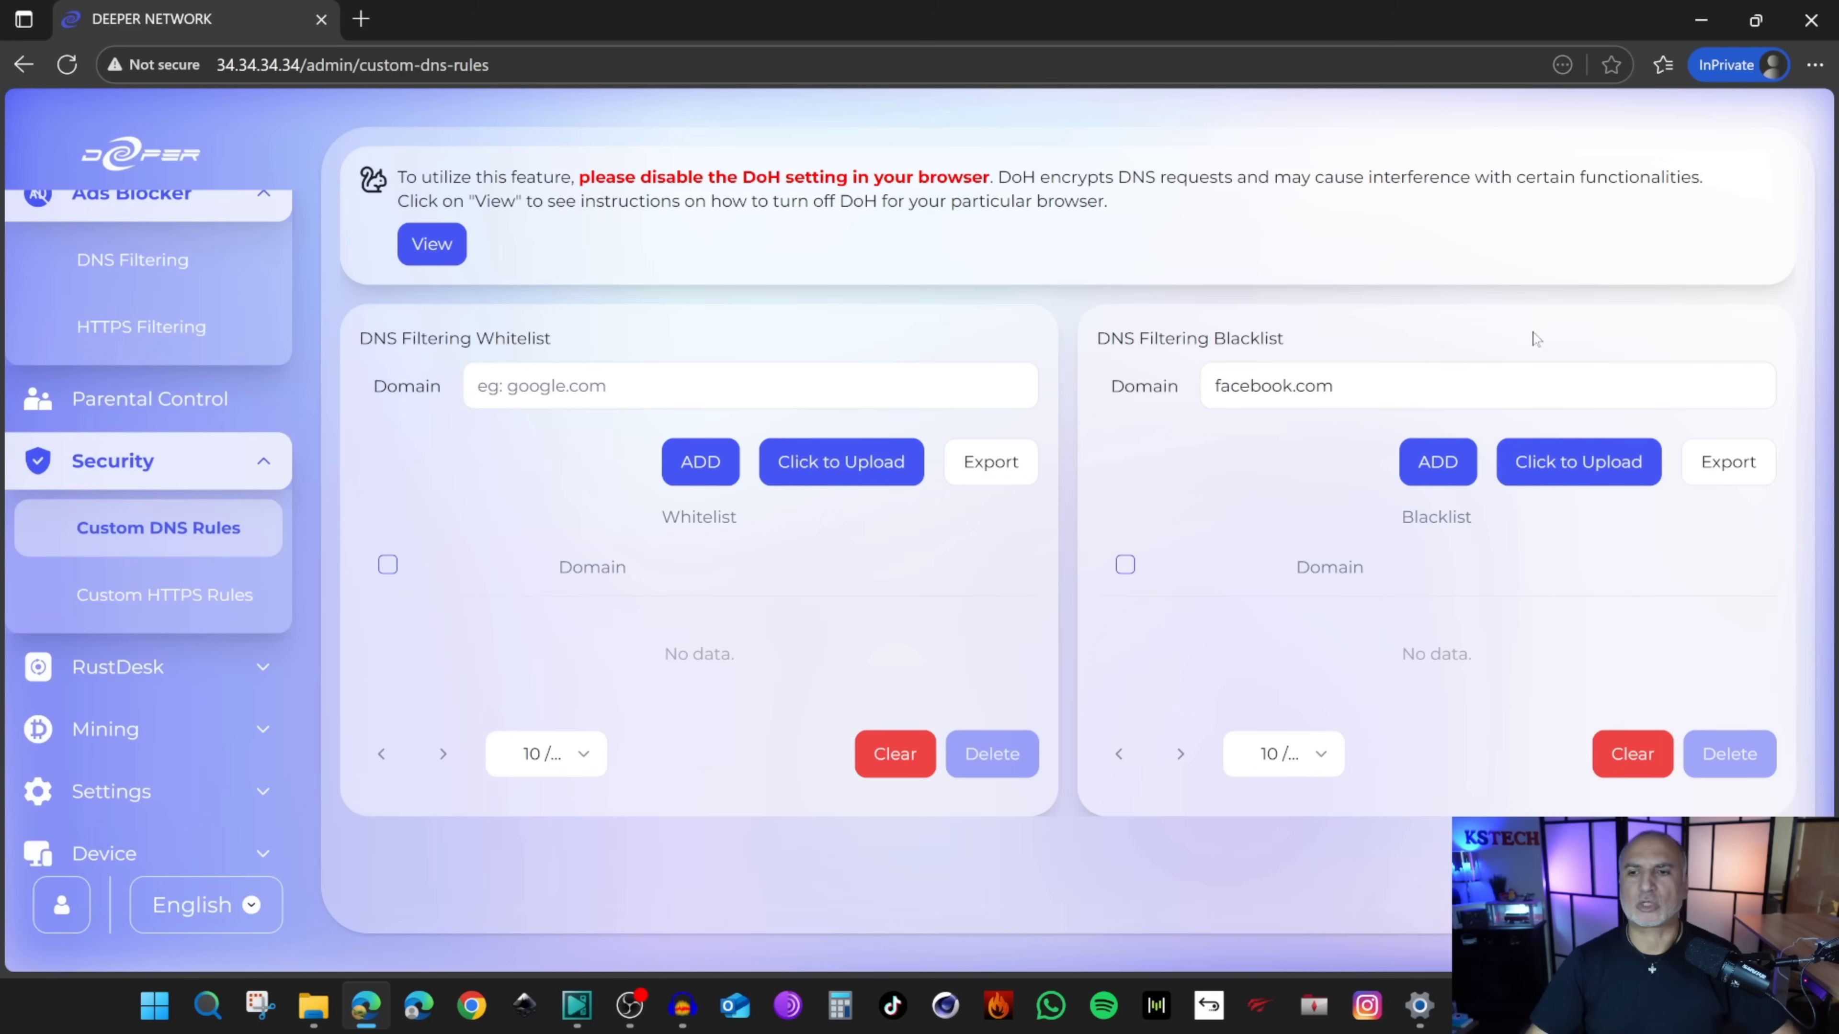
click(1433, 464)
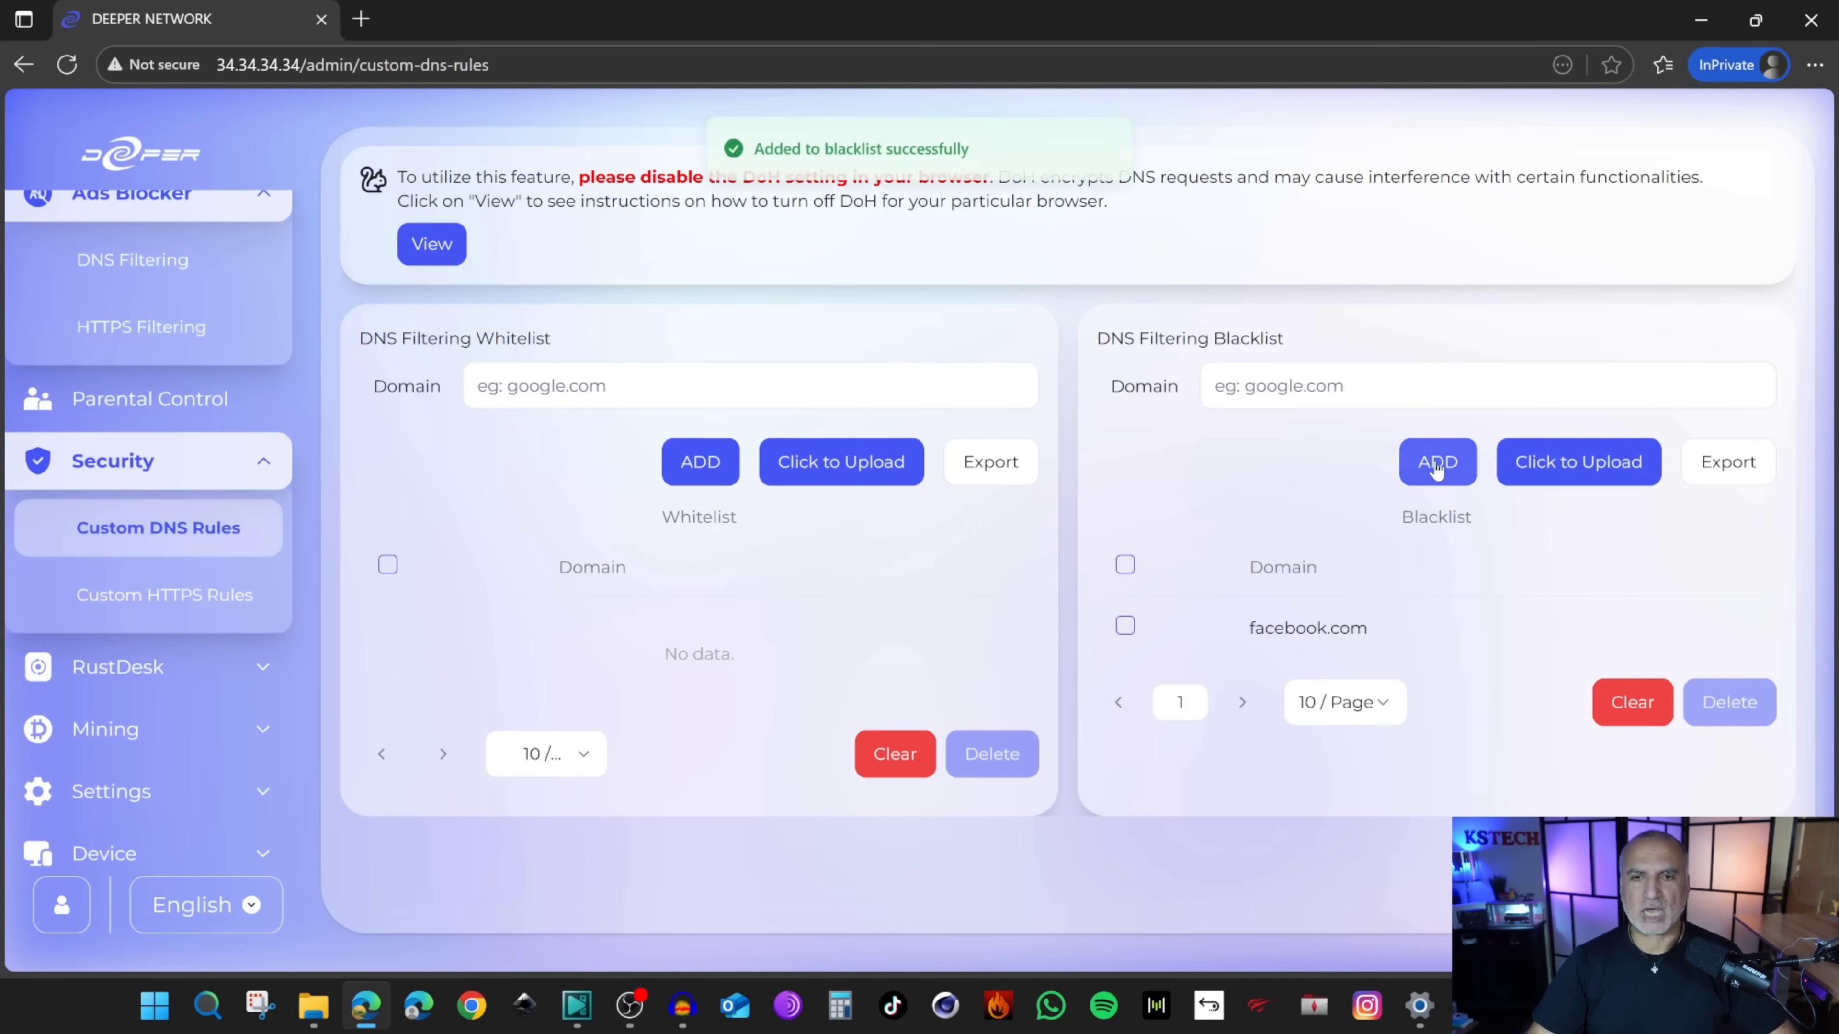
Step: Verify facebook.com is unreachable in the InPrivate window, then delete its blacklist entry
click(419, 840)
text(facebook.com)
key(Return)
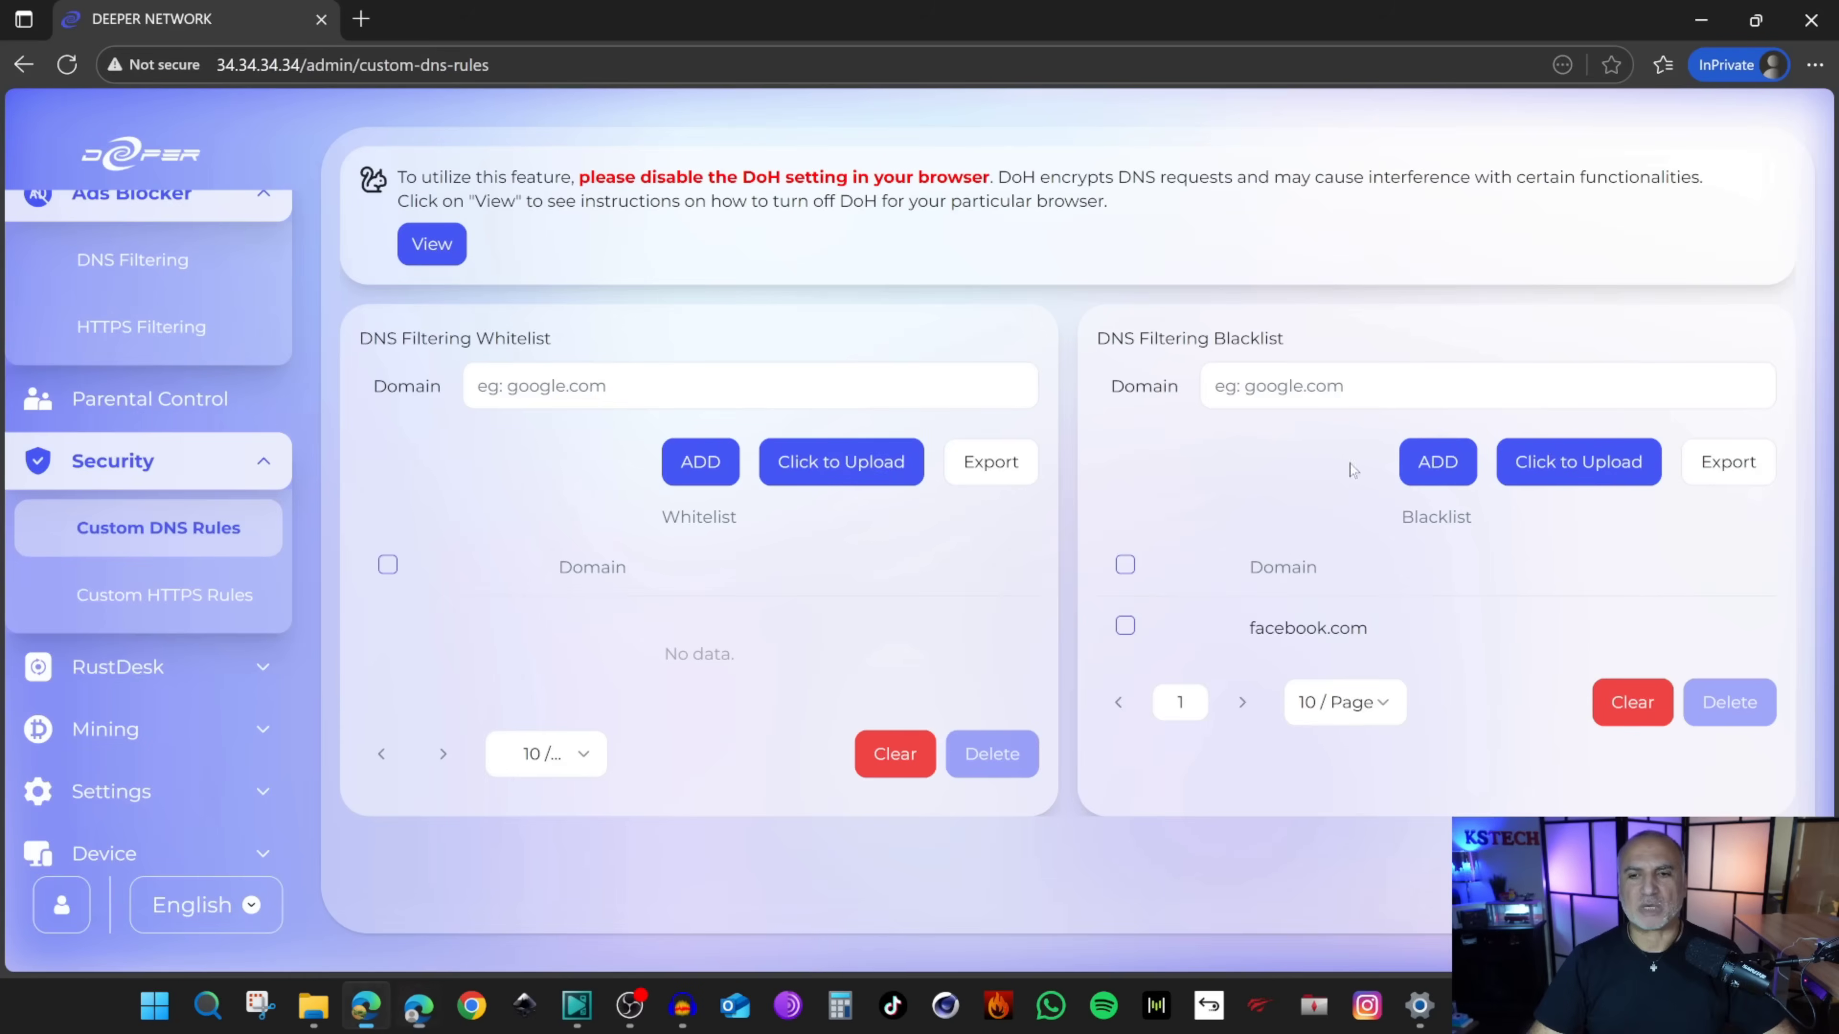
click(1702, 19)
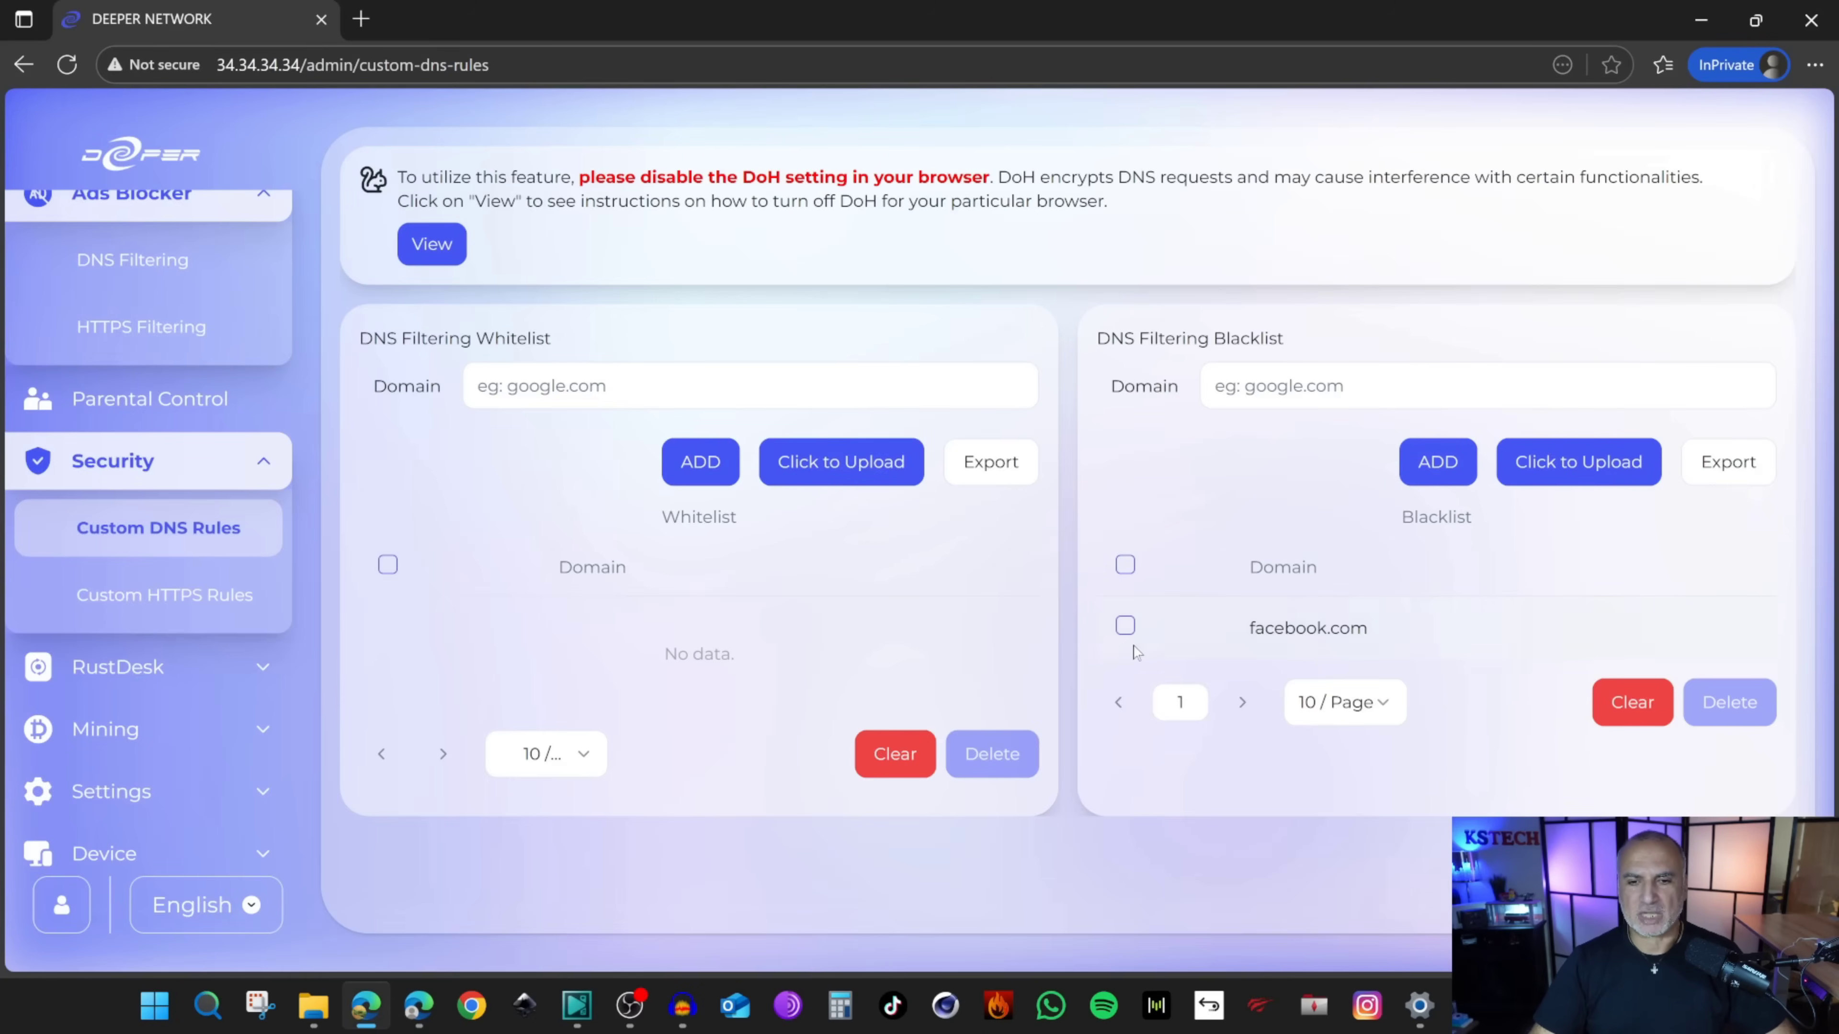
click(1125, 625)
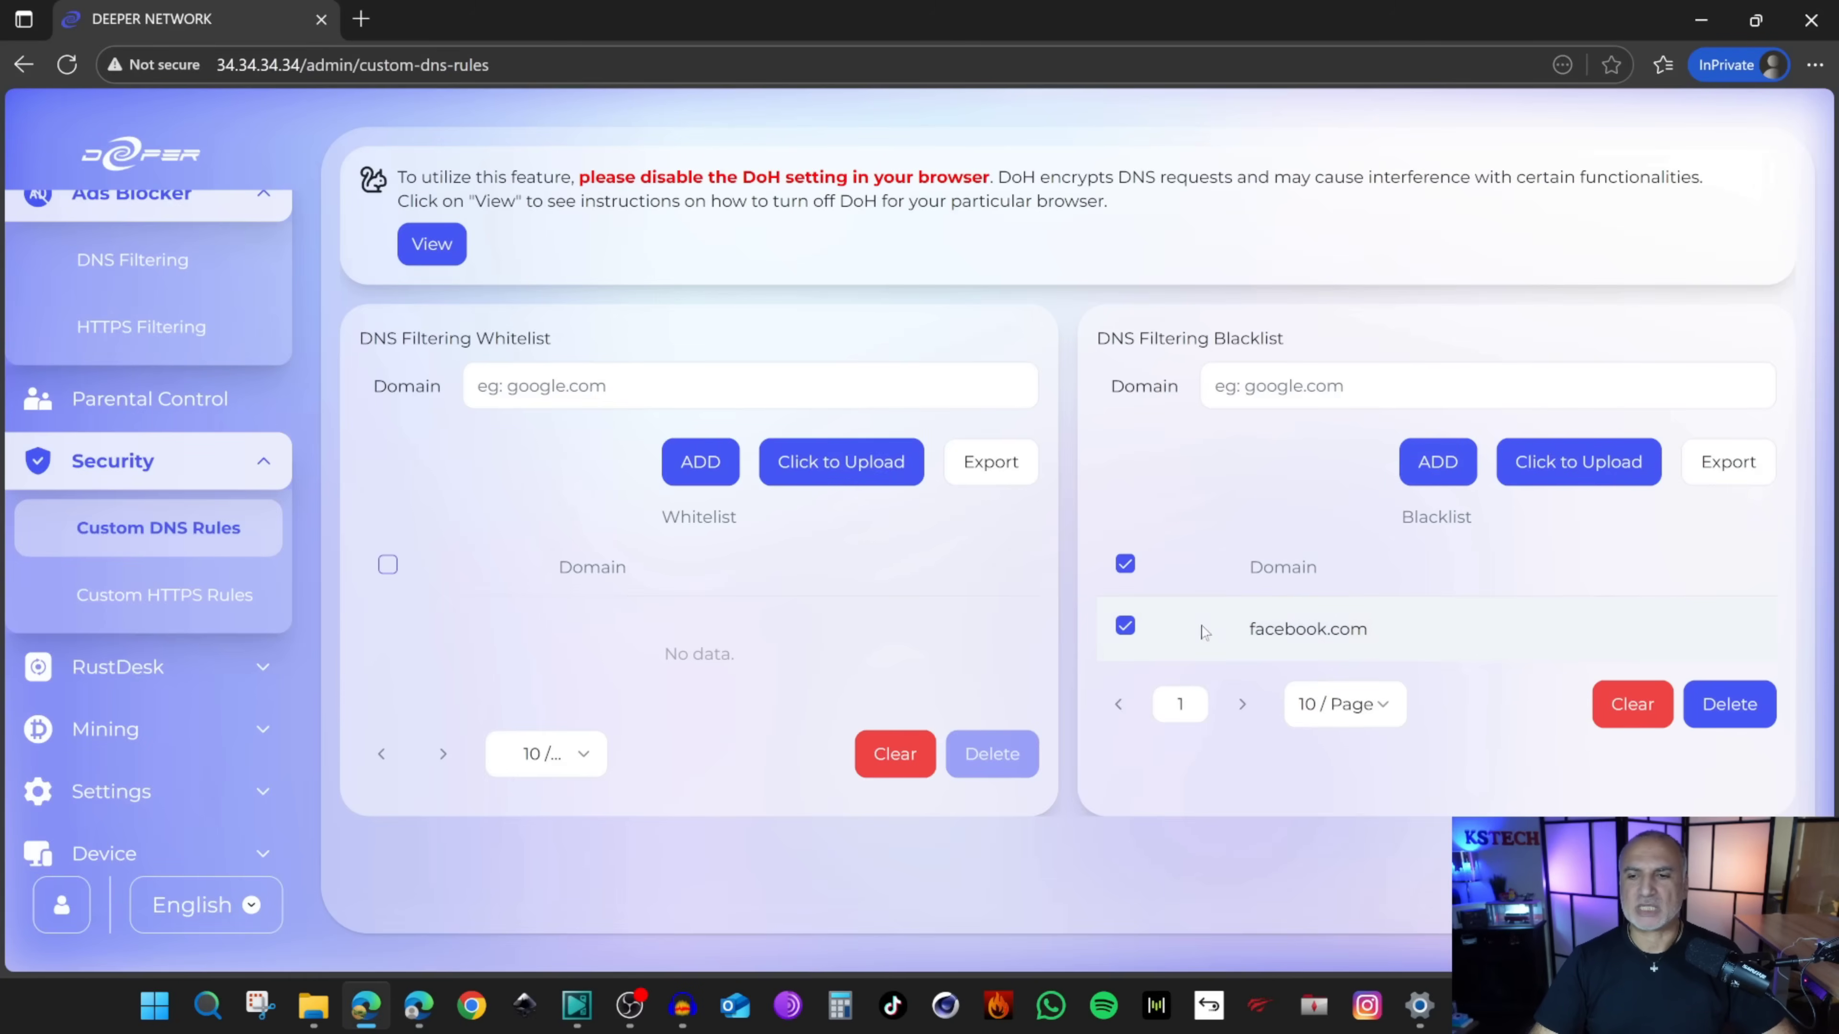
click(1727, 707)
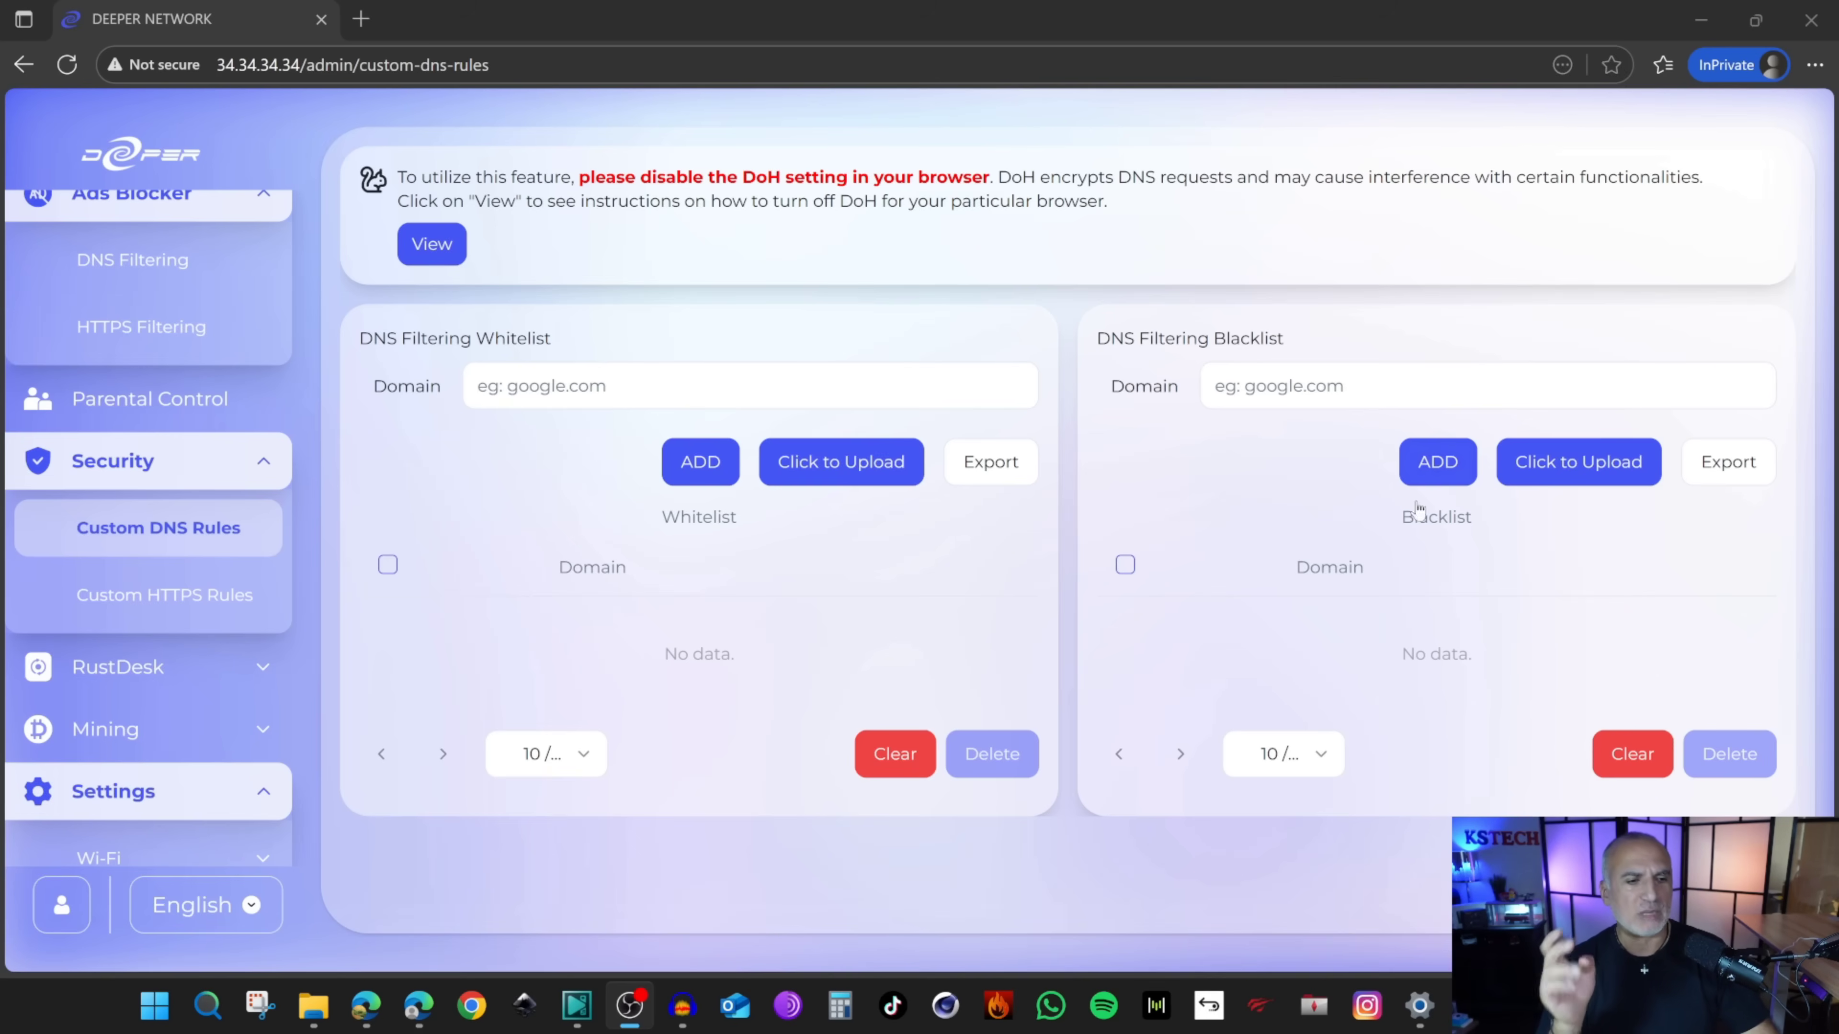
Step: Open Settings > Sharing > Configuration to view the sharing, BitTorrent, traffic and SMTP options
scroll(219, 706, up, 3)
scroll(209, 623, down, 7)
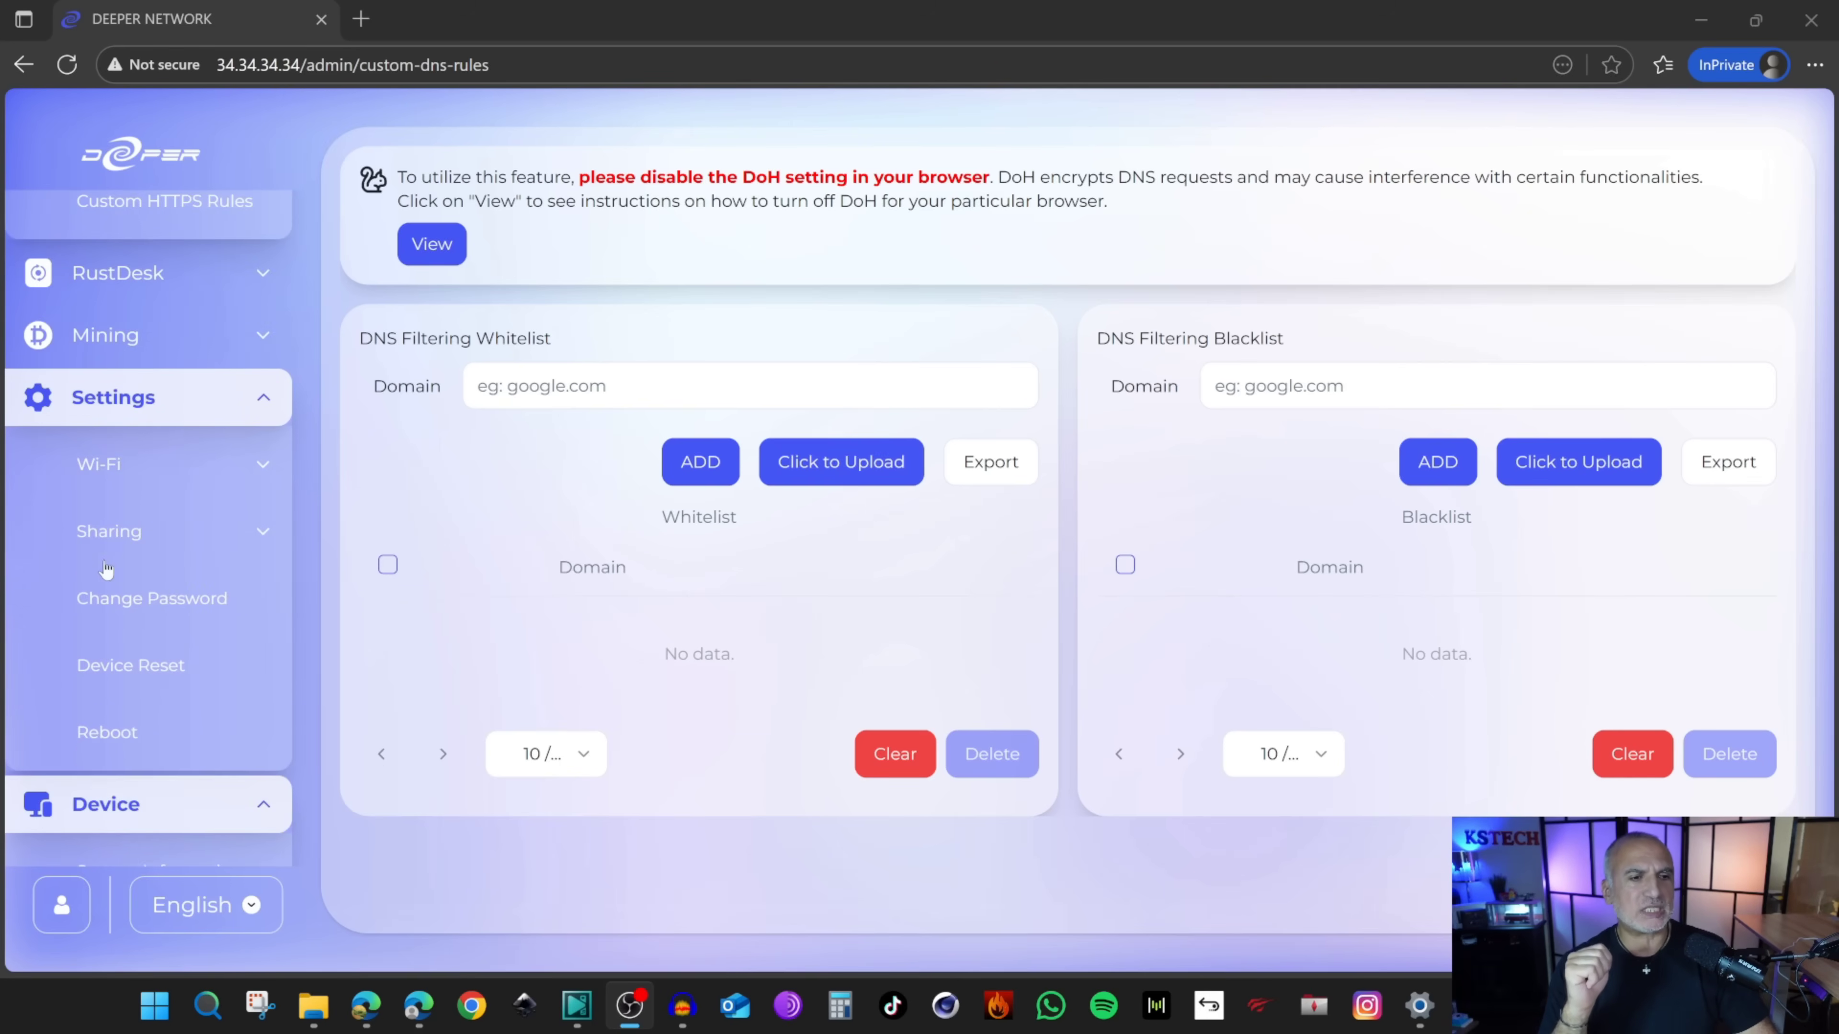
click(118, 536)
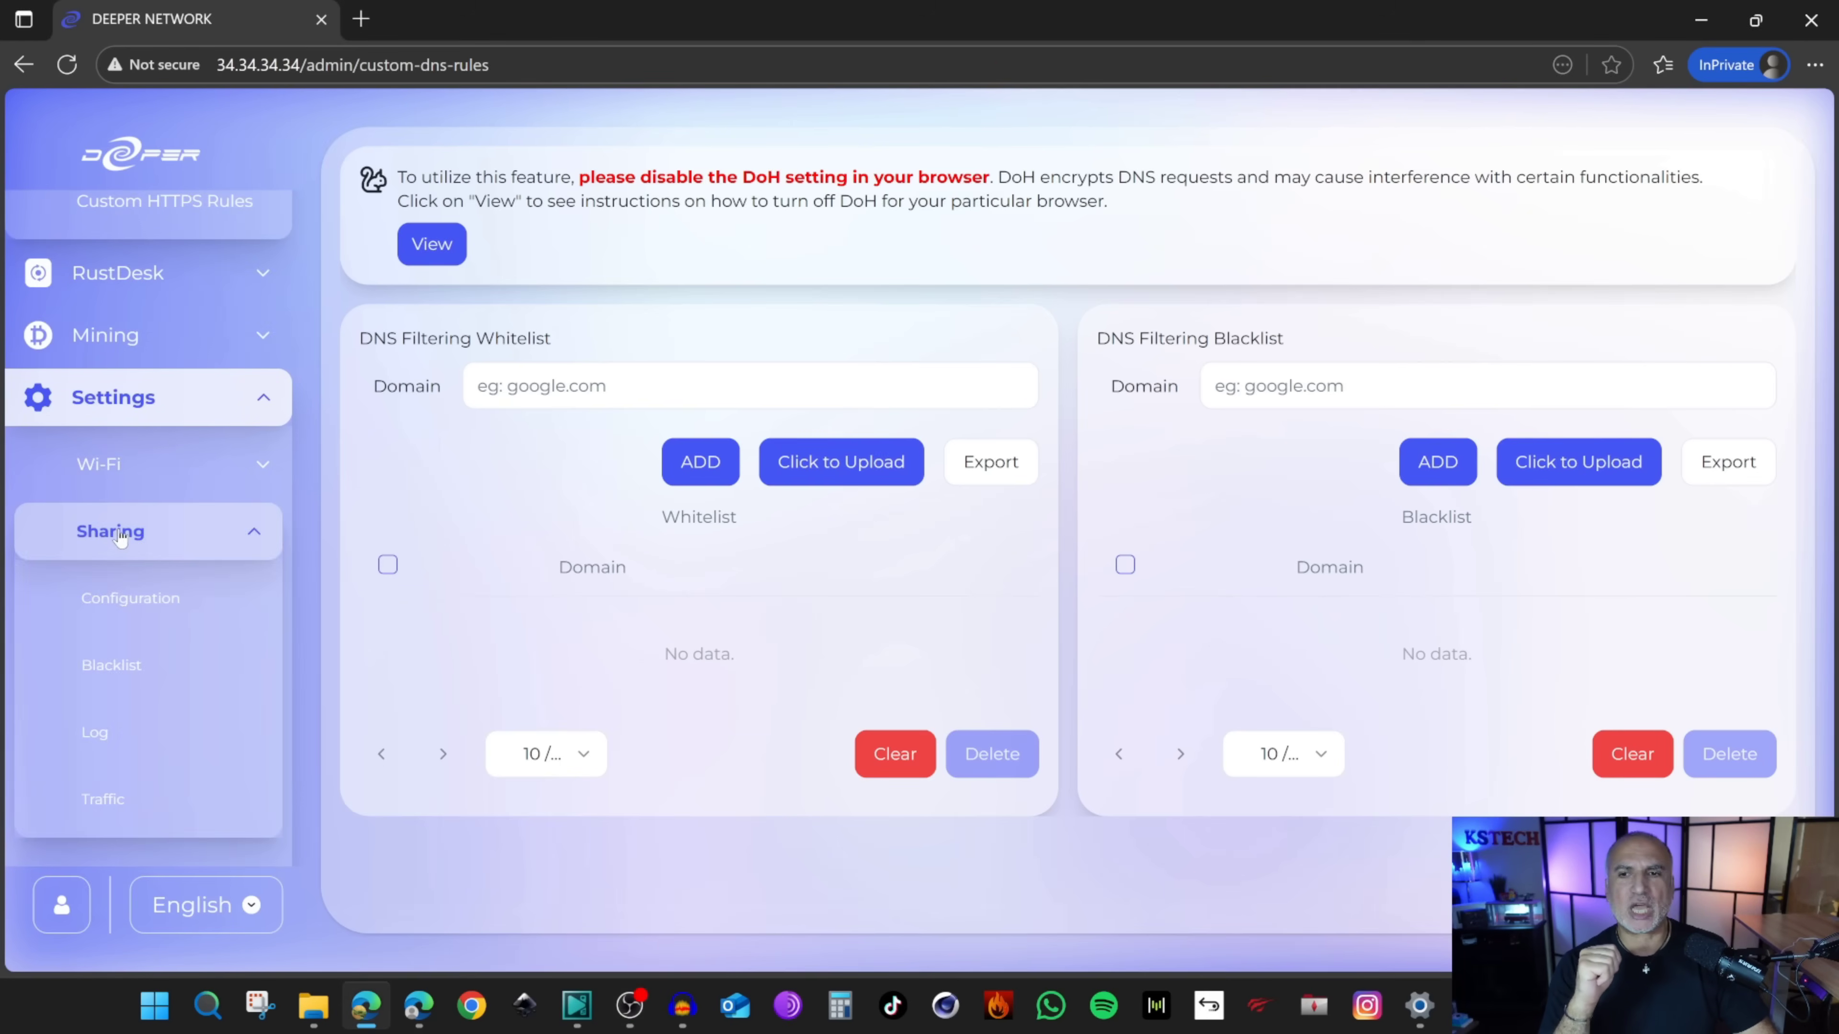
click(129, 598)
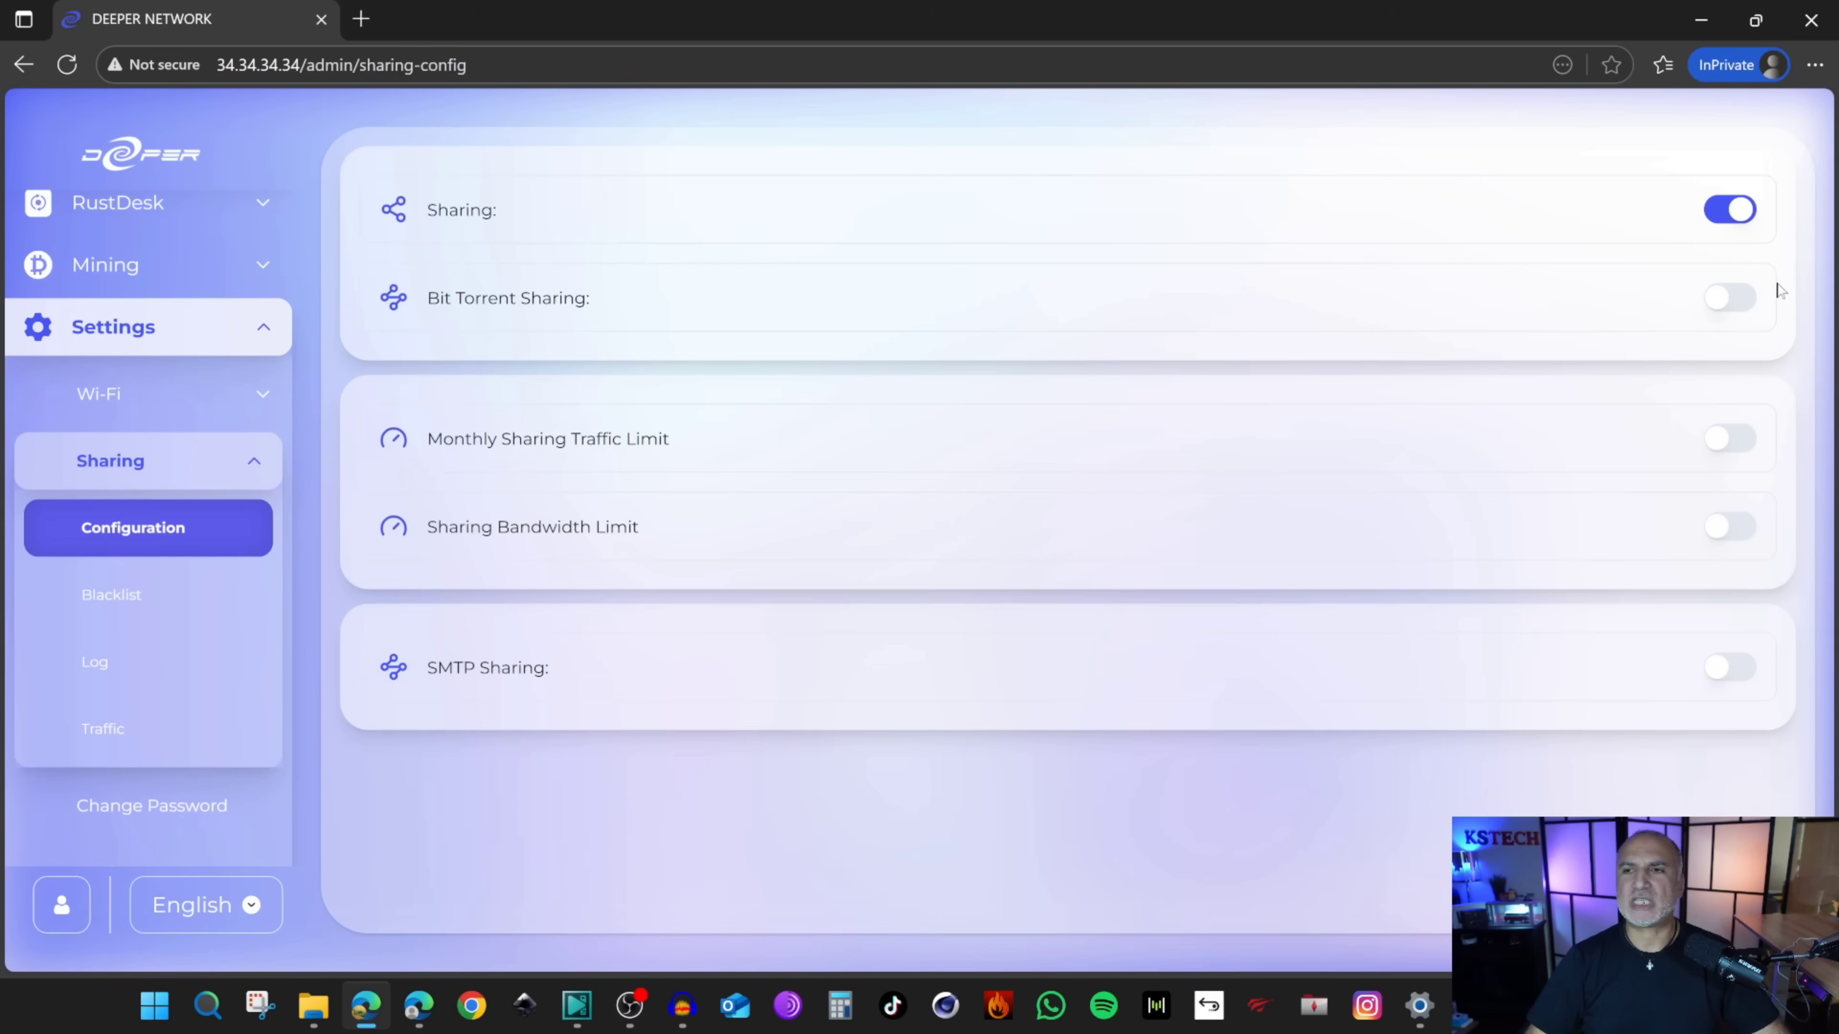